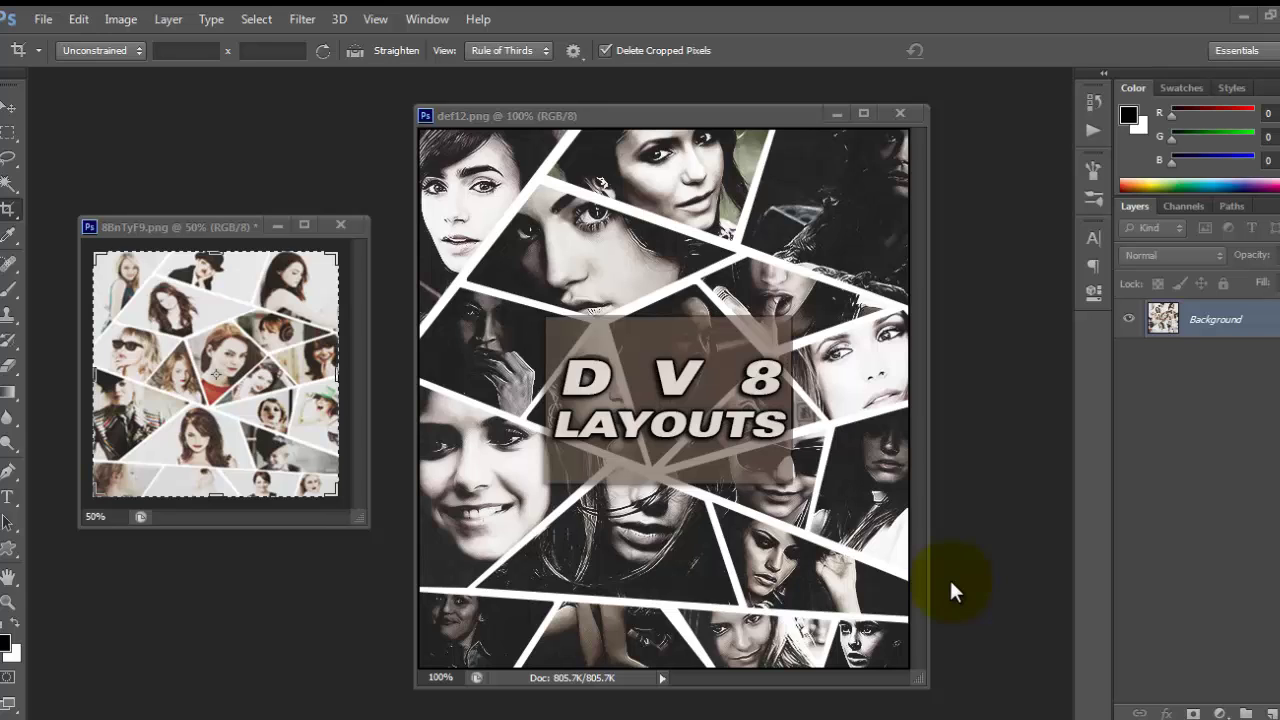
- Minimize the two reference collages and bring the Untitled-1 document to the front
{"action": "left_click", "coordinate": [834, 114]}
{"action": "left_click", "coordinate": [276, 227]}
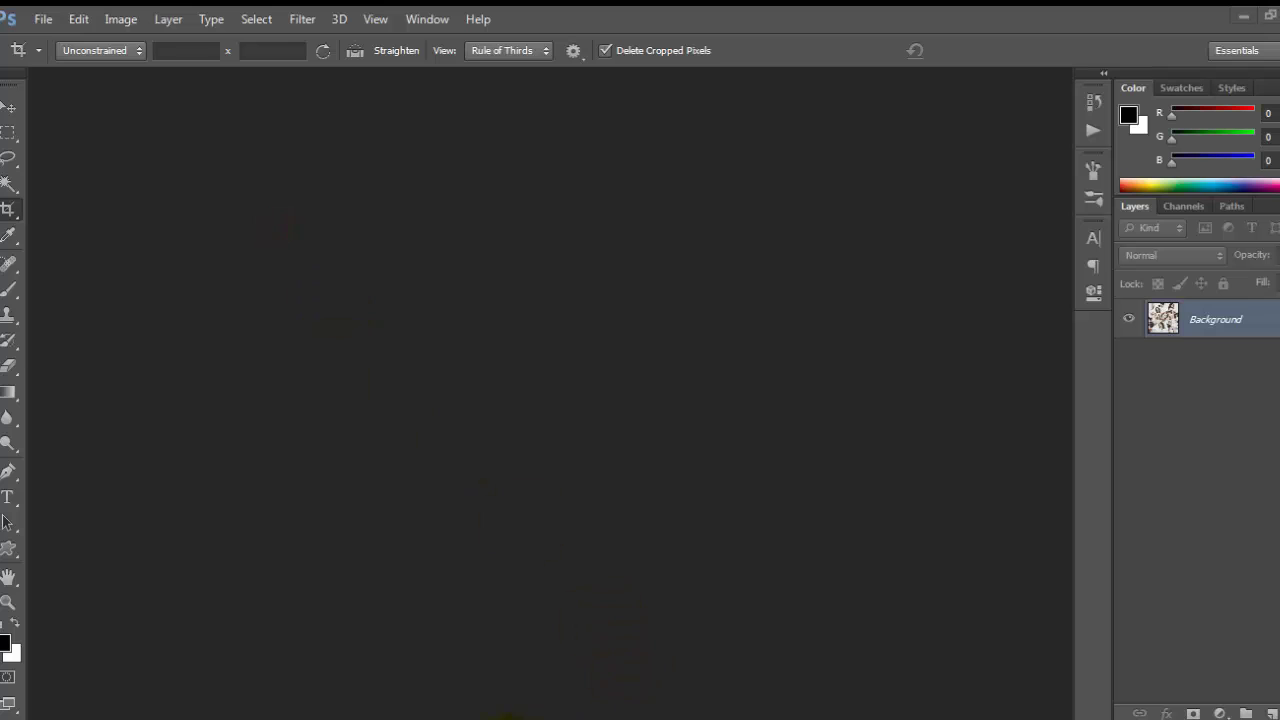
{"action": "mouse_move", "coordinate": [335, 715]}
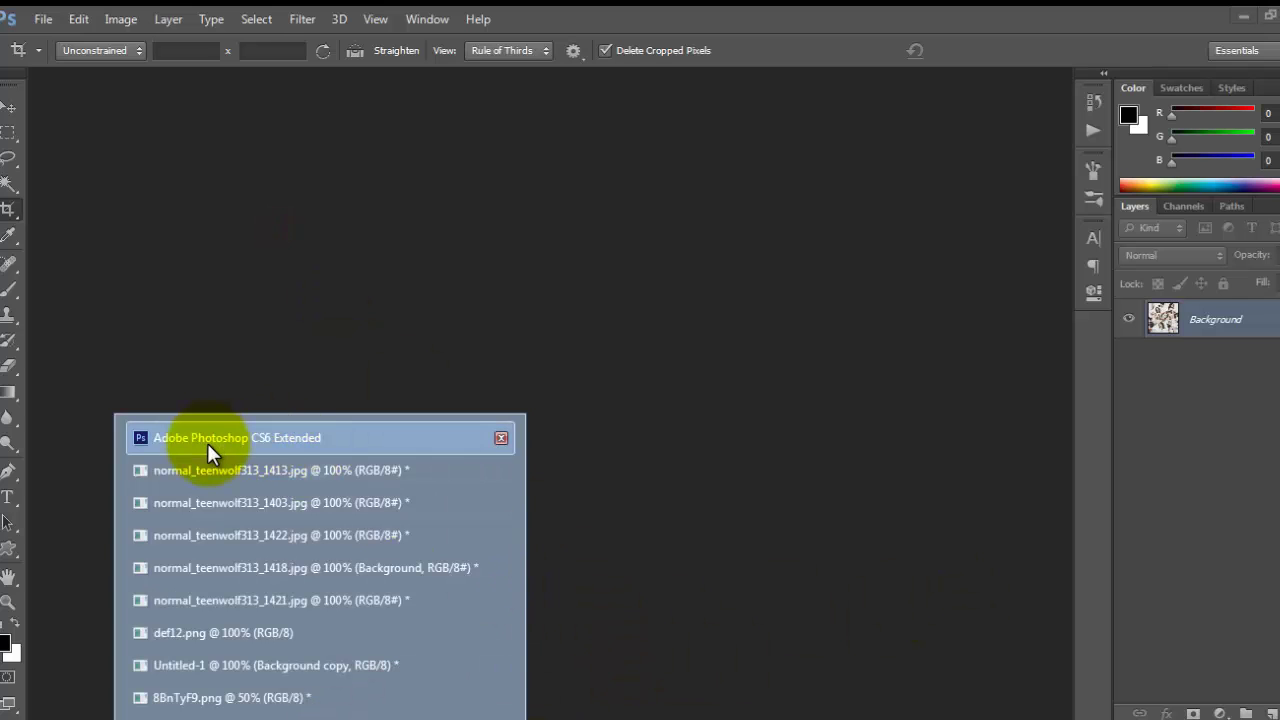
{"action": "left_click", "coordinate": [215, 667]}
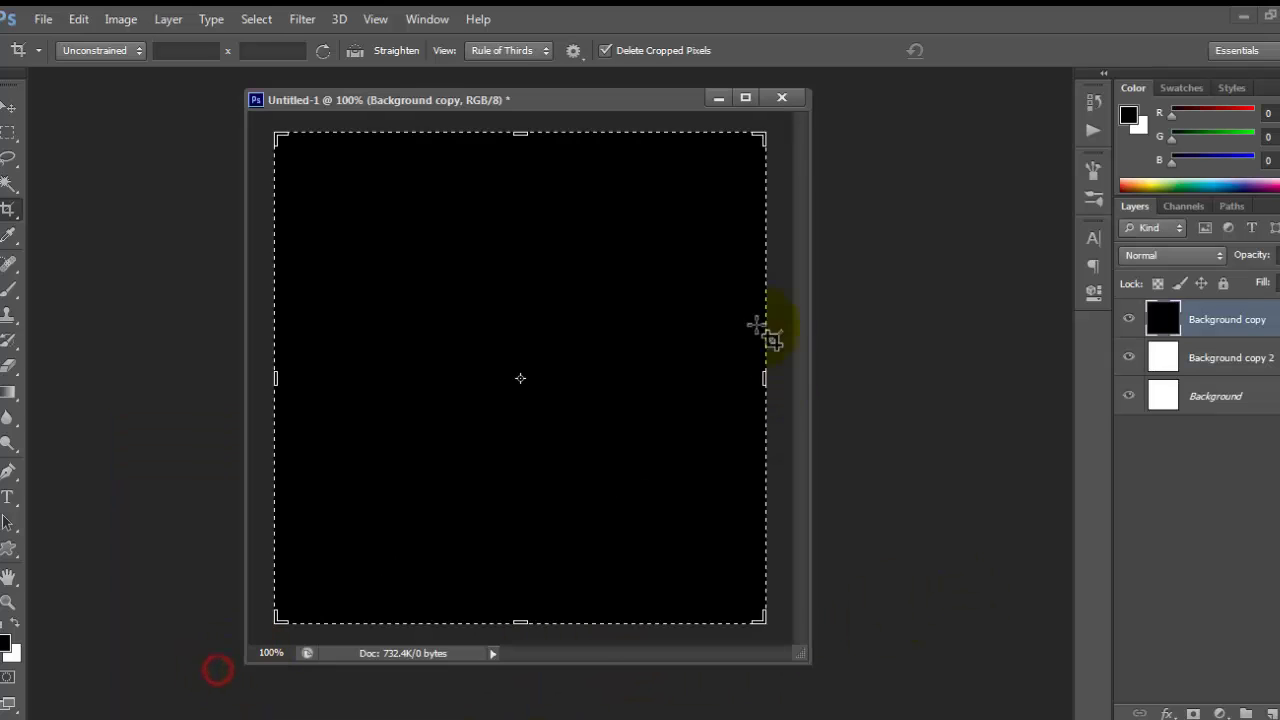
- Hide the black Background copy layer and check the document's pixel dimensions in Image Size
{"action": "left_click", "coordinate": [1129, 319]}
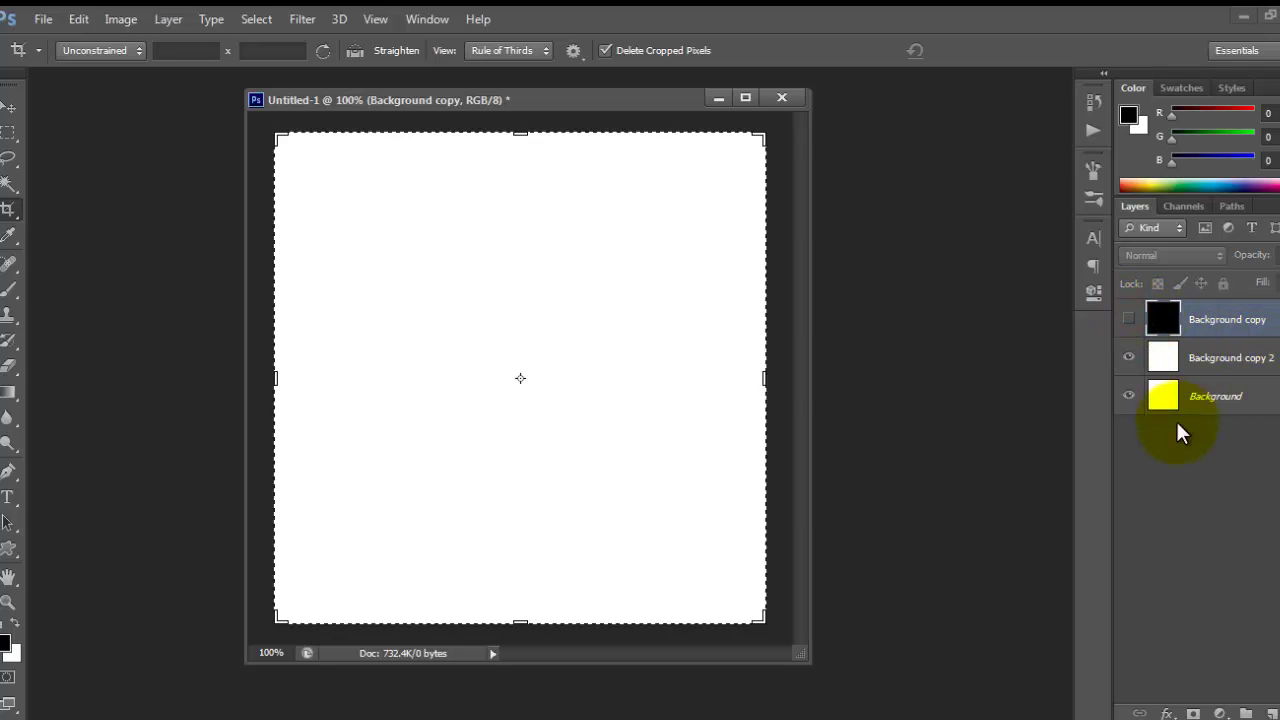
{"action": "left_click", "coordinate": [43, 20]}
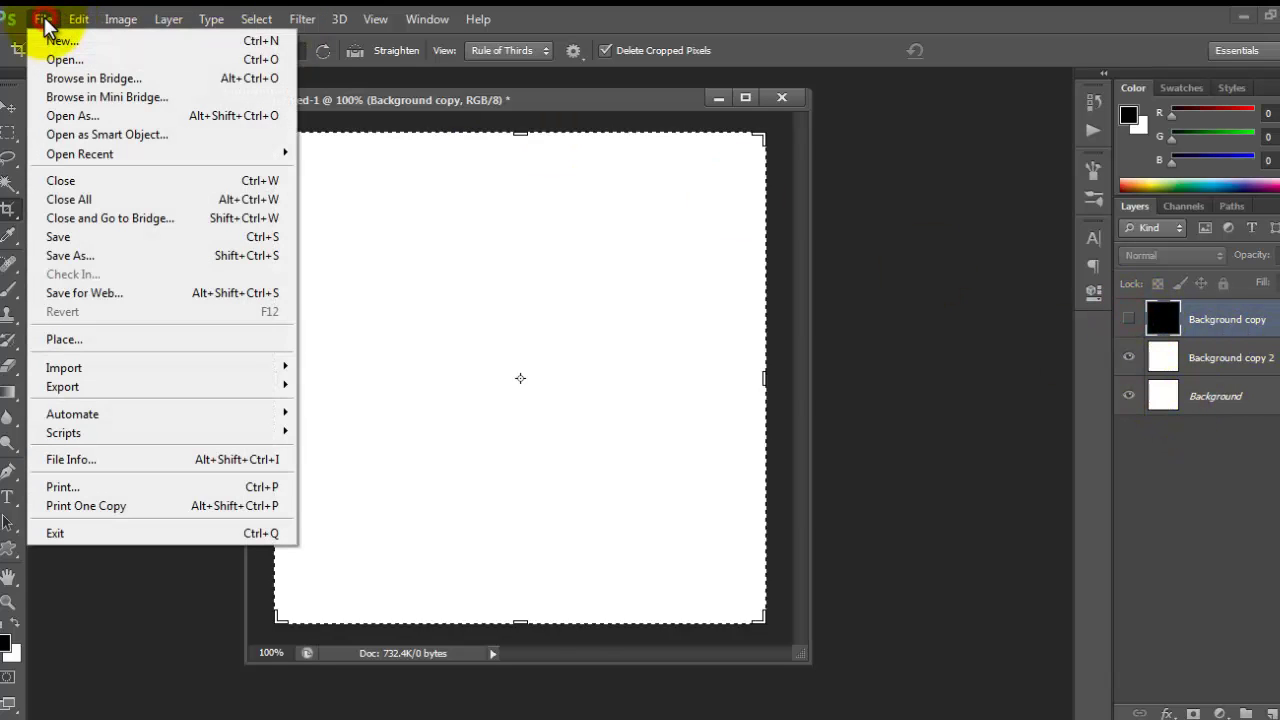
{"action": "left_click", "coordinate": [437, 100]}
{"action": "left_click", "coordinate": [121, 19]}
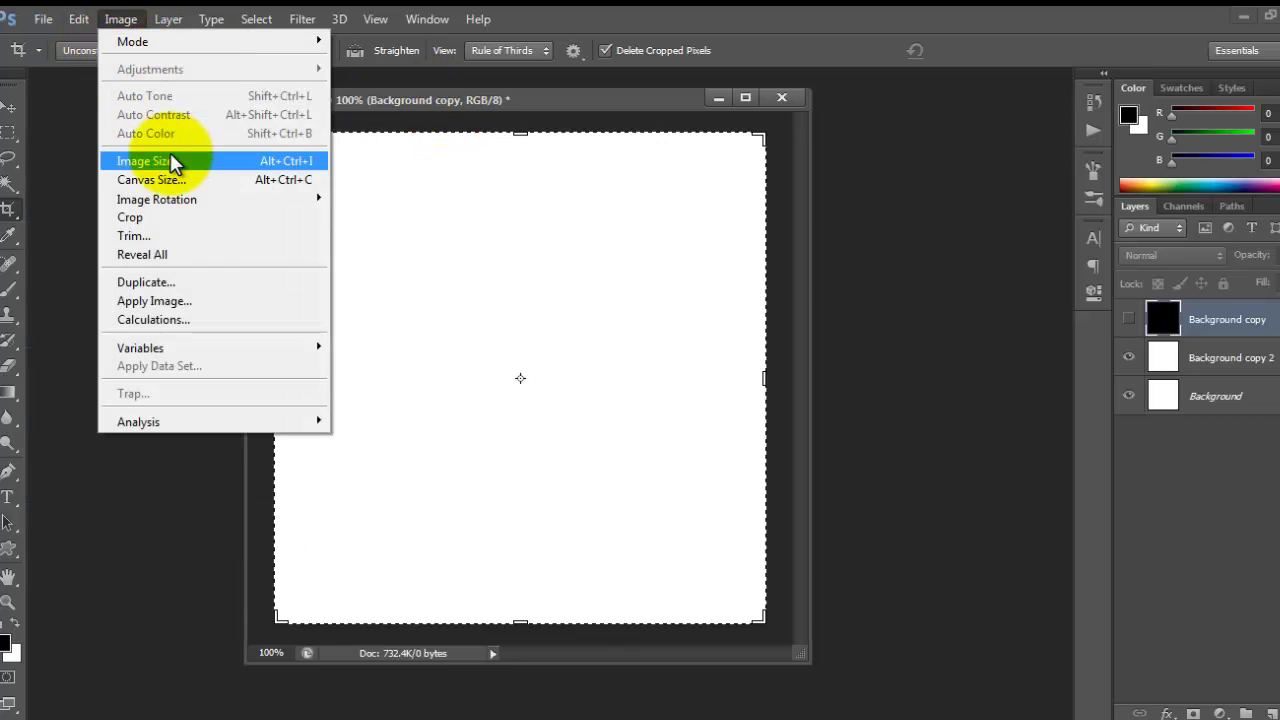
{"action": "left_click", "coordinate": [172, 163]}
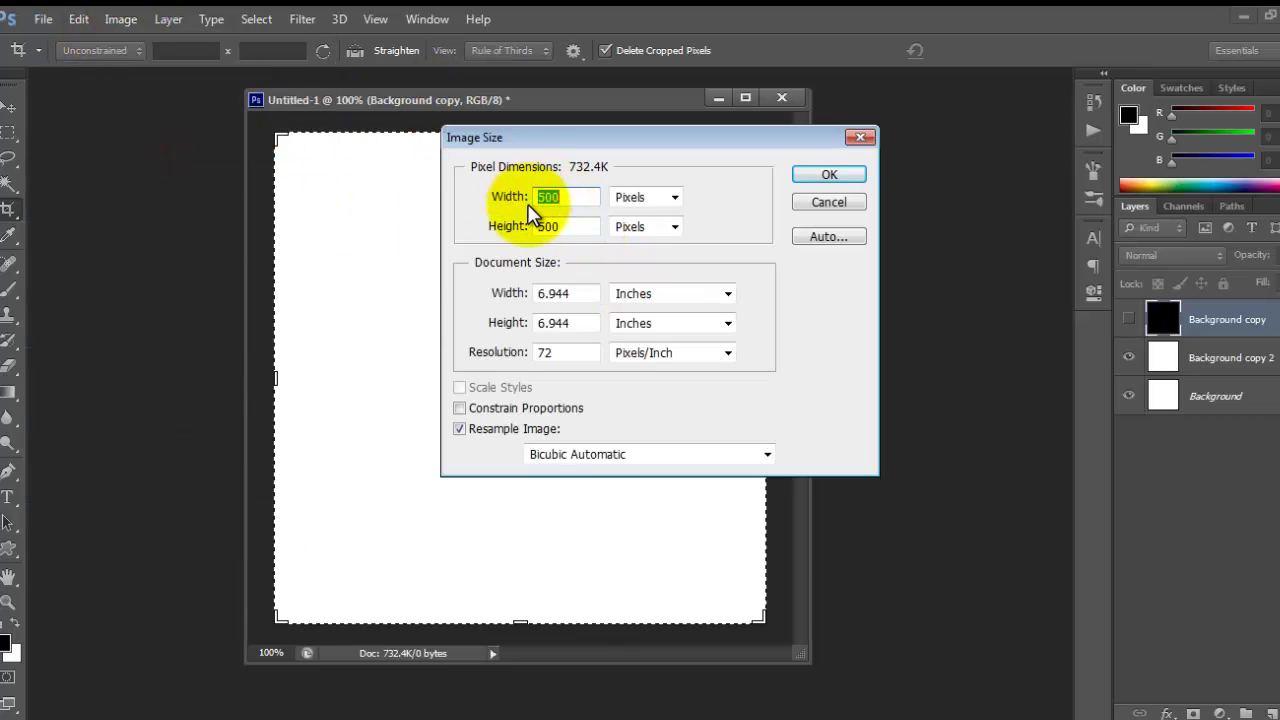
{"action": "left_click", "coordinate": [832, 174]}
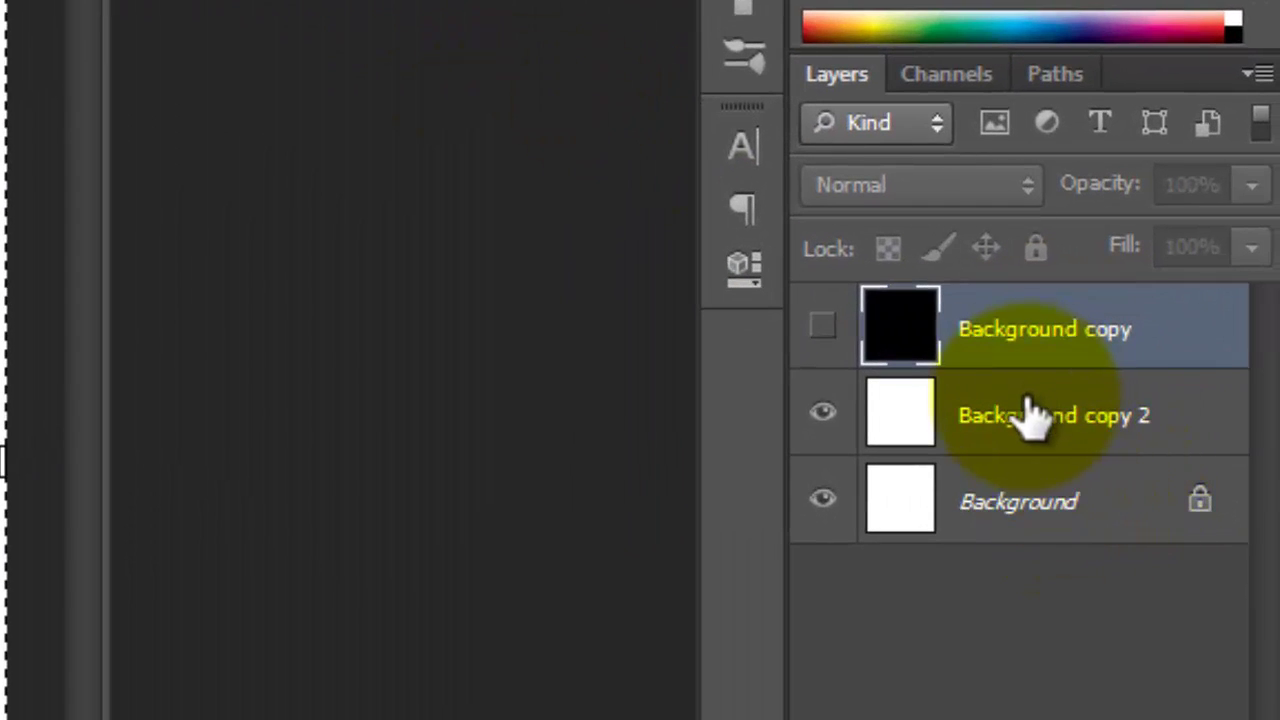
{"action": "left_click", "coordinate": [1016, 500]}
{"action": "left_click", "coordinate": [1014, 410]}
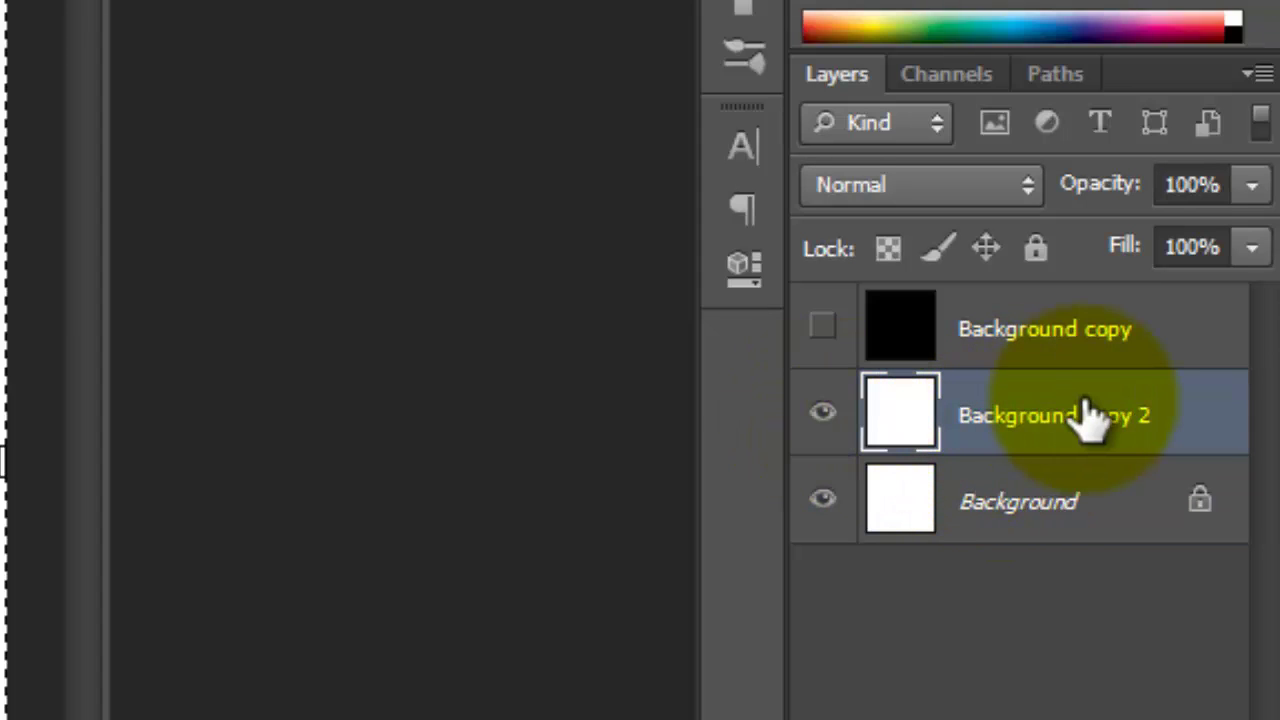
{"action": "left_click", "coordinate": [1030, 336]}
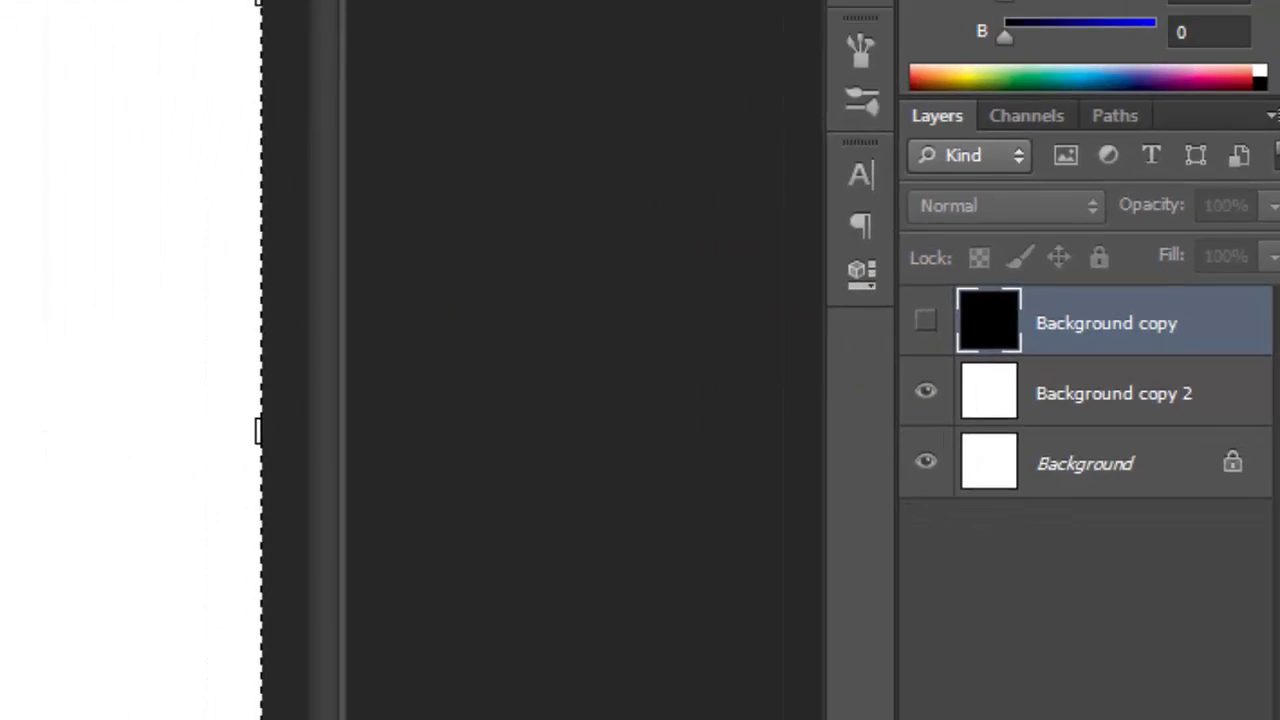
{"action": "left_click", "coordinate": [90, 13]}
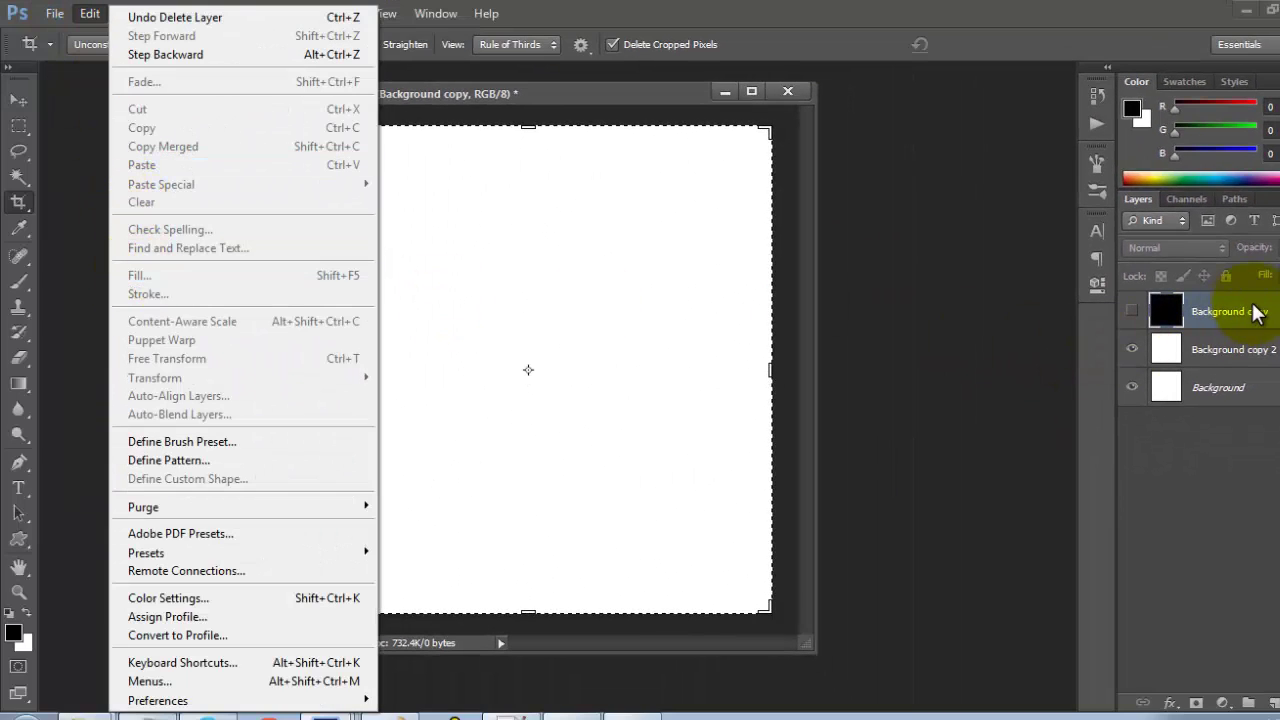
- Show the black Background copy layer again, delete it and create a new empty layer in its place
{"action": "left_click", "coordinate": [1129, 318]}
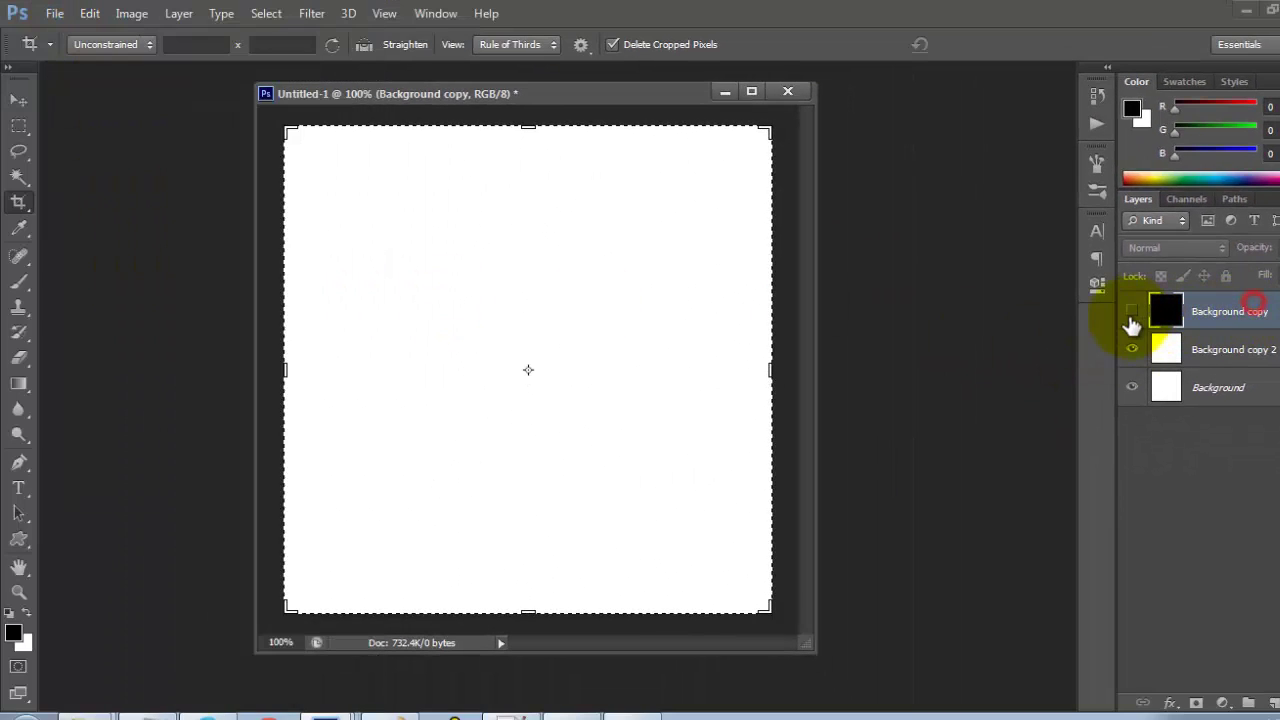
{"action": "left_click", "coordinate": [1131, 311]}
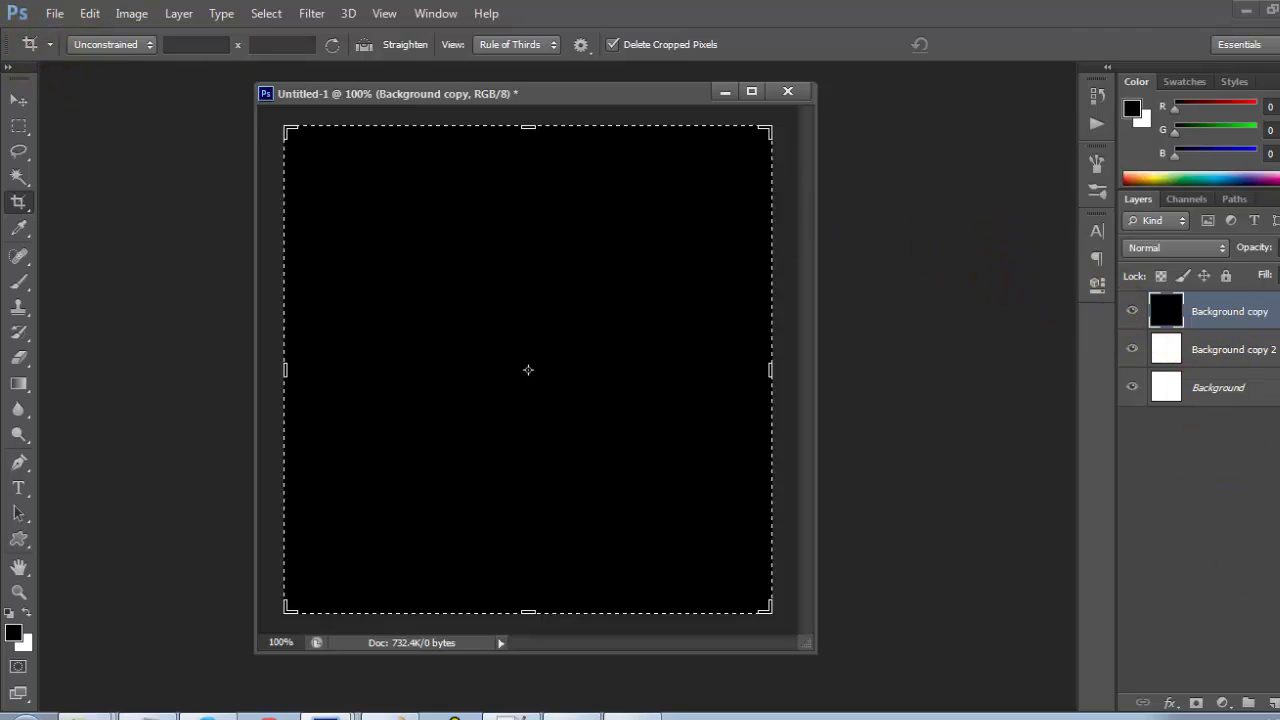
{"action": "left_click", "coordinate": [1272, 702]}
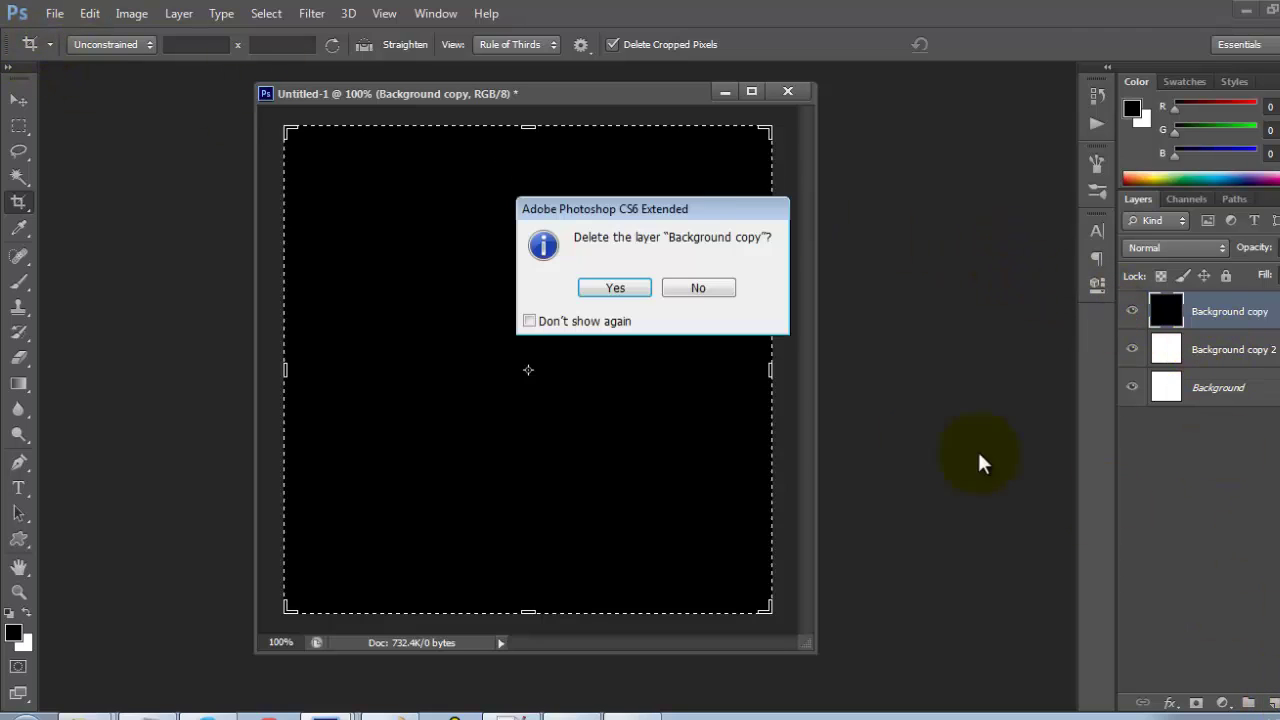
{"action": "left_click", "coordinate": [609, 284]}
{"action": "left_click", "coordinate": [1272, 703]}
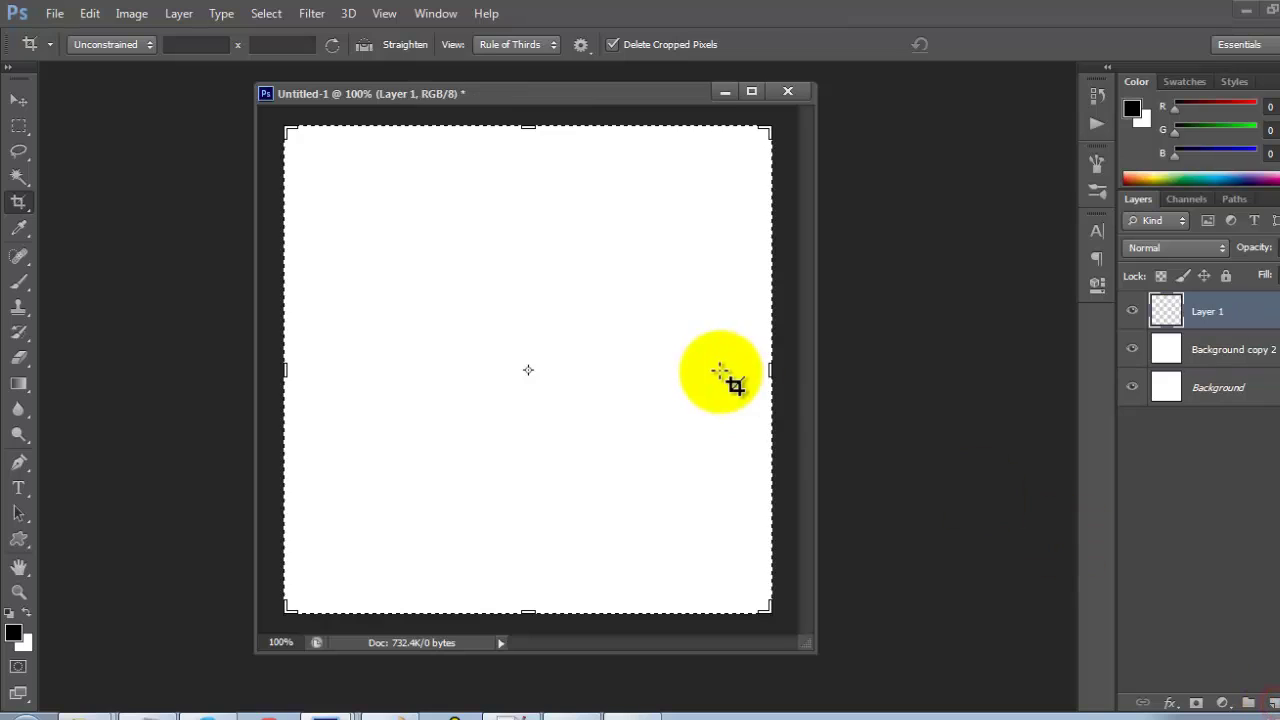
- Fill the new empty layer with black in Normal mode at 100% opacity
{"action": "left_click", "coordinate": [90, 13]}
{"action": "left_click", "coordinate": [177, 276]}
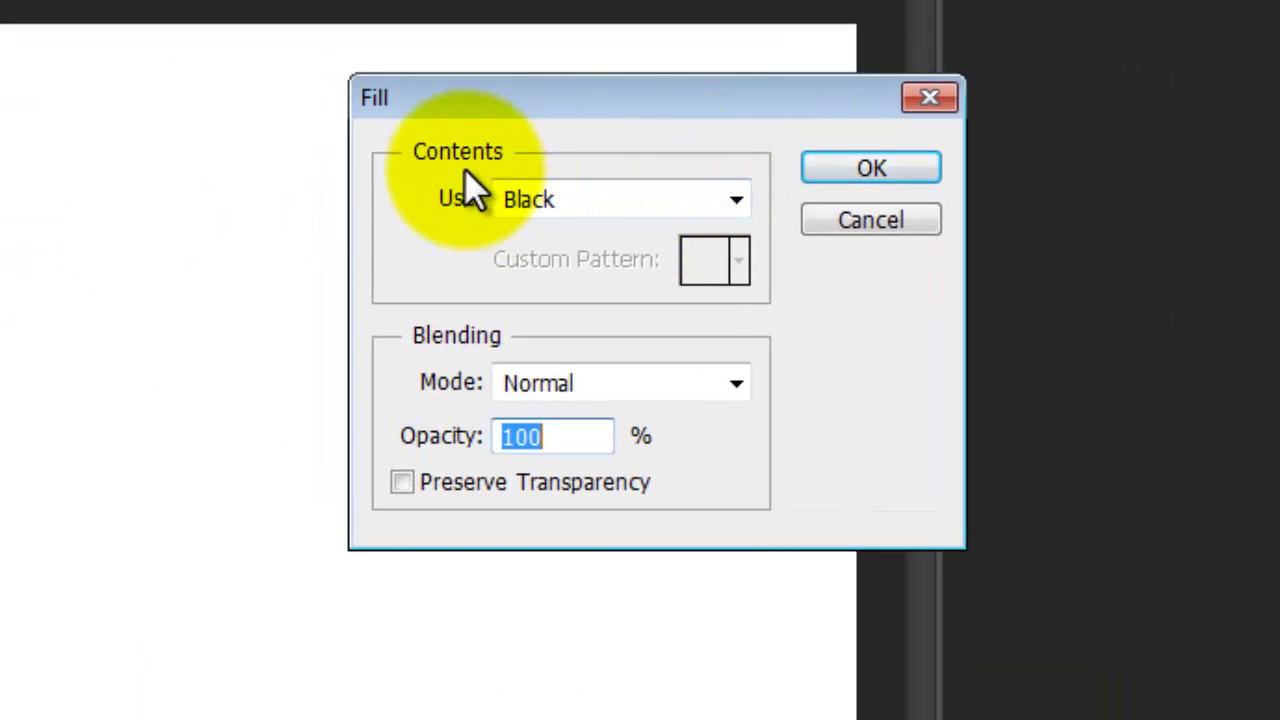
{"action": "left_click", "coordinate": [508, 200]}
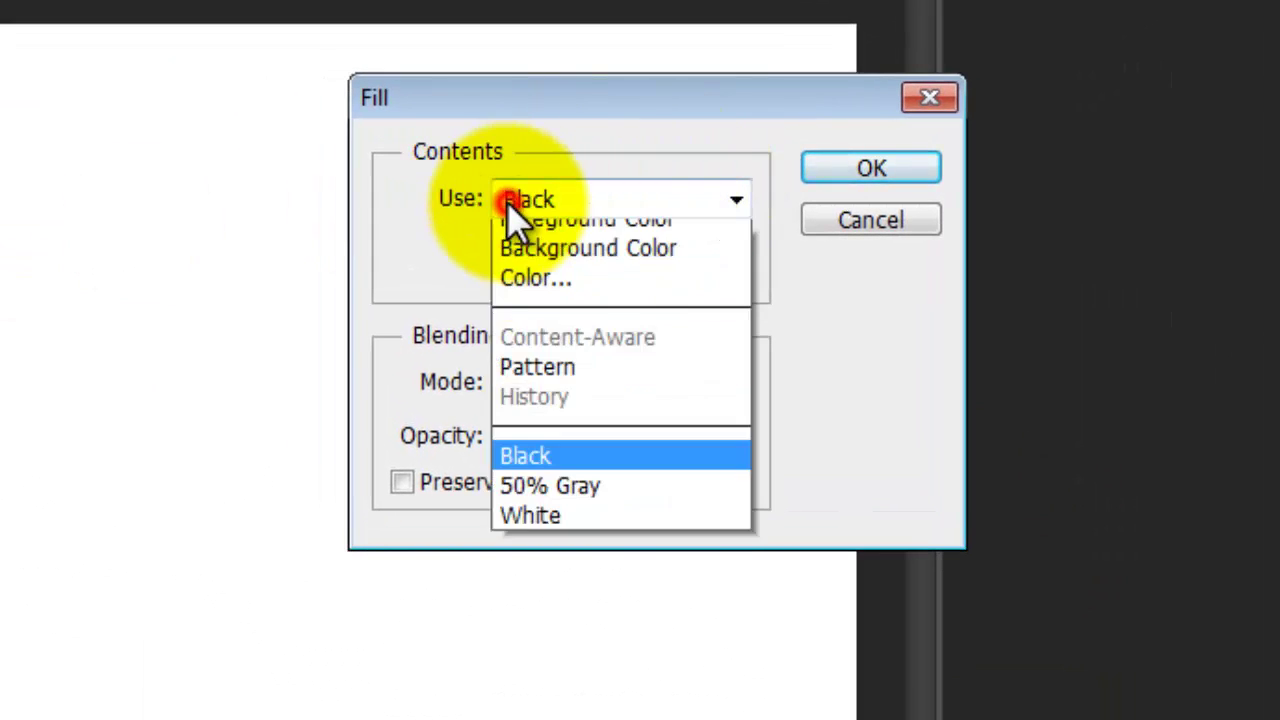
{"action": "left_click", "coordinate": [537, 471]}
{"action": "left_click", "coordinate": [869, 172]}
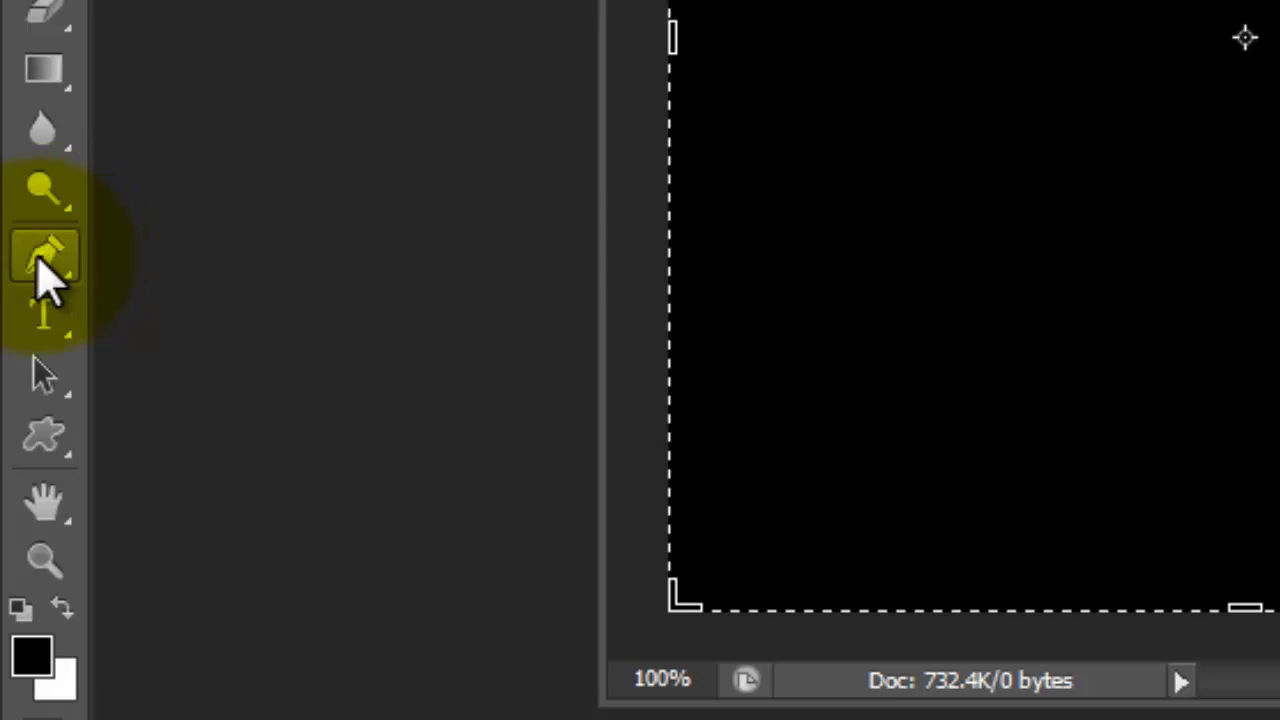
- Activate the Pen tool and dock the floating Untitled-1 document window as a tab
{"action": "left_click", "coordinate": [38, 260]}
{"action": "key", "text": "ctrl+d"}
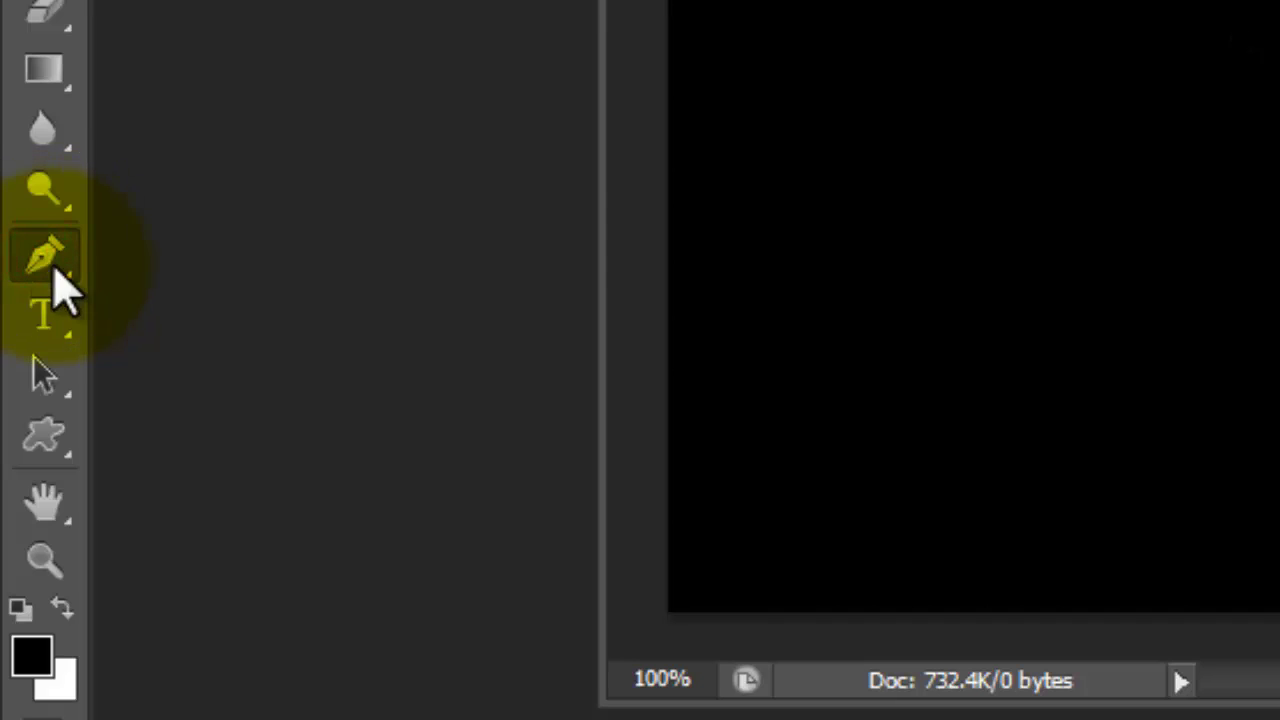
{"action": "left_click", "coordinate": [46, 272]}
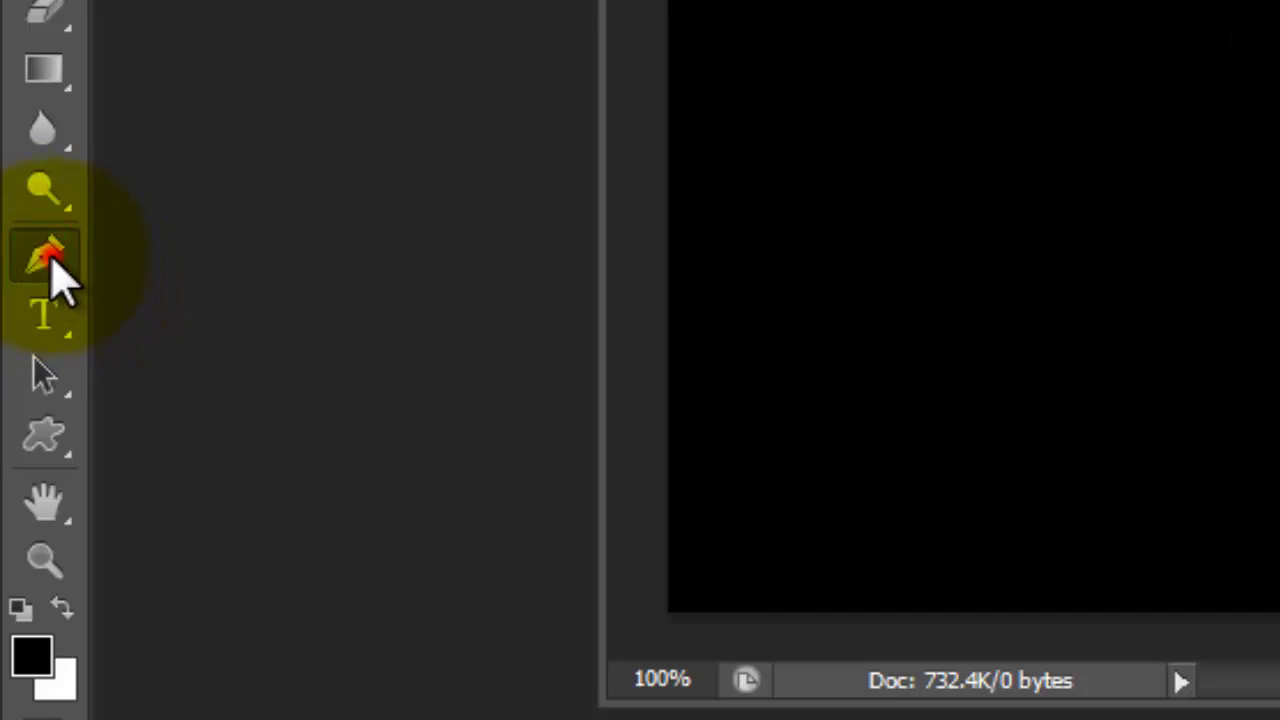
{"action": "left_click", "coordinate": [228, 252]}
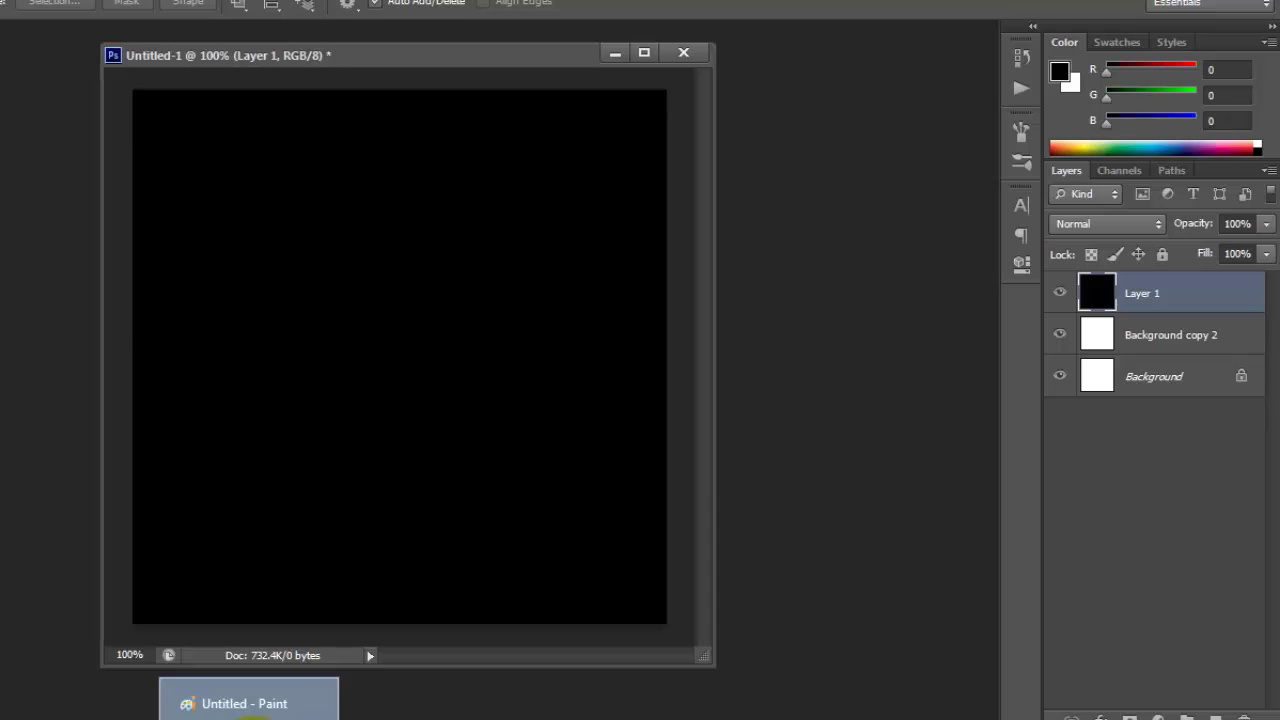
{"action": "left_click", "coordinate": [250, 715]}
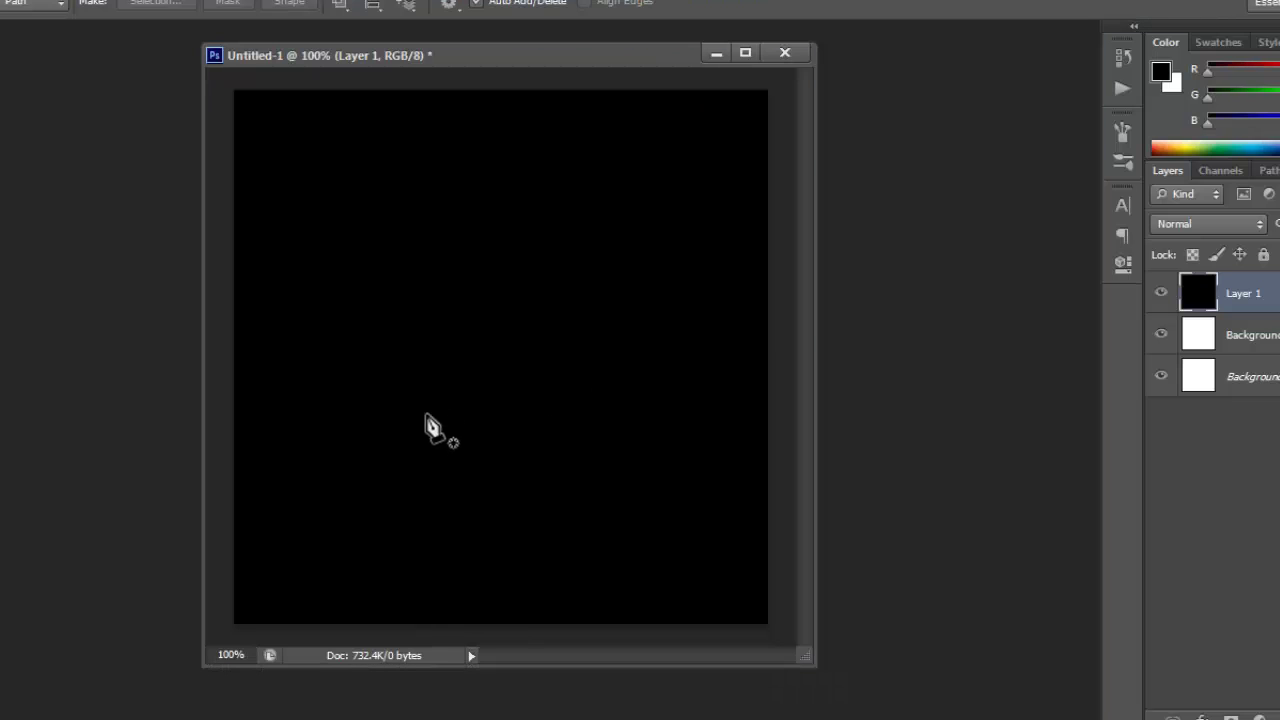
{"action": "left_click_drag", "start_coordinate": [484, 62], "coordinate": [468, 18]}
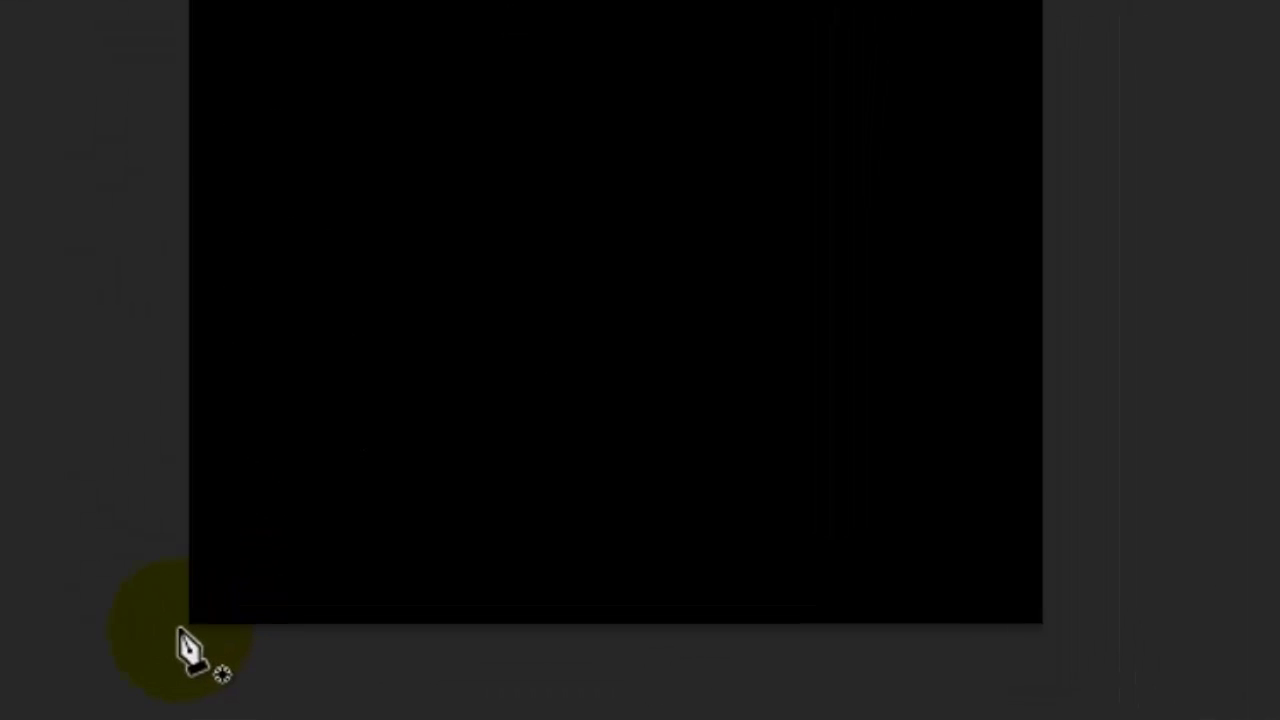
- Draw a closed Pen path around a wedge from the canvas's bottom-left corner up to its right edge, and convert it to a selection
{"action": "left_click", "coordinate": [256, 645]}
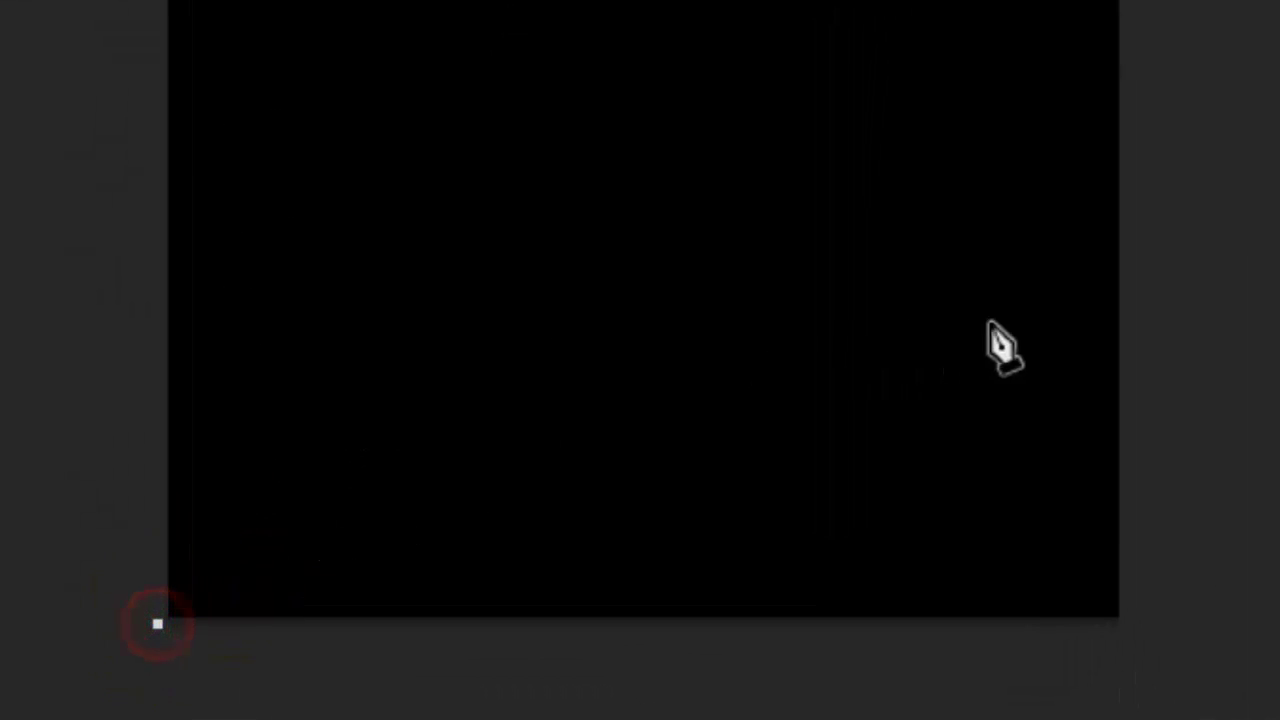
{"action": "left_click", "coordinate": [1140, 283]}
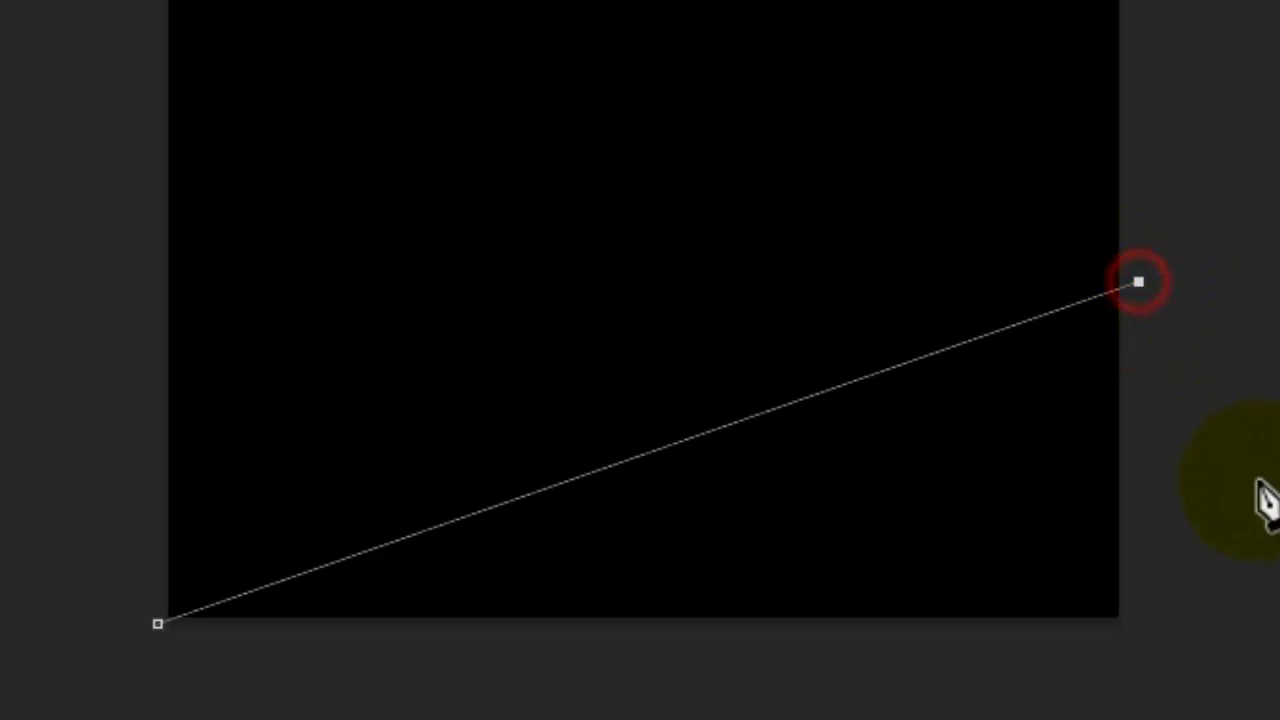
{"action": "left_click", "coordinate": [1211, 656]}
{"action": "left_click", "coordinate": [172, 658]}
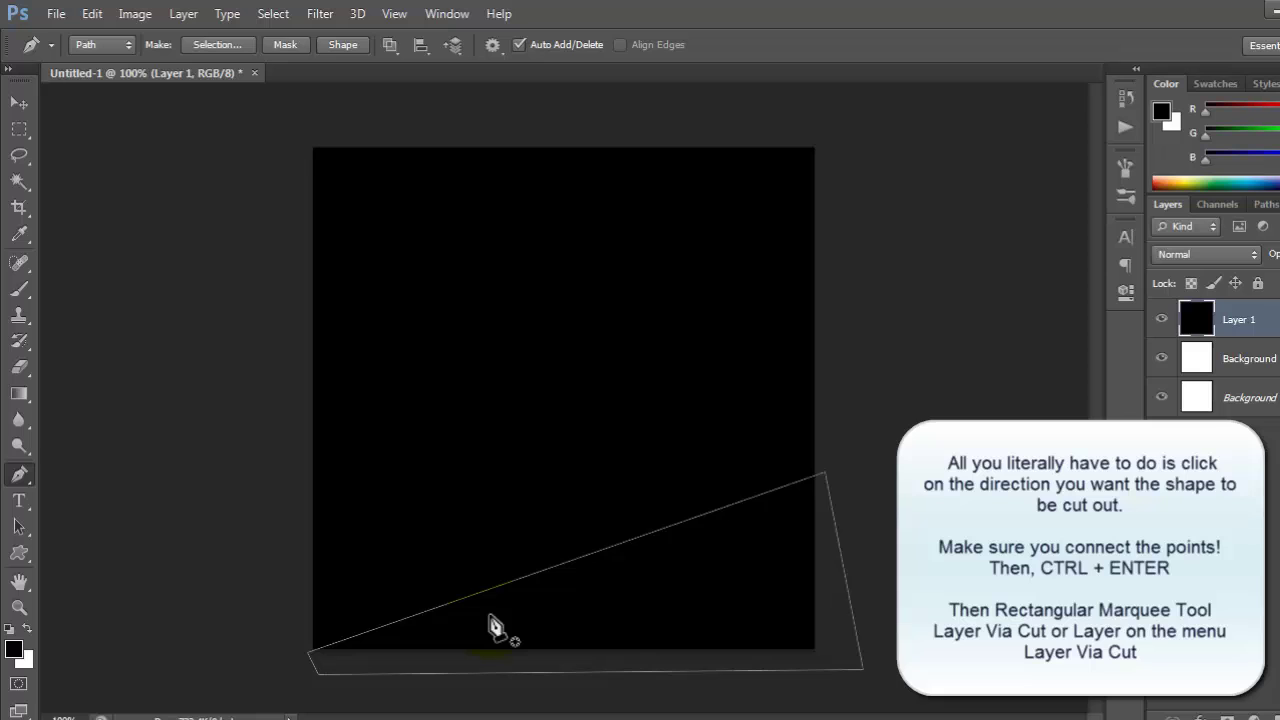
{"action": "key", "text": "ctrl+Return"}
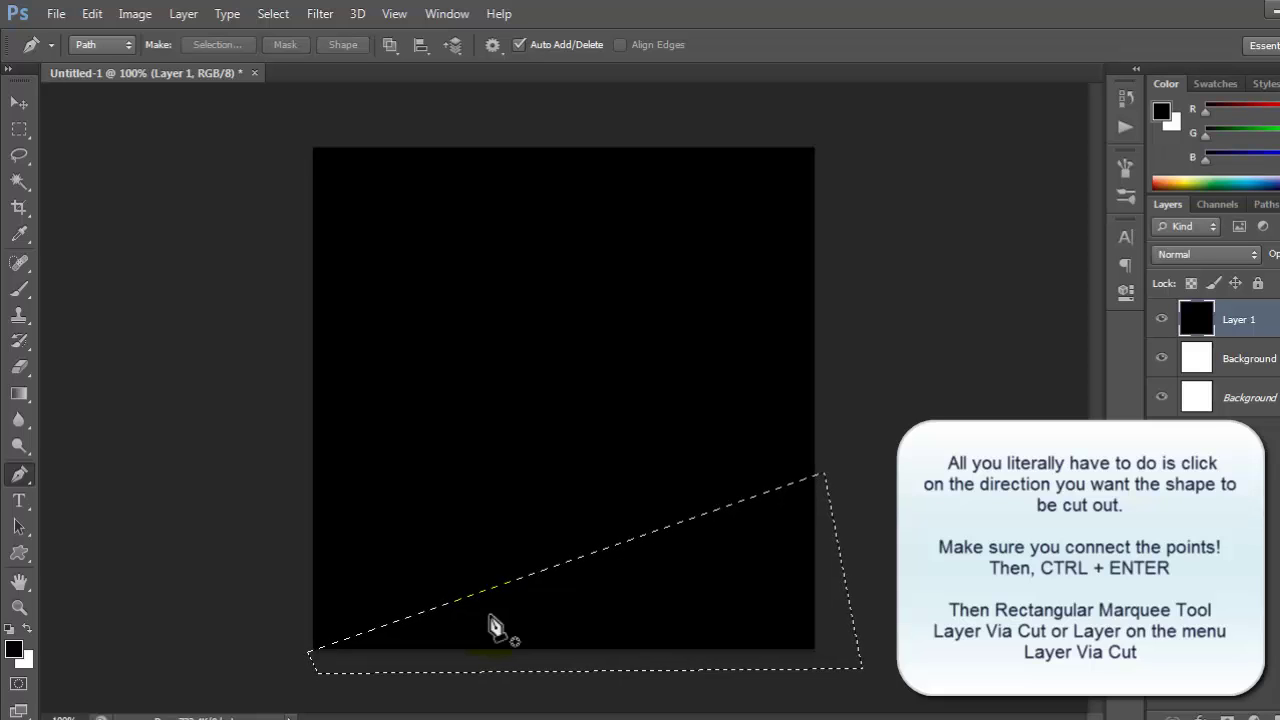
- Cut the selected wedge out of Layer 1 onto its own layer and hide that new layer
{"action": "left_click", "coordinate": [22, 131]}
{"action": "right_click", "coordinate": [647, 594]}
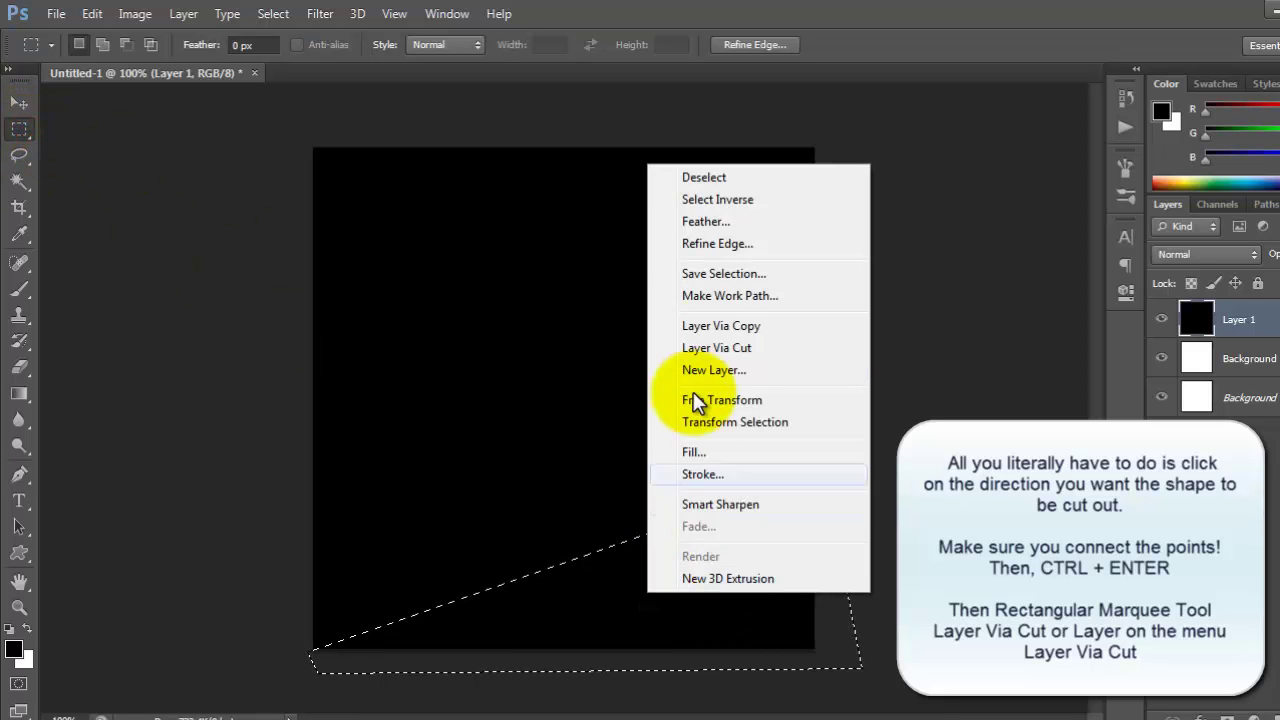
{"action": "left_click", "coordinate": [719, 348]}
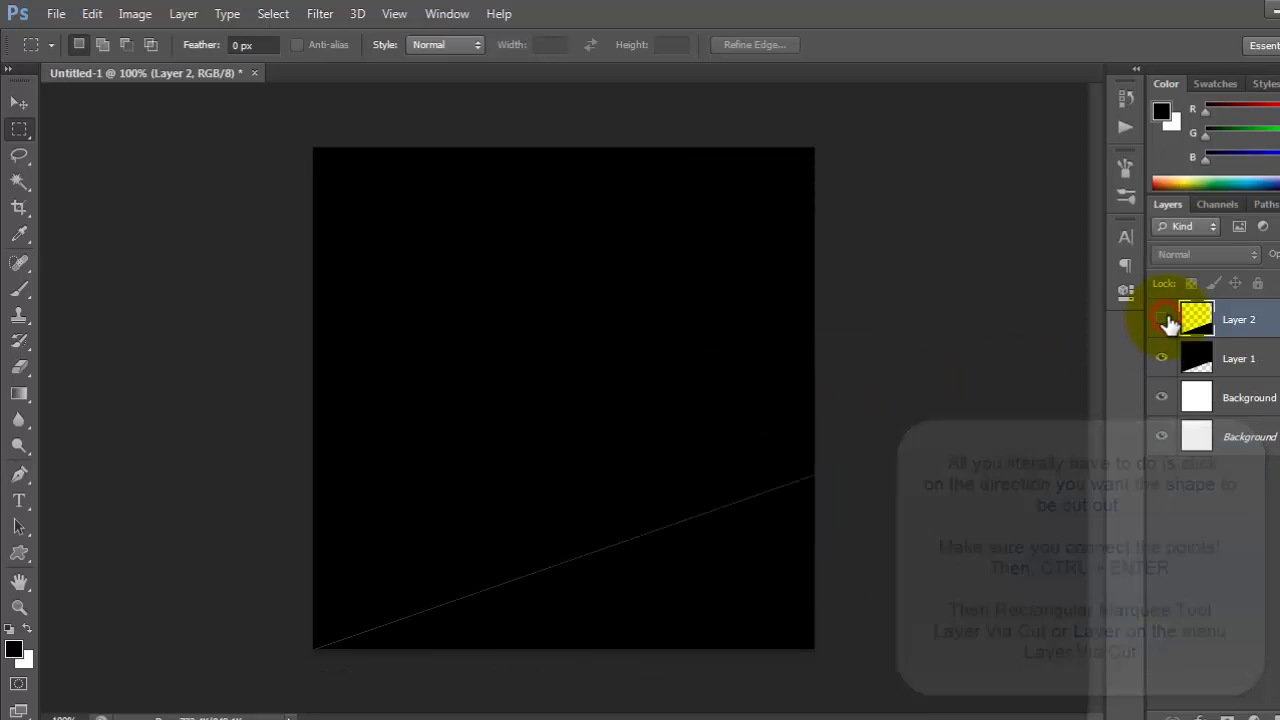
{"action": "left_click", "coordinate": [1161, 319]}
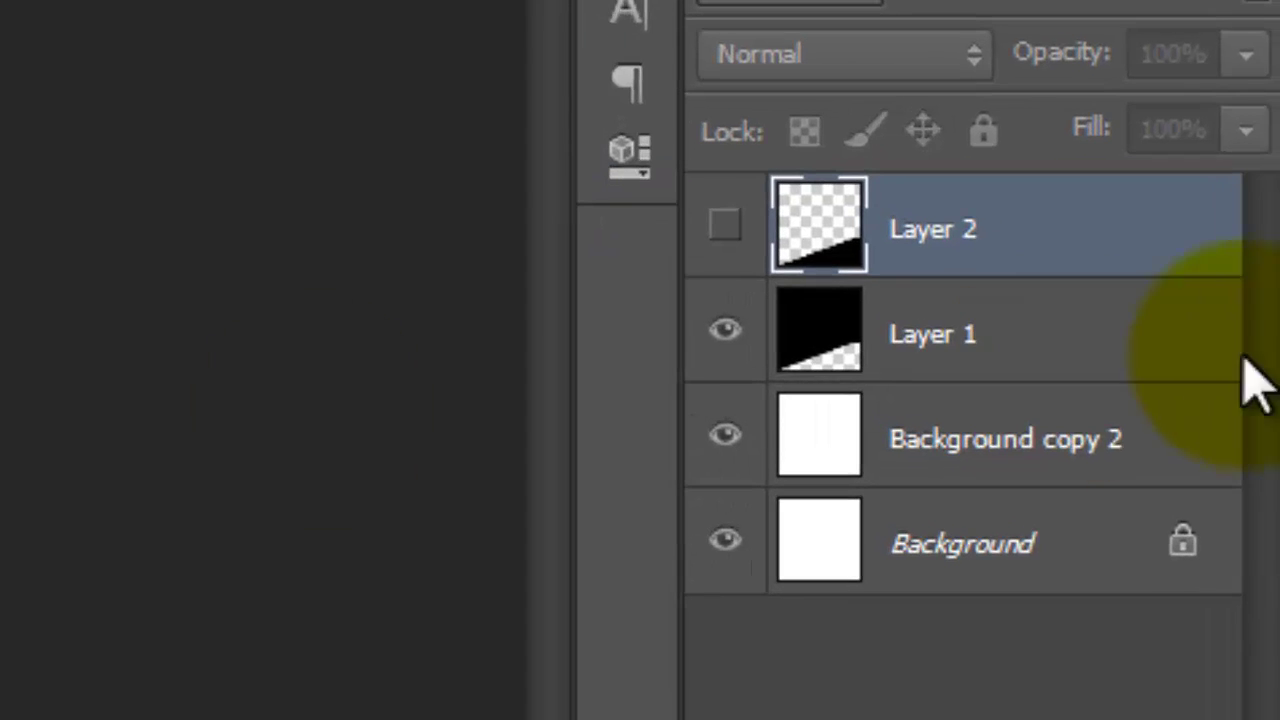
- Rename Layer 1, which holds the remaining large black shape, to "black full"
{"action": "left_click", "coordinate": [965, 345]}
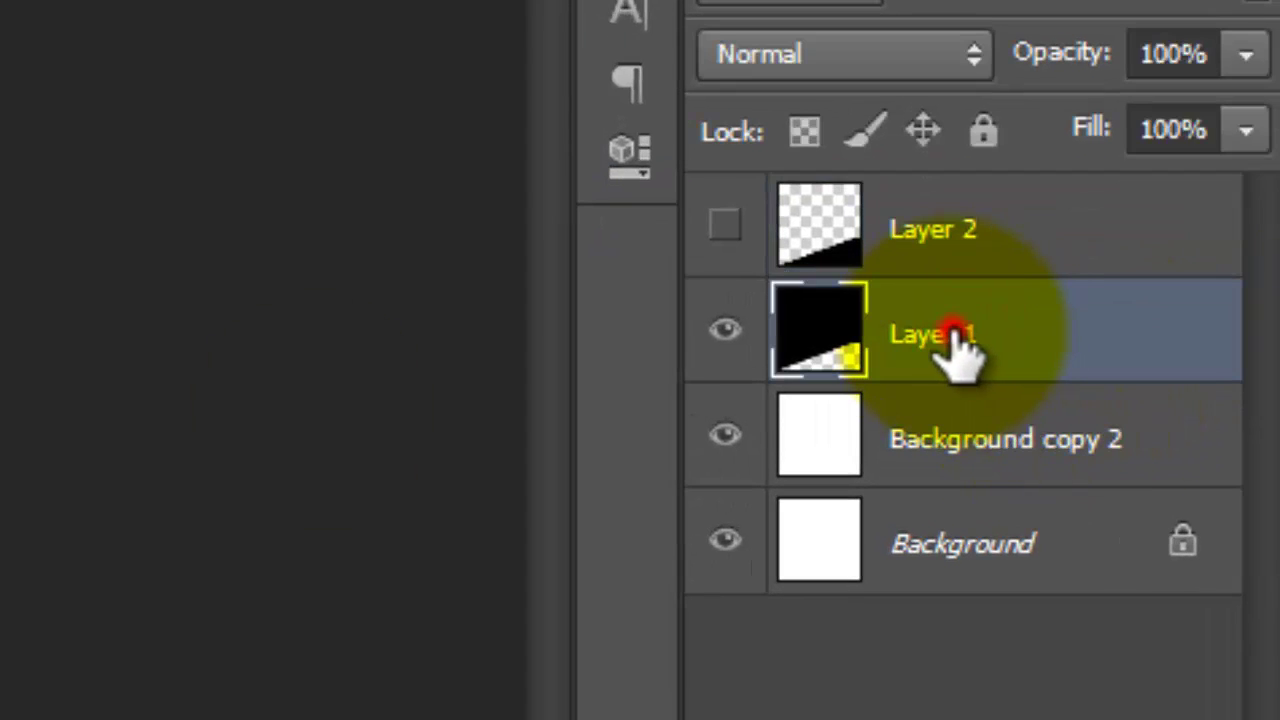
{"action": "double_click", "coordinate": [958, 345]}
{"action": "type", "text": "black"}
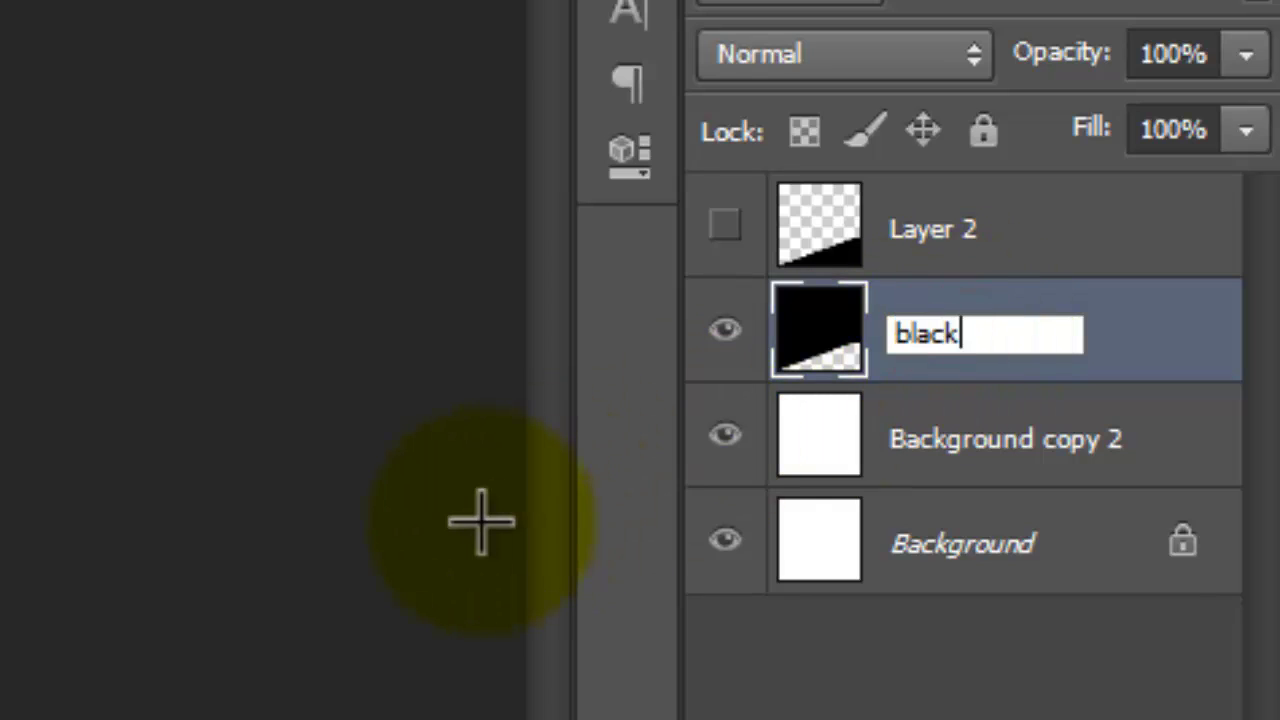
{"action": "type", "text": " full"}
{"action": "key", "text": "Return"}
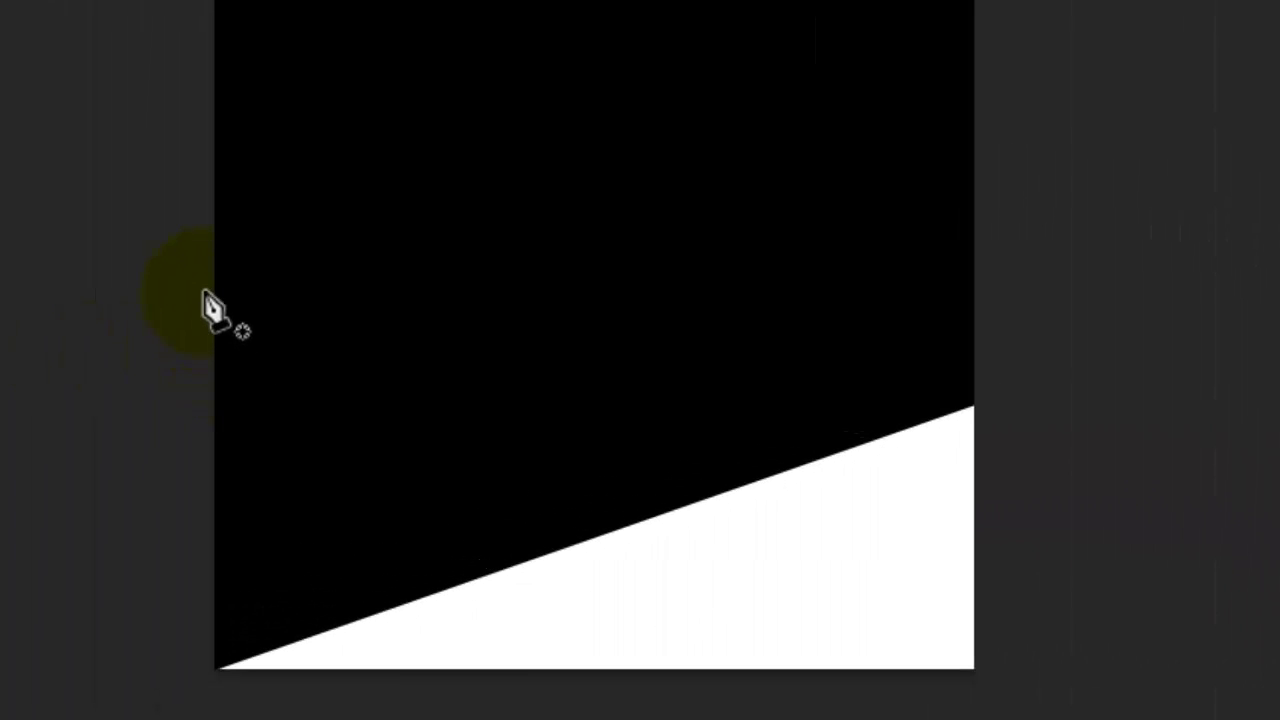
- Outline a triangular piece between the canvas's left edge and the black shape's slanted lower edge with the Pen tool, and cut it onto its own layer
{"action": "left_click", "coordinate": [207, 278]}
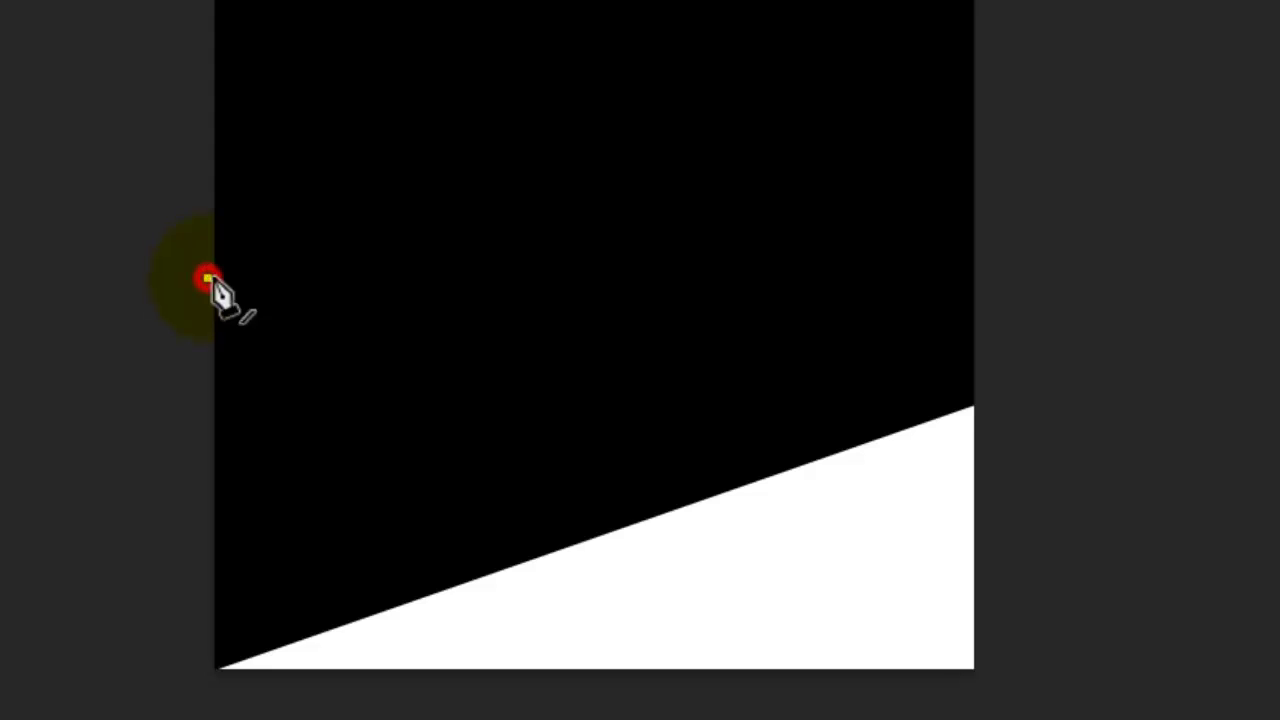
{"action": "left_click", "coordinate": [658, 517]}
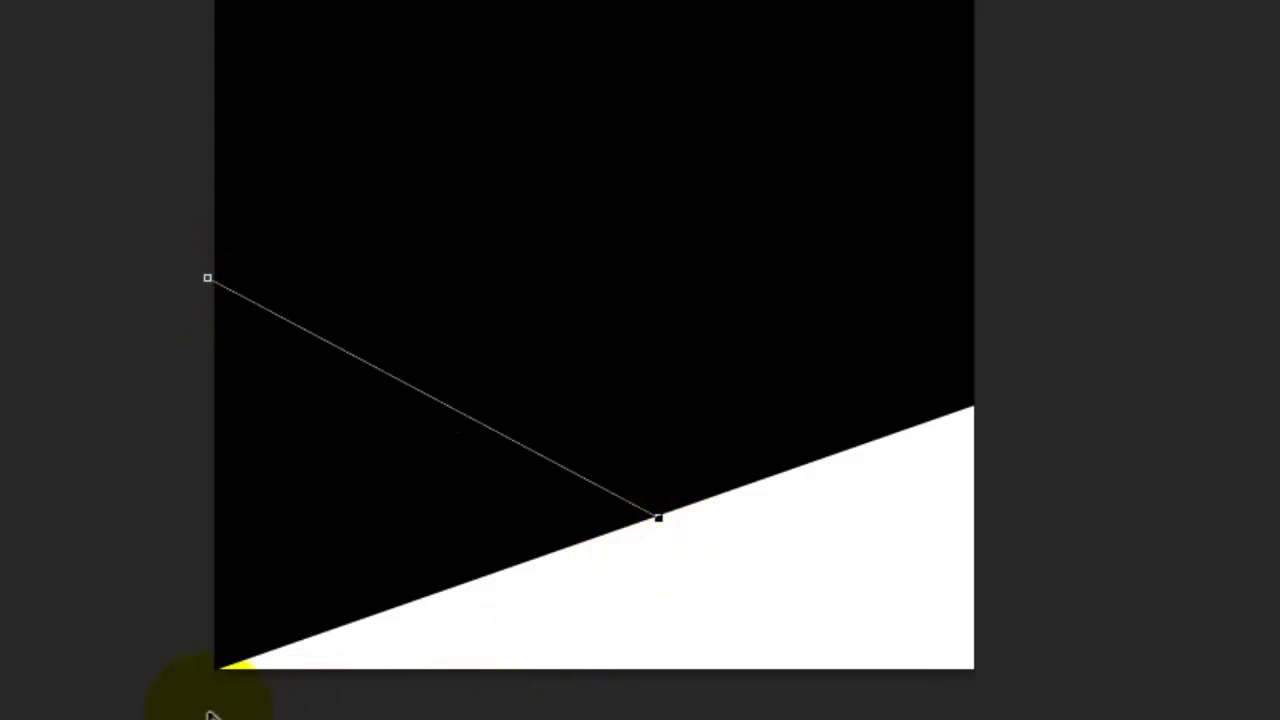
{"action": "left_click", "coordinate": [207, 712]}
{"action": "left_click", "coordinate": [80, 551]}
{"action": "left_click", "coordinate": [207, 279]}
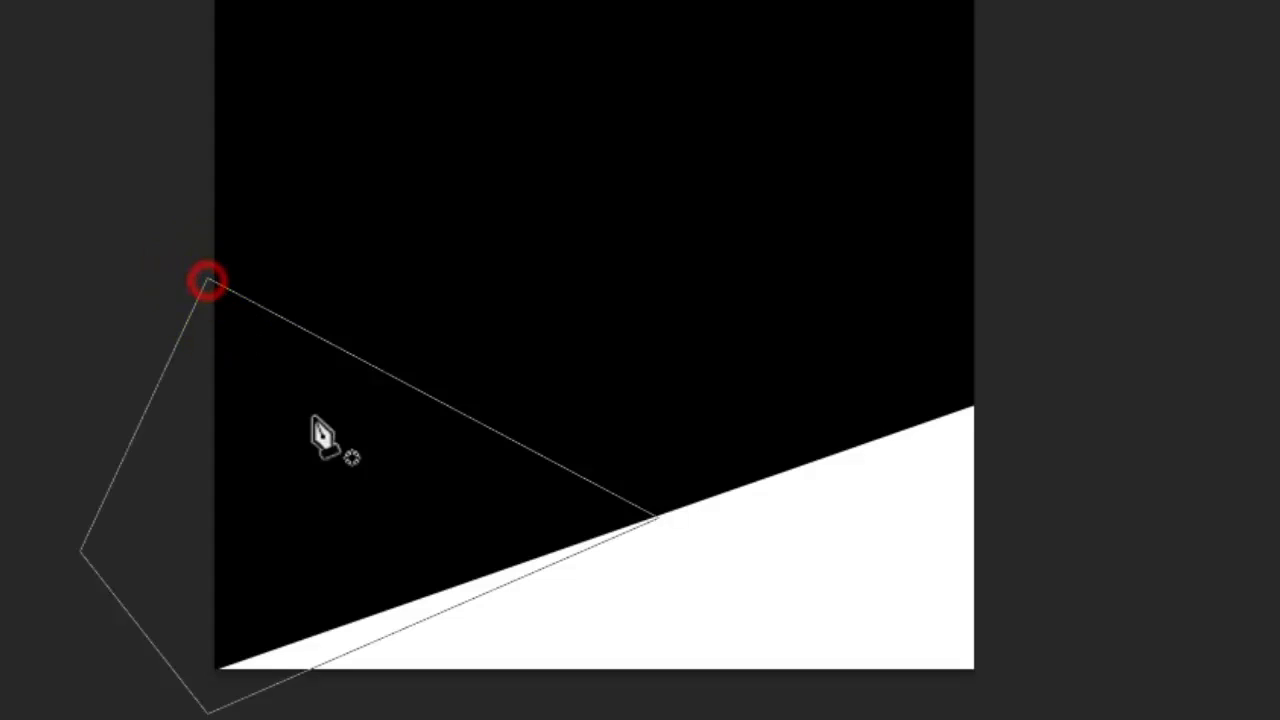
{"action": "left_click", "coordinate": [324, 397]}
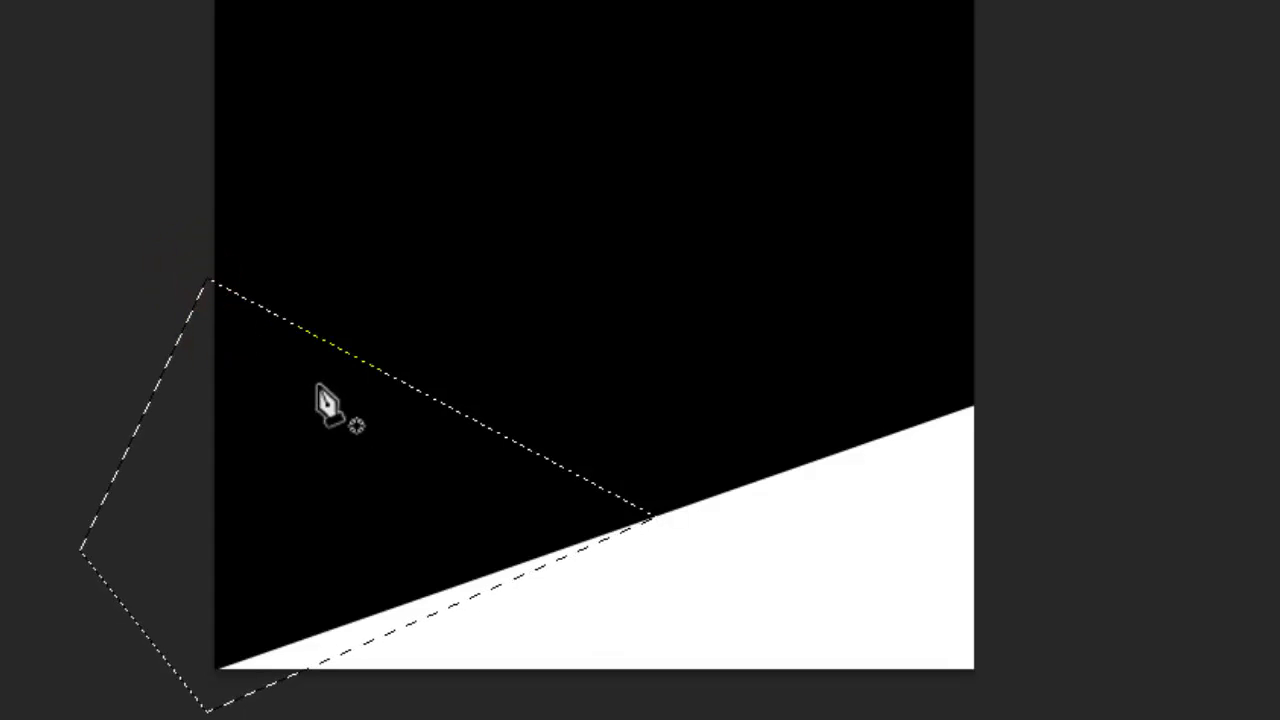
{"action": "right_click", "coordinate": [220, 452]}
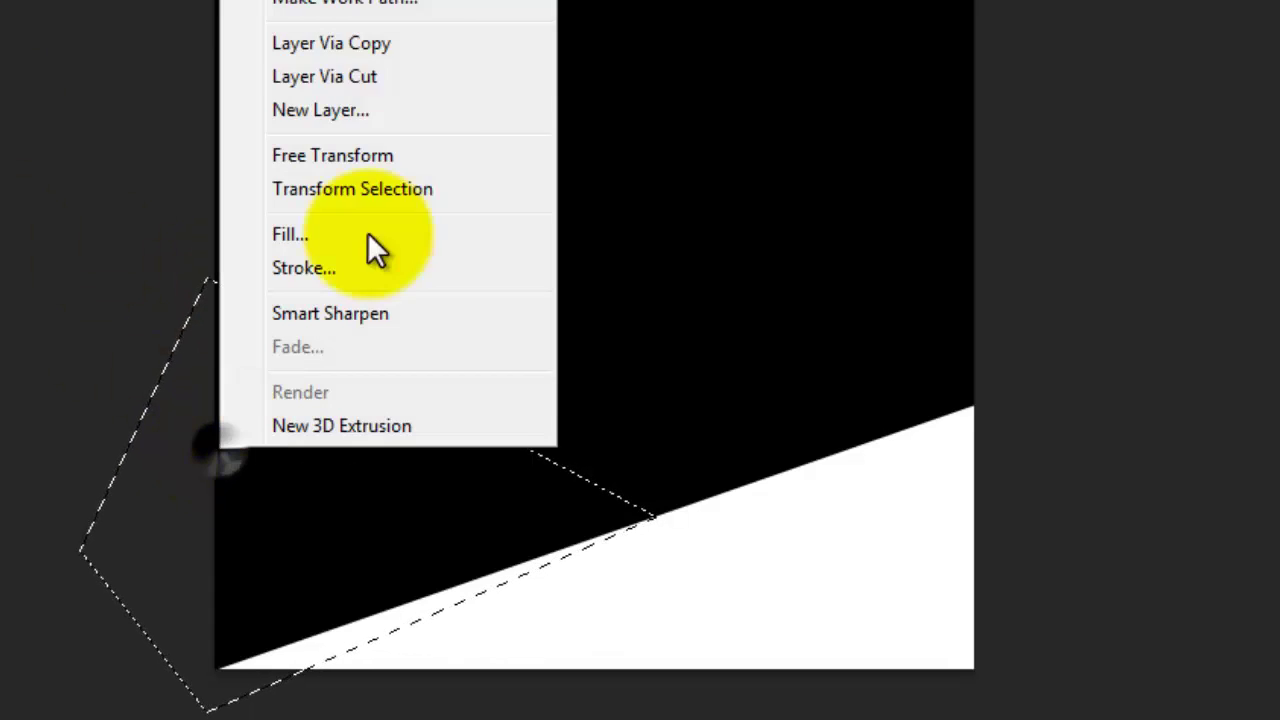
{"action": "left_click", "coordinate": [347, 70]}
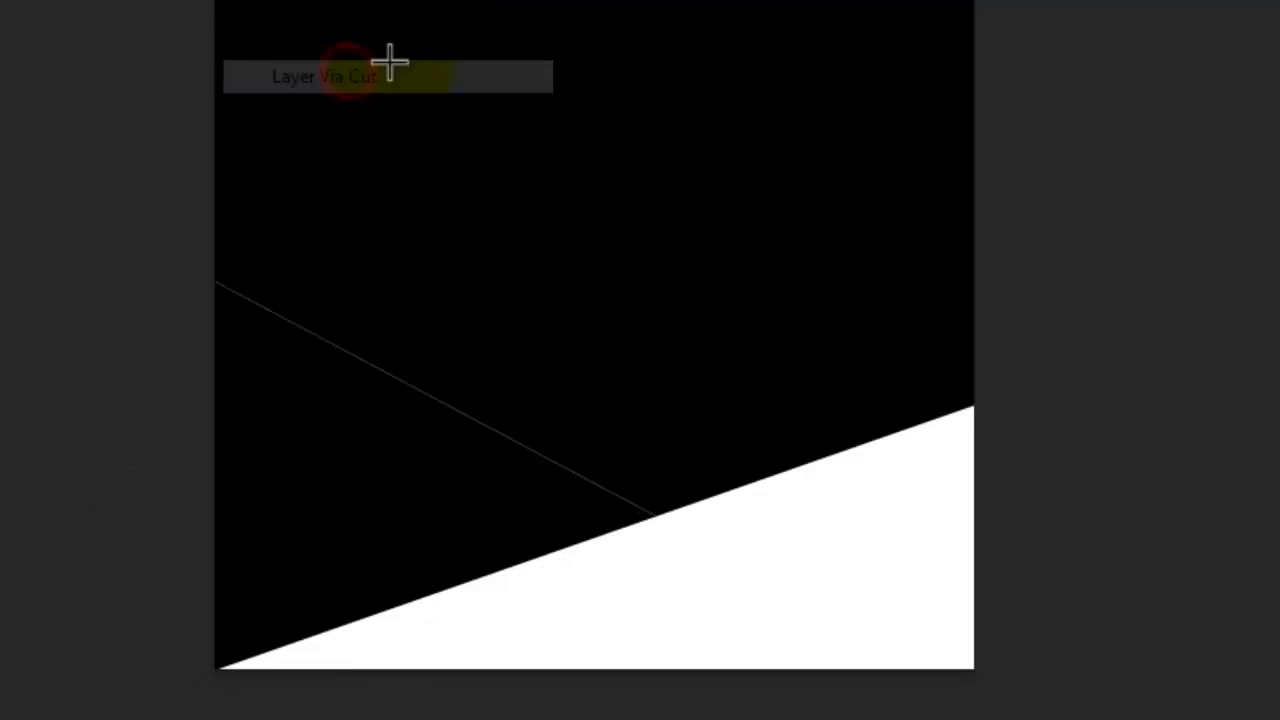
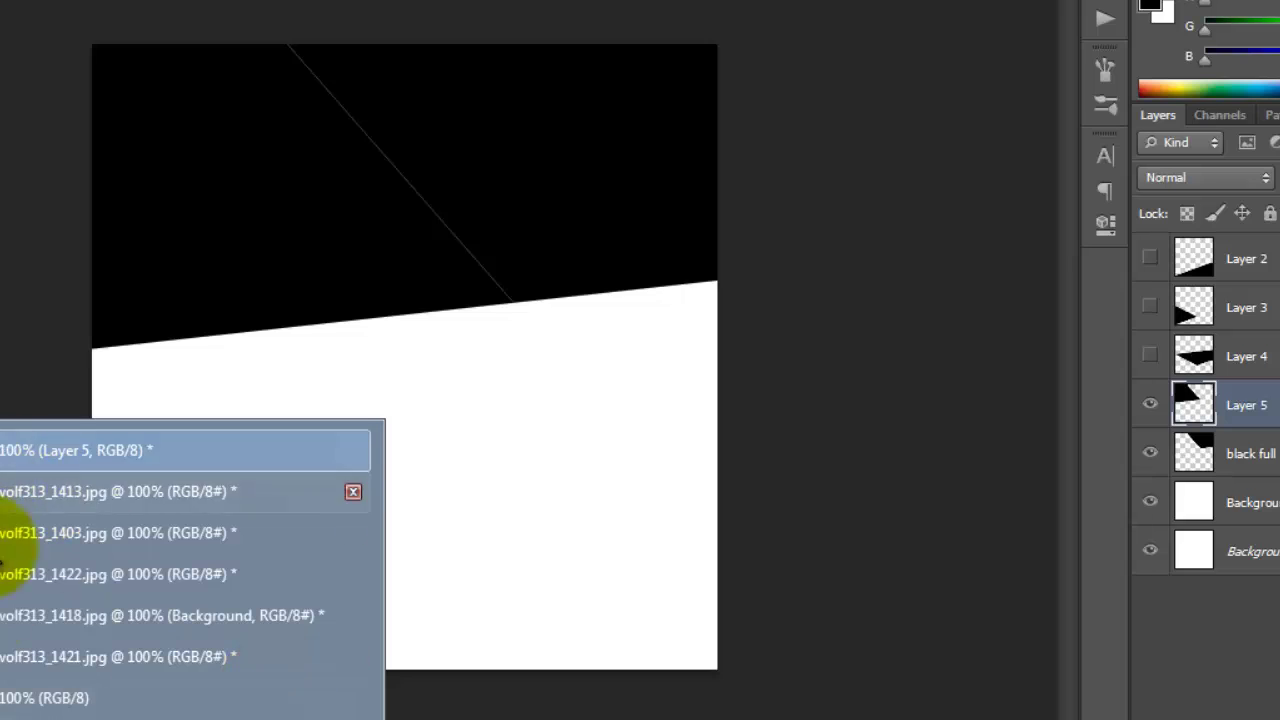
- Examine the finished collage in def12.png as a reference and minimize its window
{"action": "left_click", "coordinate": [15, 698]}
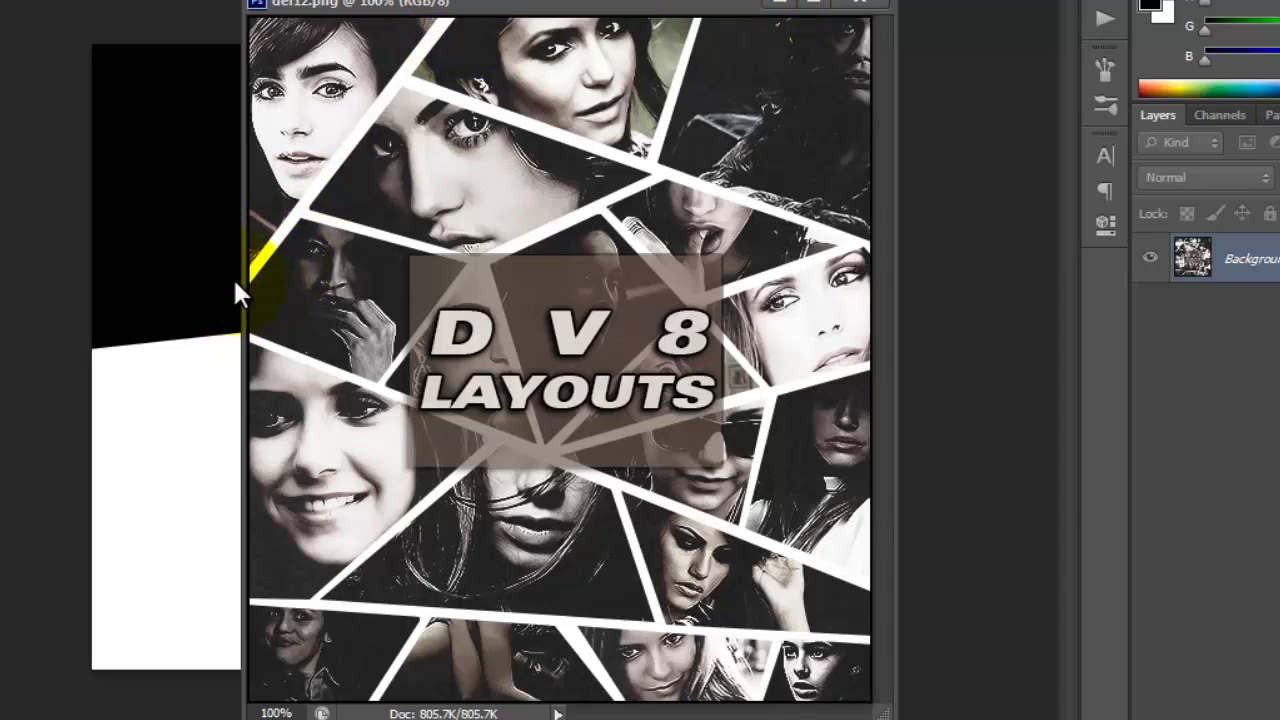
{"action": "left_click", "coordinate": [776, 4]}
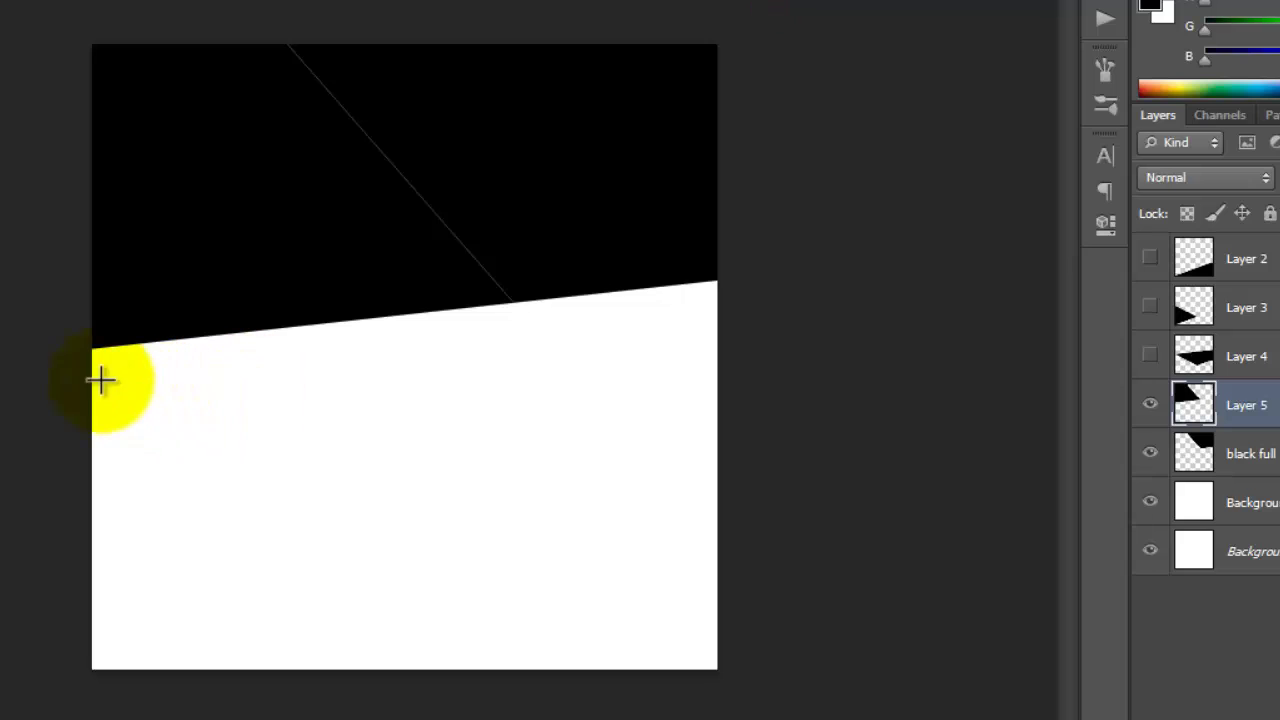
- Make the hidden pieces on Layer 4, Layer 3 and Layer 2 visible again
{"action": "left_click", "coordinate": [1150, 355]}
{"action": "left_click", "coordinate": [1150, 306]}
{"action": "left_click", "coordinate": [1150, 259]}
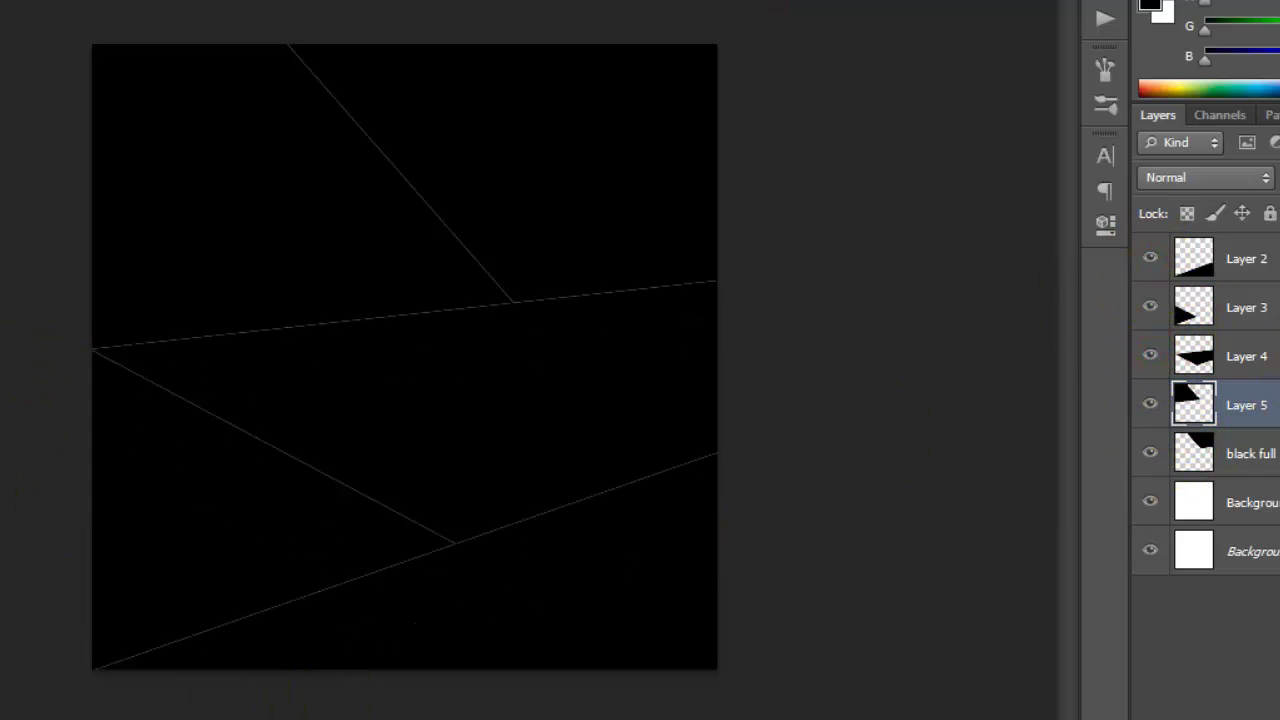
- Clear a thin strip along the slanted upper edge of Layer 2's wedge, using a closed Pen path converted to a selection, and deselect
{"action": "left_click", "coordinate": [116, 677]}
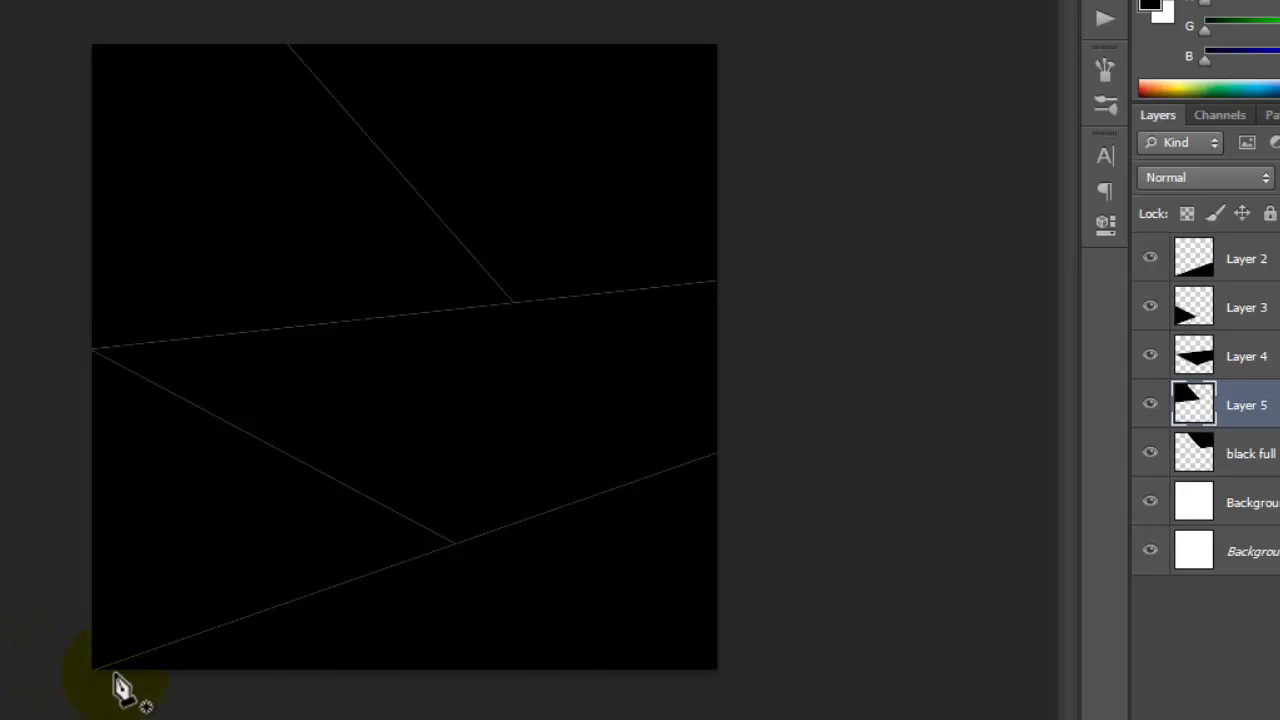
{"action": "left_click", "coordinate": [722, 463]}
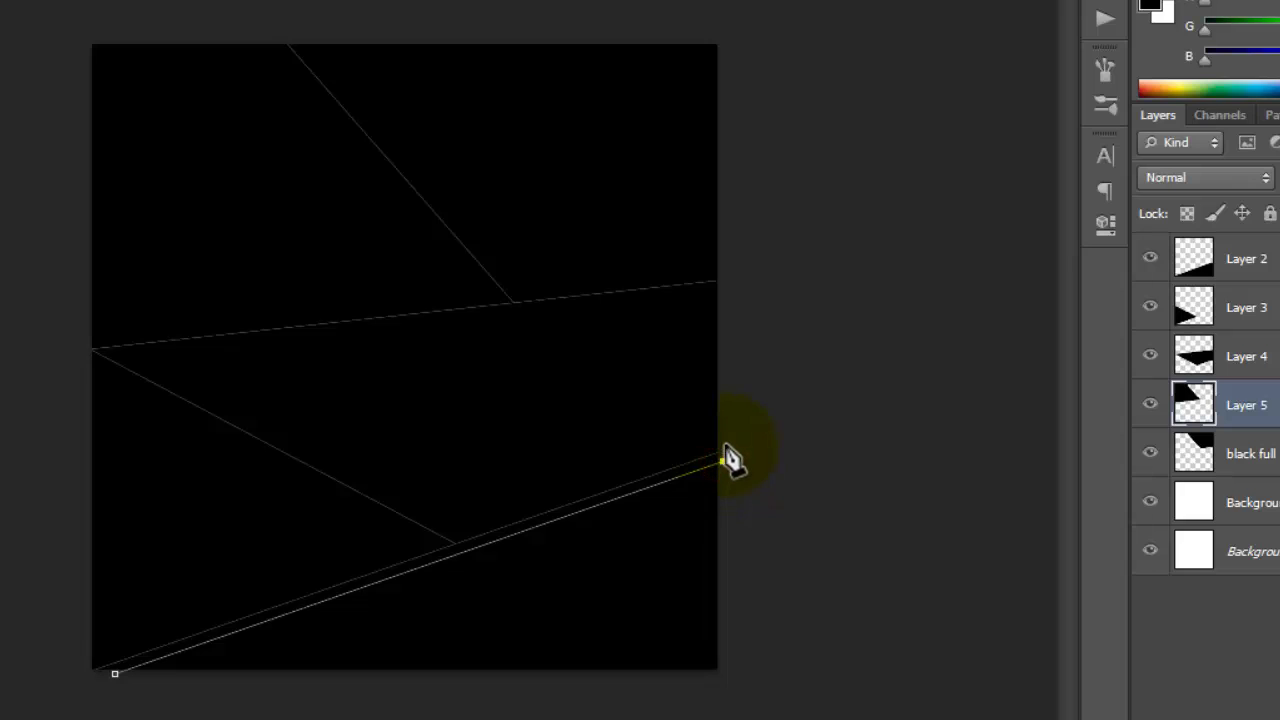
{"action": "left_click", "coordinate": [727, 442]}
{"action": "left_click", "coordinate": [33, 649]}
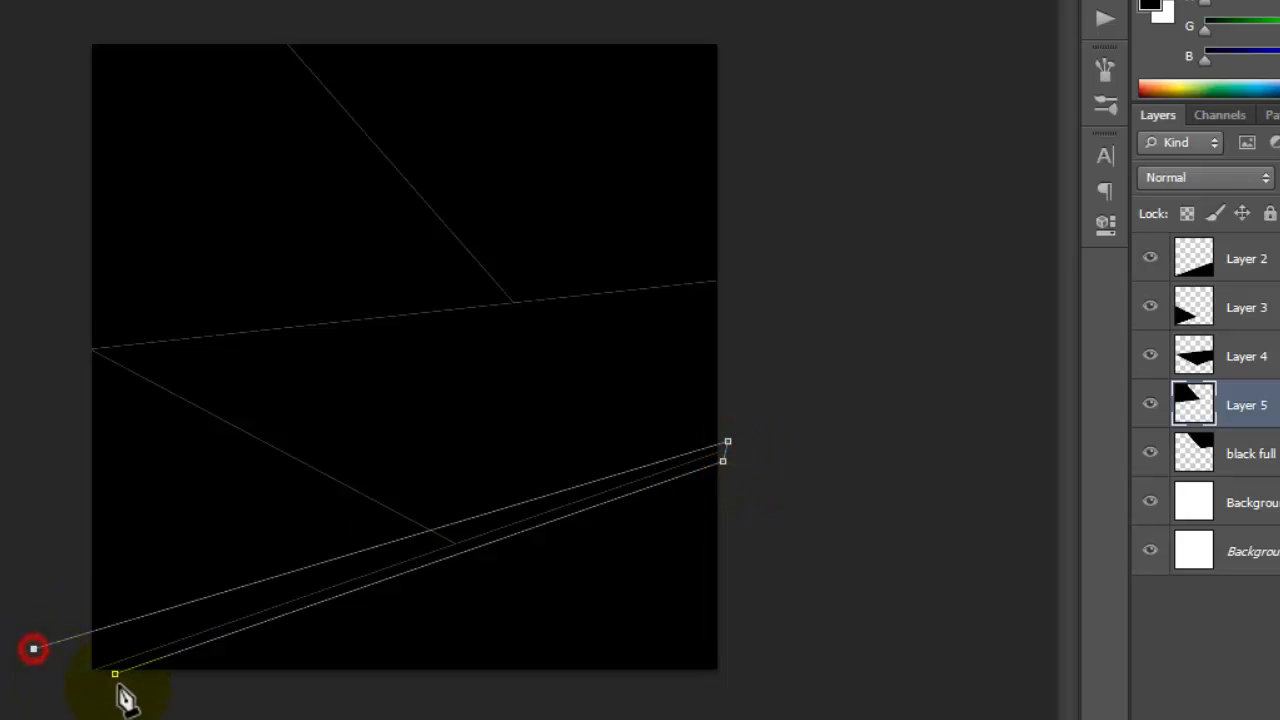
{"action": "left_click", "coordinate": [117, 682]}
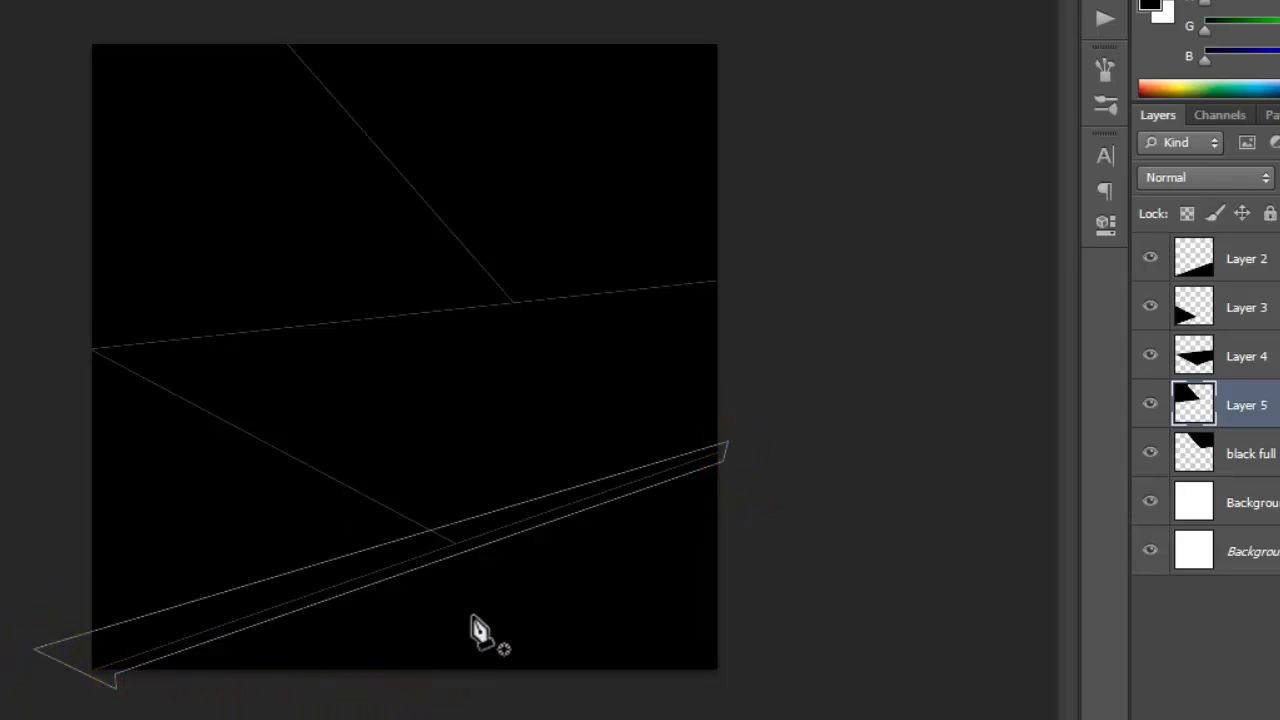
{"action": "key", "text": "ctrl+Return"}
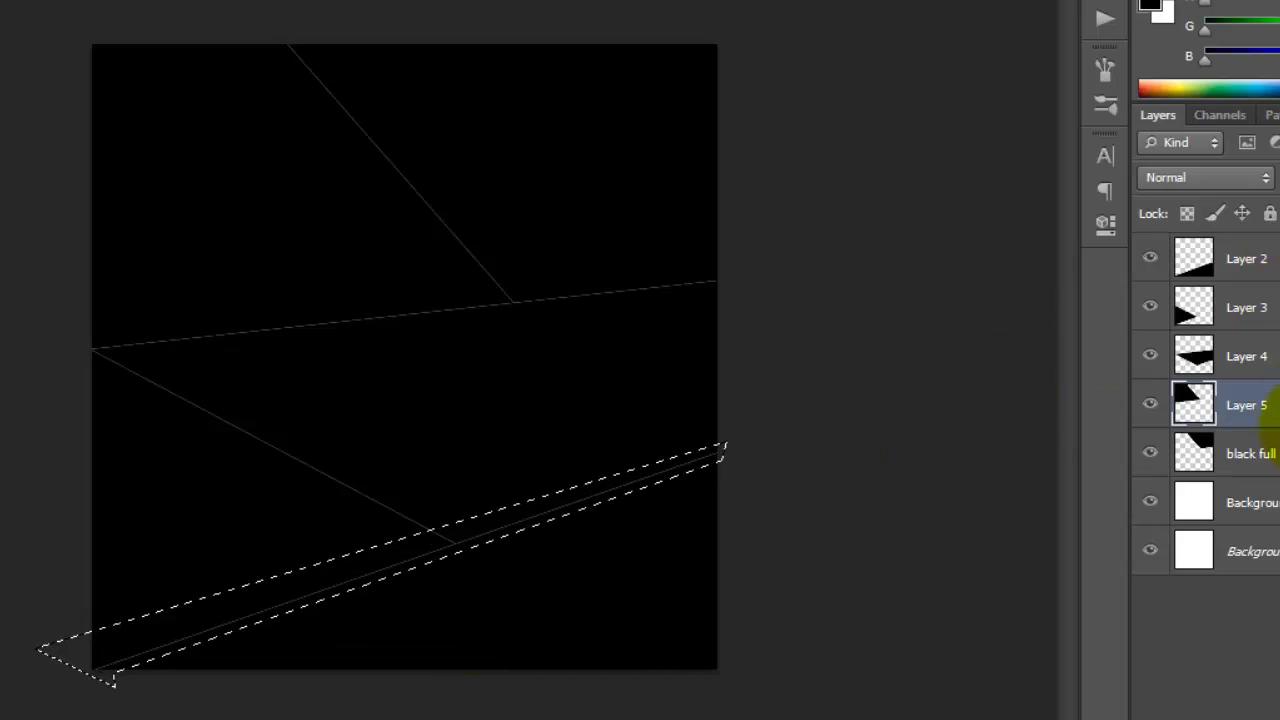
{"action": "left_click", "coordinate": [1264, 268]}
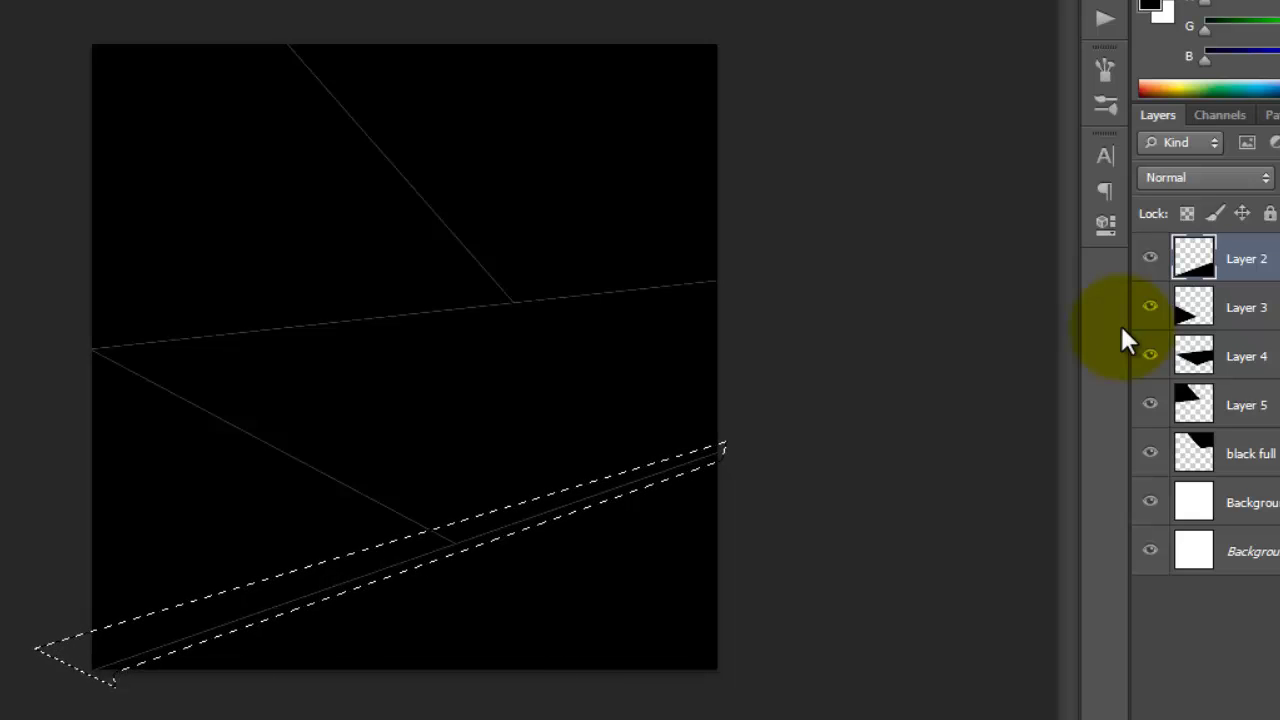
{"action": "key", "text": "Delete"}
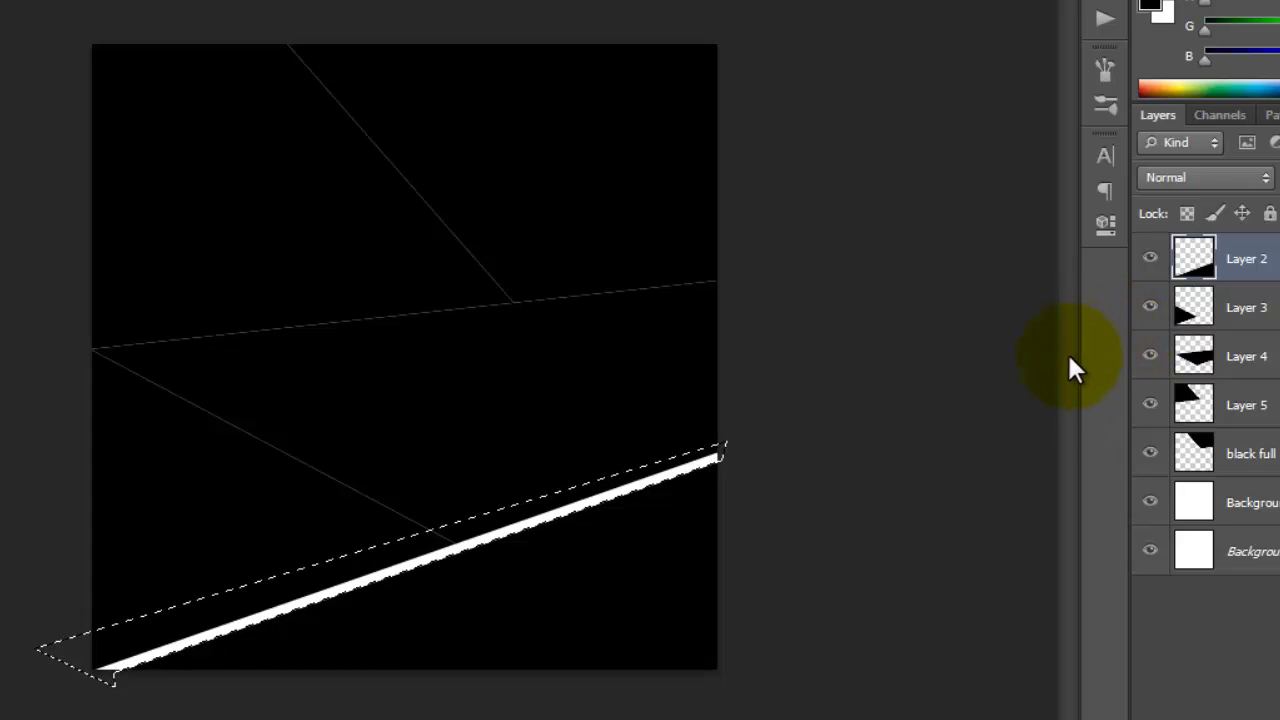
{"action": "key", "text": "ctrl+d"}
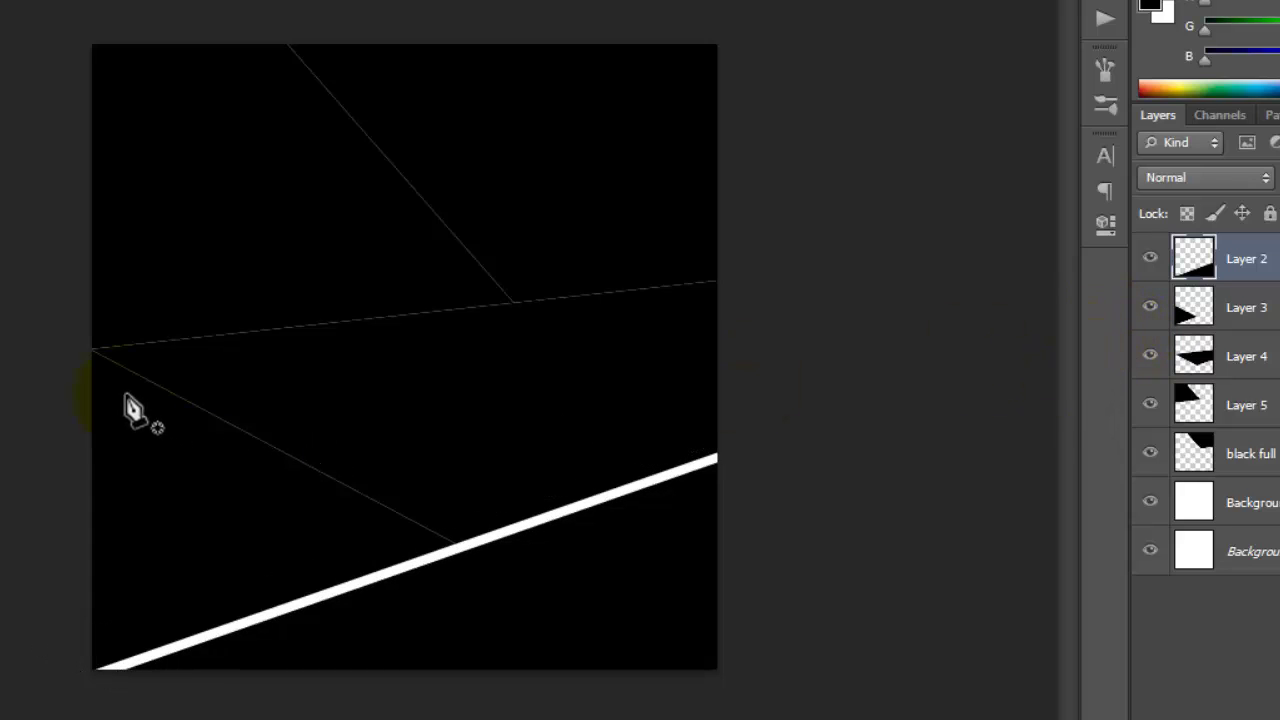
- Clear a thin strip along the sloping upper edge of Layer 3's triangle, using a closed Pen path as the selection, and deselect
{"action": "left_click", "coordinate": [1266, 320]}
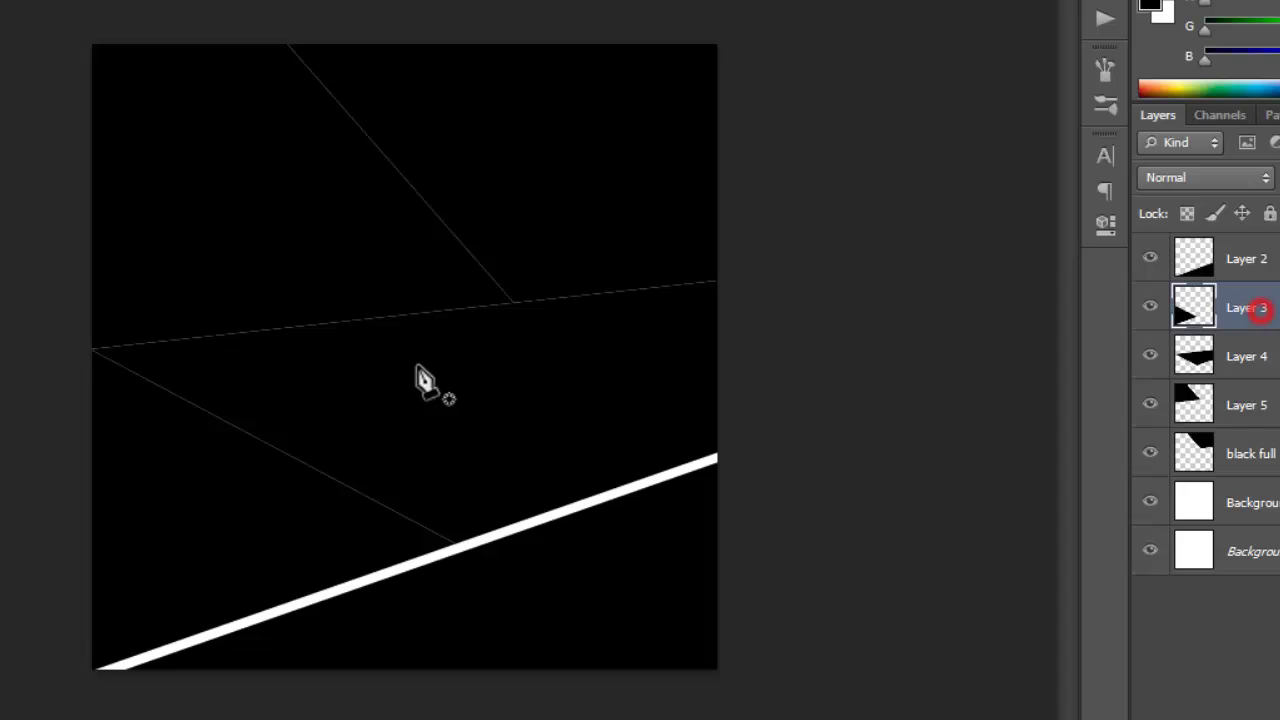
{"action": "left_click", "coordinate": [86, 360]}
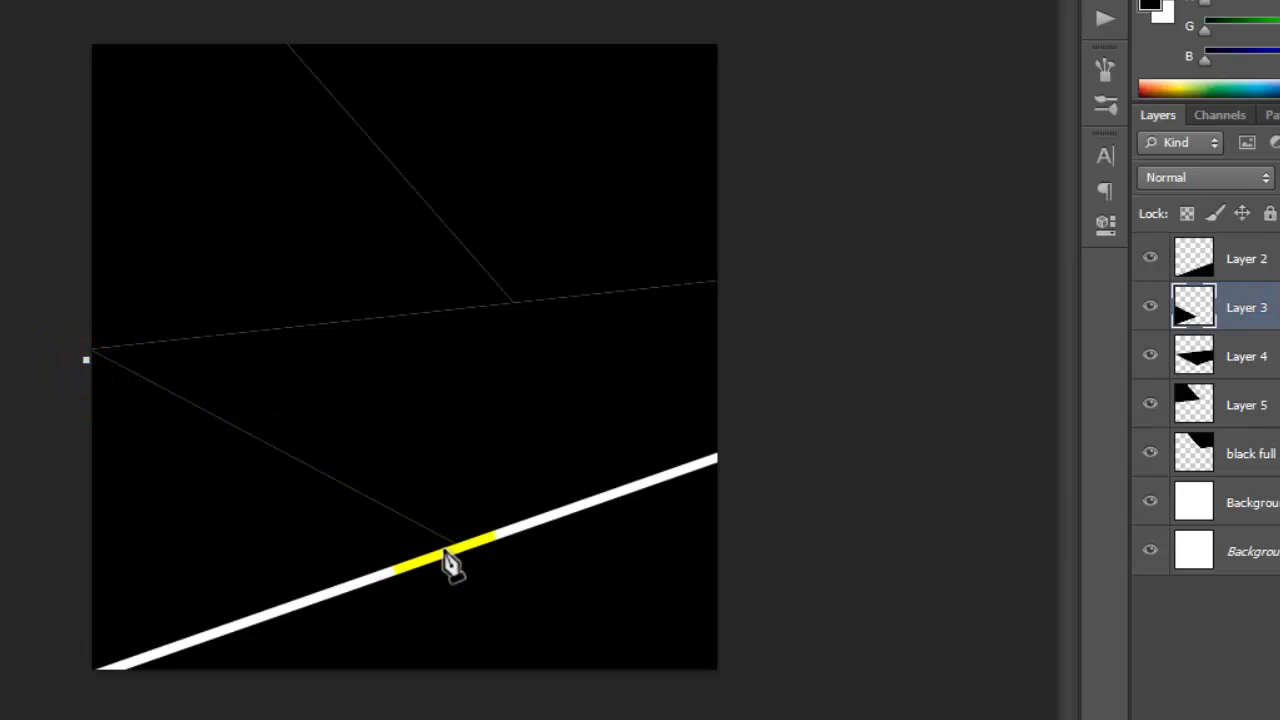
{"action": "left_click", "coordinate": [480, 534]}
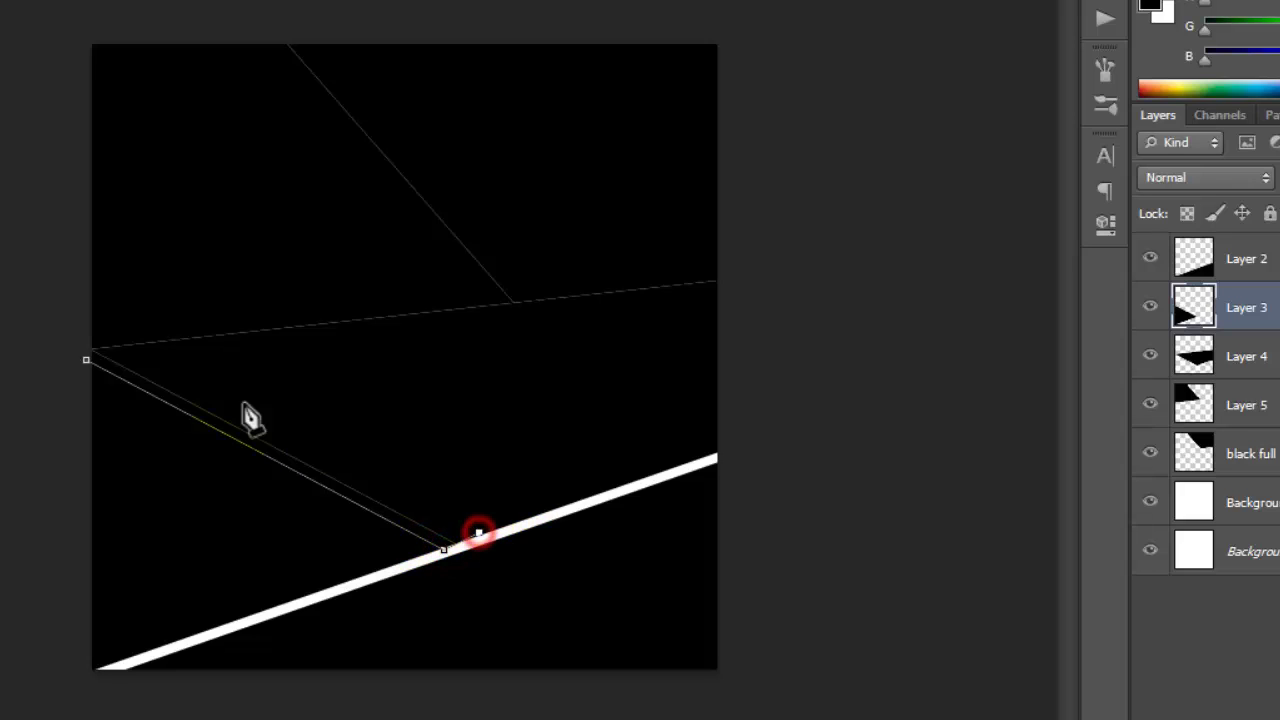
{"action": "left_click", "coordinate": [219, 382]}
{"action": "left_click", "coordinate": [97, 315]}
{"action": "left_click", "coordinate": [86, 359]}
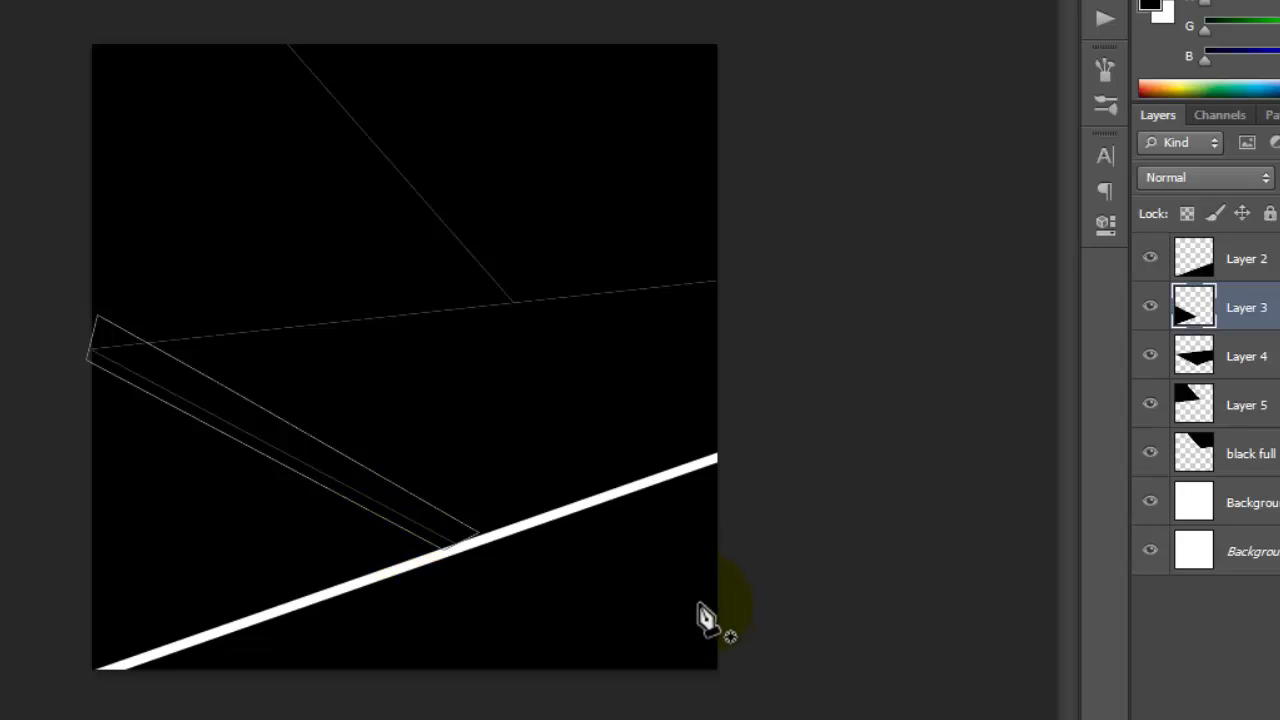
{"action": "key", "text": "ctrl+Return"}
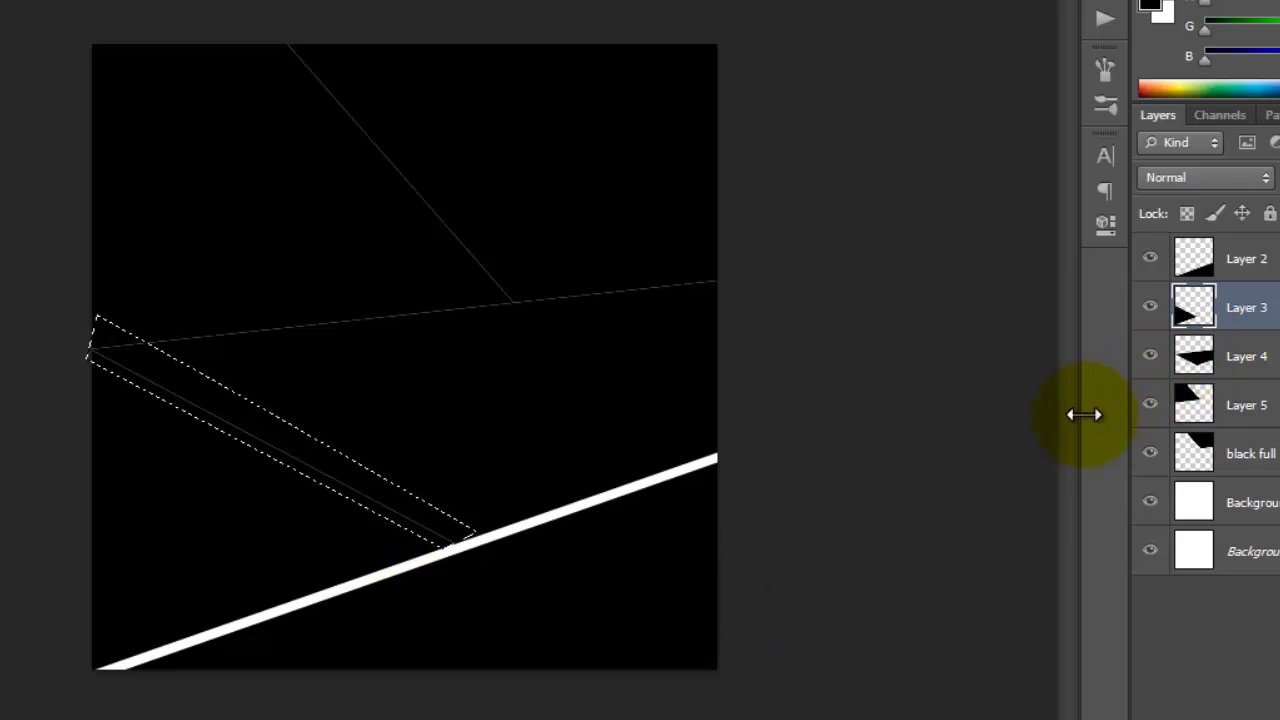
{"action": "key", "text": "ctrl+BackSpace"}
{"action": "key", "text": "ctrl+d"}
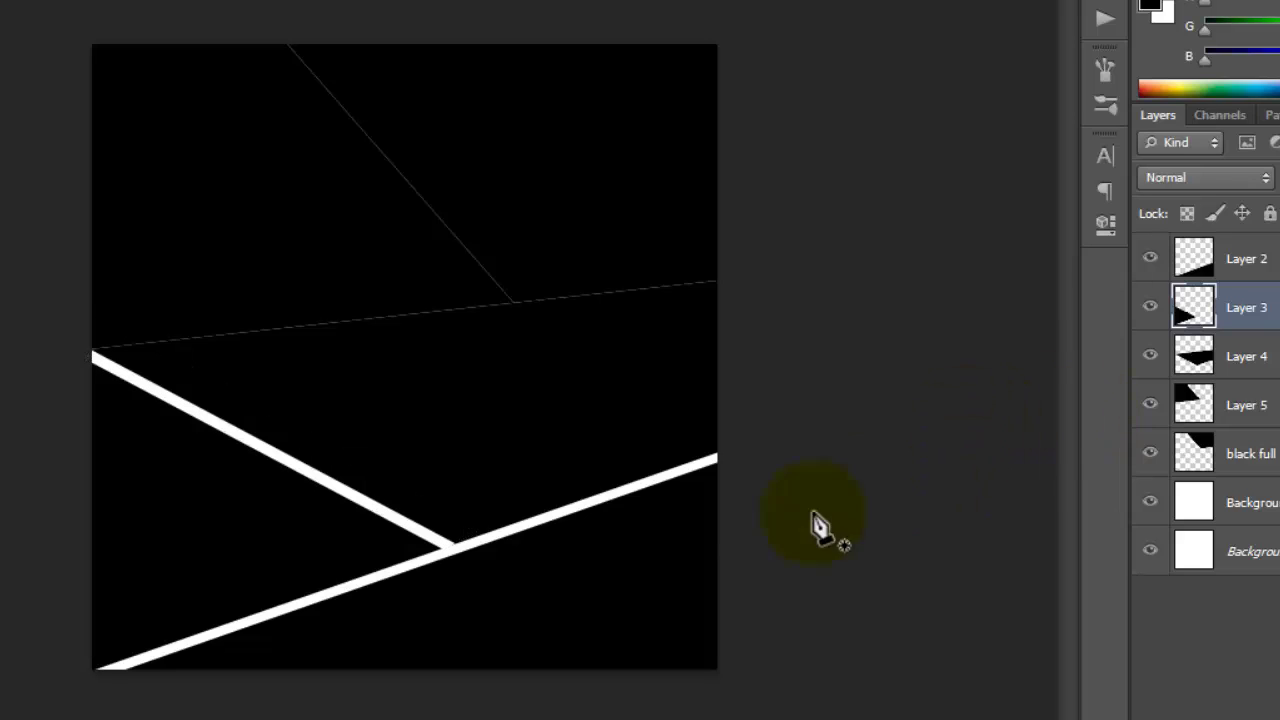
- Clear a thin strip along the upper edge of Layer 4's piece across the full canvas width, using a Pen path selection, and deselect
{"action": "left_click", "coordinate": [1232, 368]}
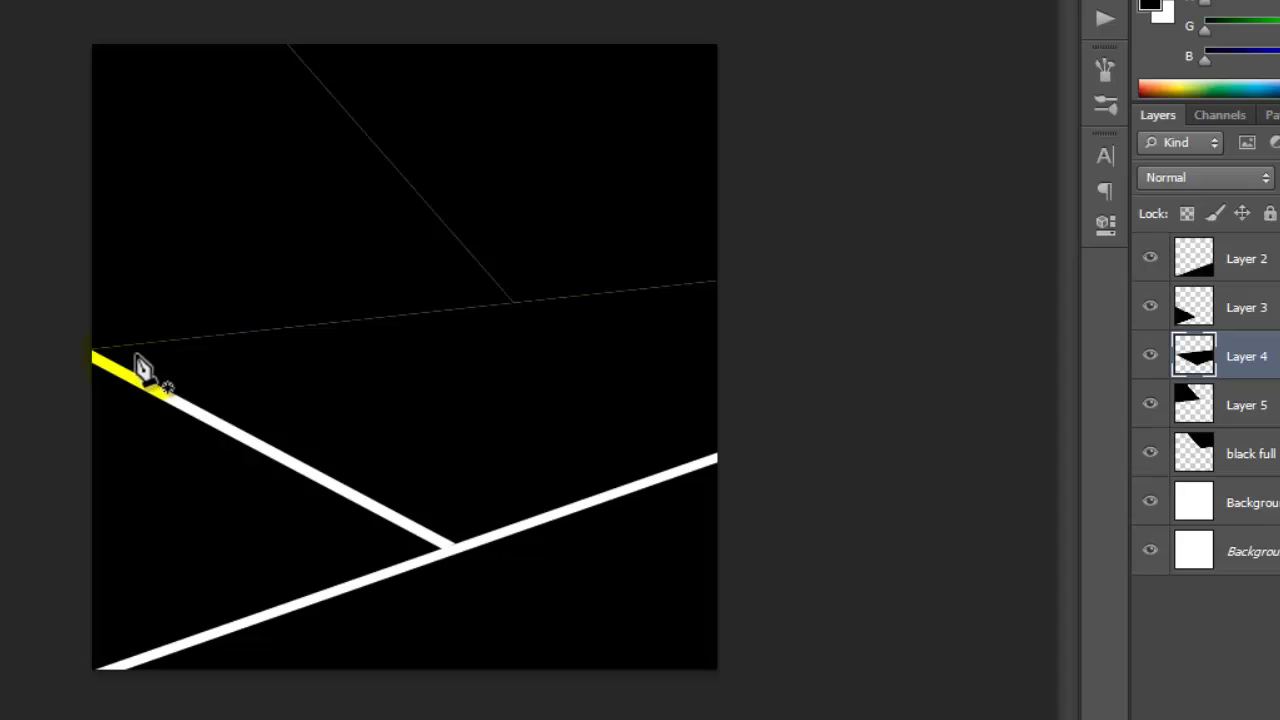
{"action": "left_click", "coordinate": [99, 356]}
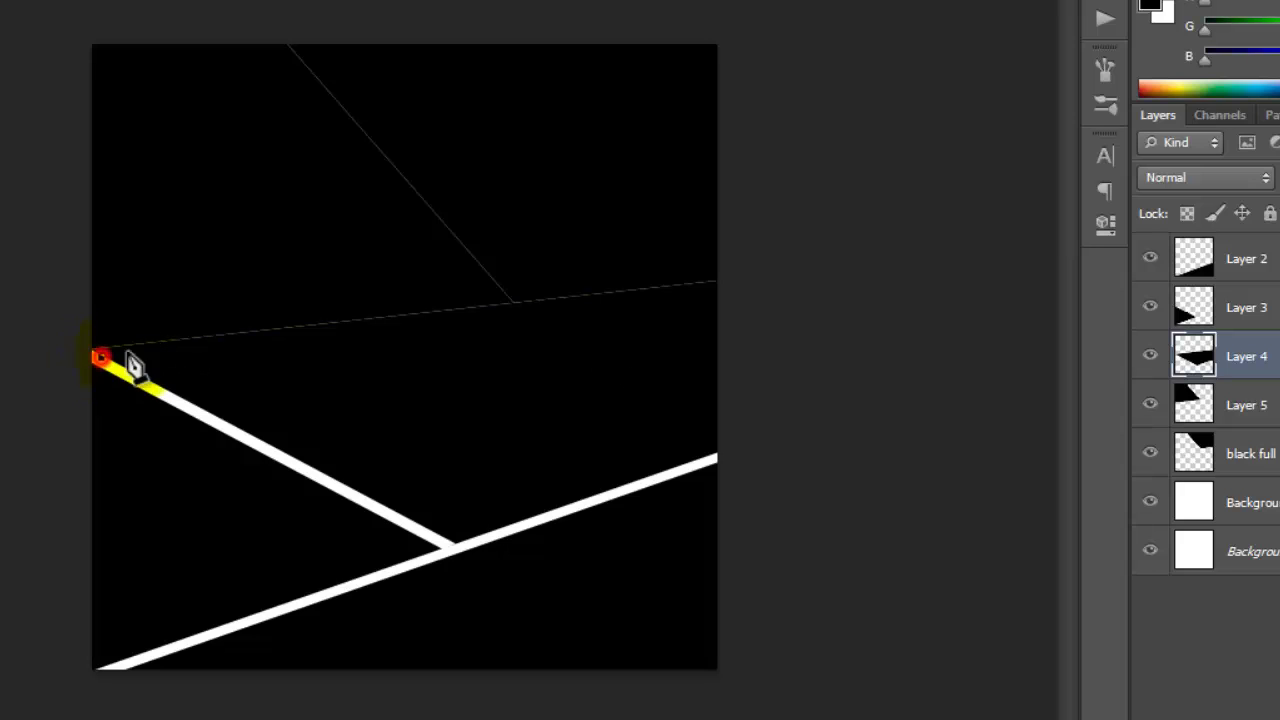
{"action": "left_click", "coordinate": [720, 291]}
{"action": "left_click", "coordinate": [736, 270]}
{"action": "left_click", "coordinate": [249, 256]}
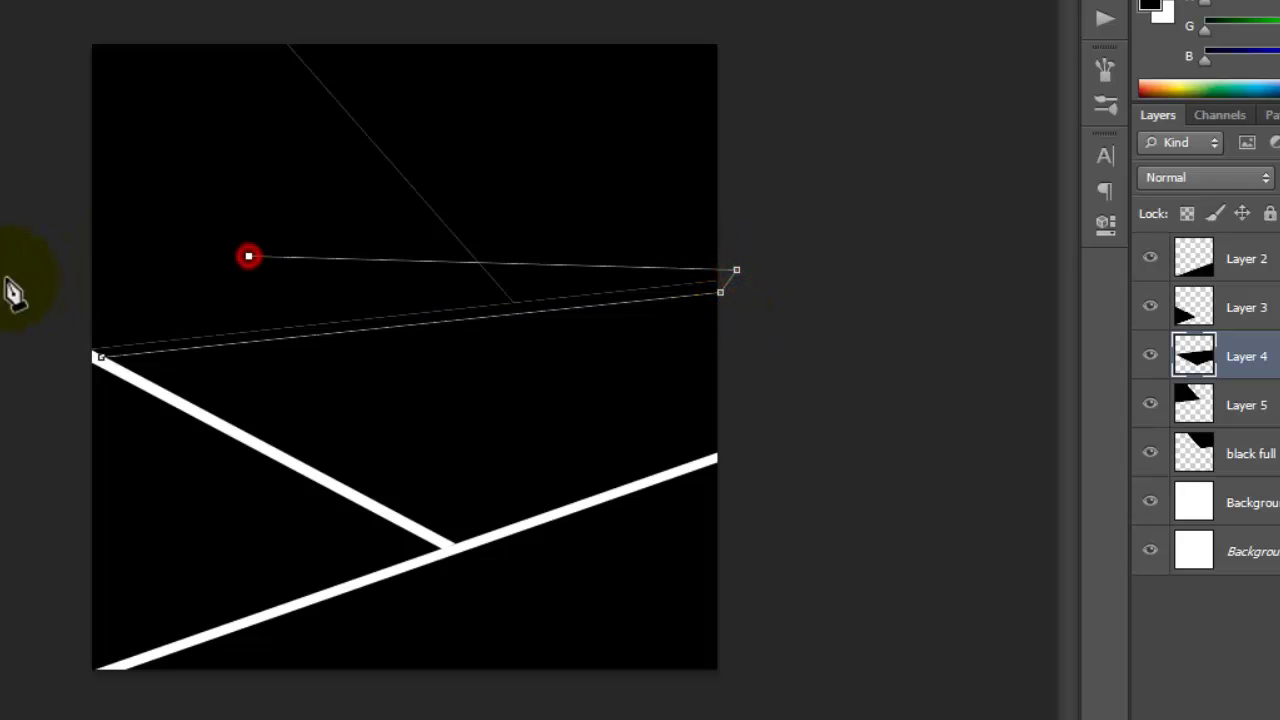
{"action": "left_click", "coordinate": [8, 279]}
{"action": "left_click", "coordinate": [99, 357]}
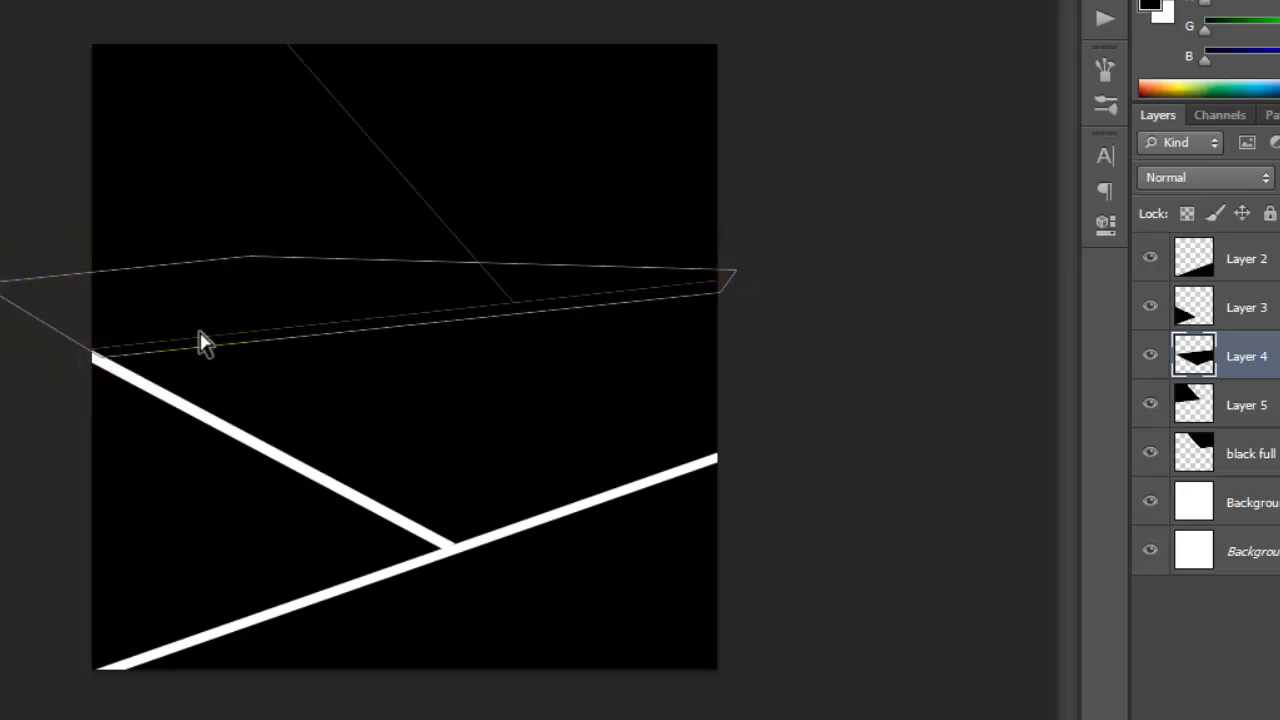
{"action": "key", "text": "ctrl+Return"}
{"action": "key", "text": "ctrl+BackSpace"}
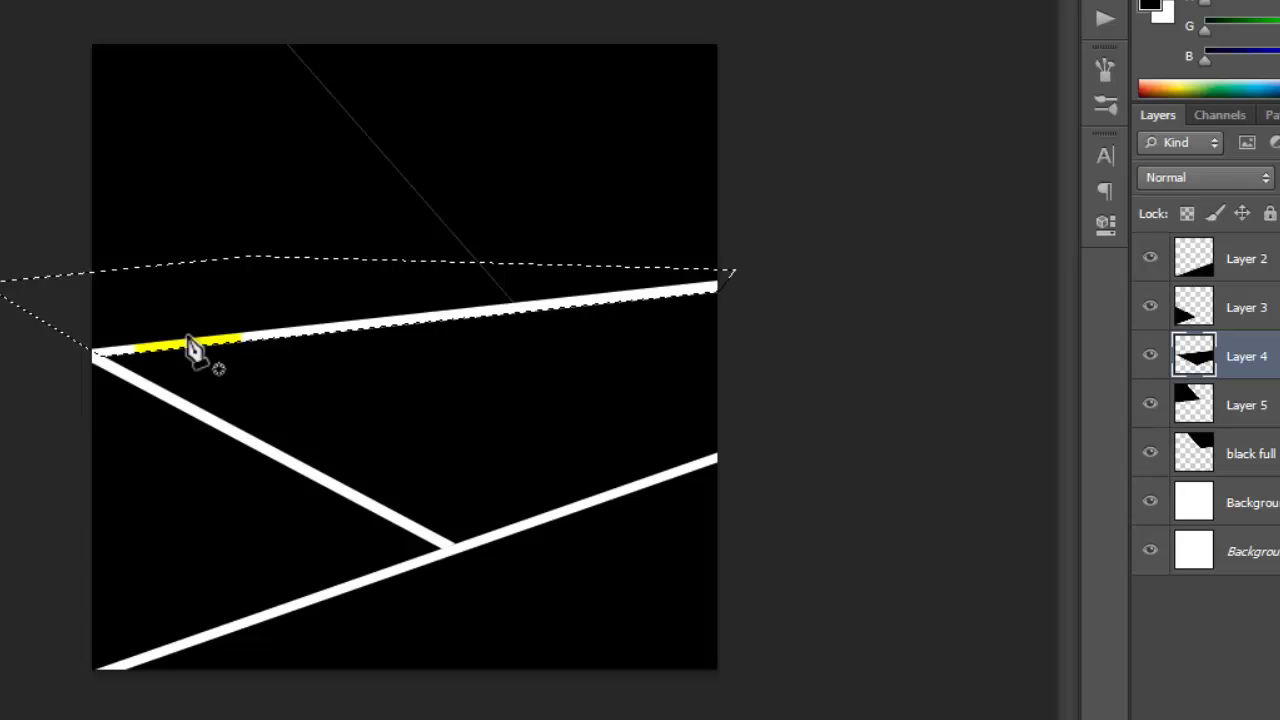
{"action": "key", "text": "ctrl+d"}
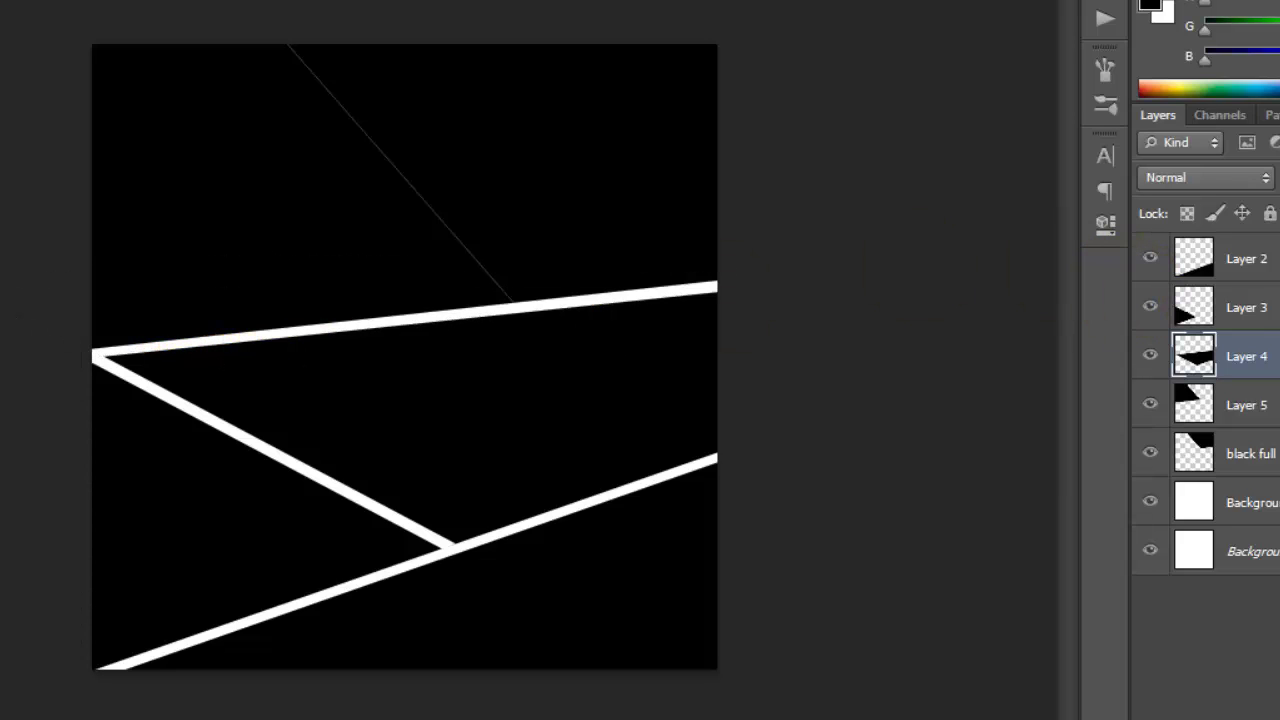
- Clear a thin strip along the slanted edge of Layer 5's piece, using a closed Pen path converted to a selection, and deselect
{"action": "left_click", "coordinate": [1250, 408]}
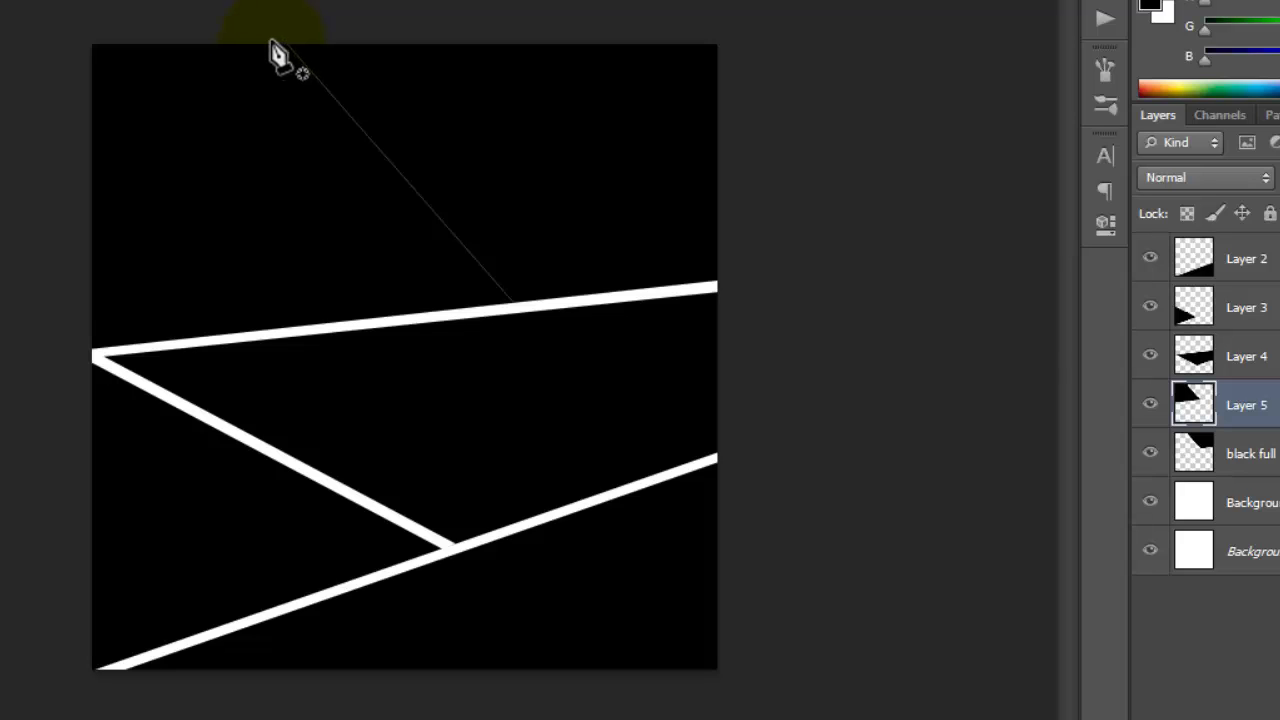
{"action": "left_click", "coordinate": [271, 42]}
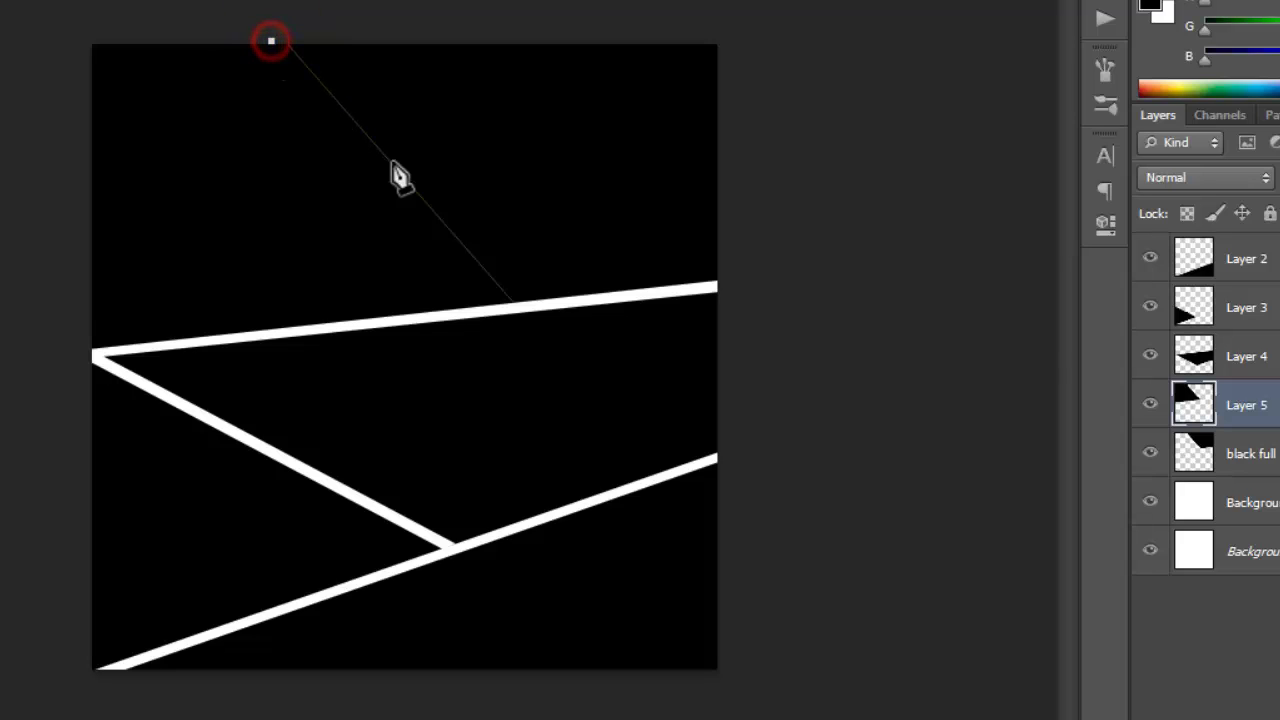
{"action": "left_click", "coordinate": [502, 307]}
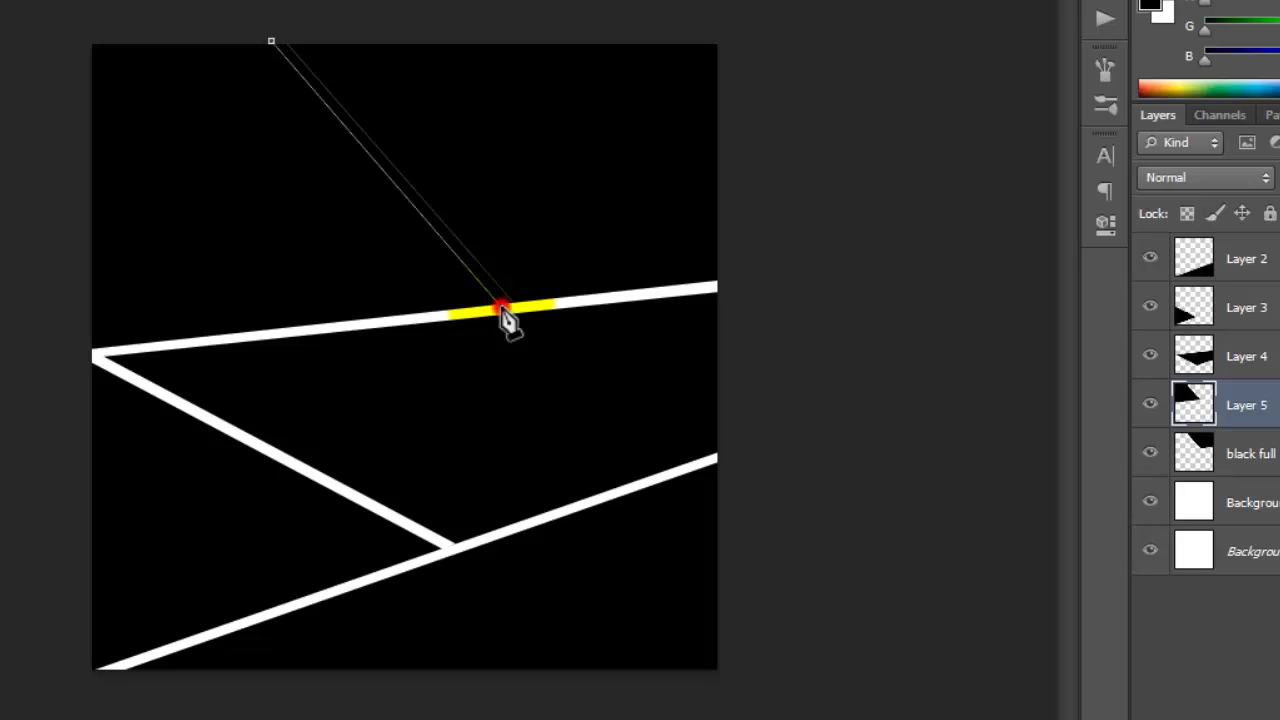
{"action": "left_click", "coordinate": [518, 307]}
{"action": "left_click", "coordinate": [528, 267]}
{"action": "left_click", "coordinate": [408, 92]}
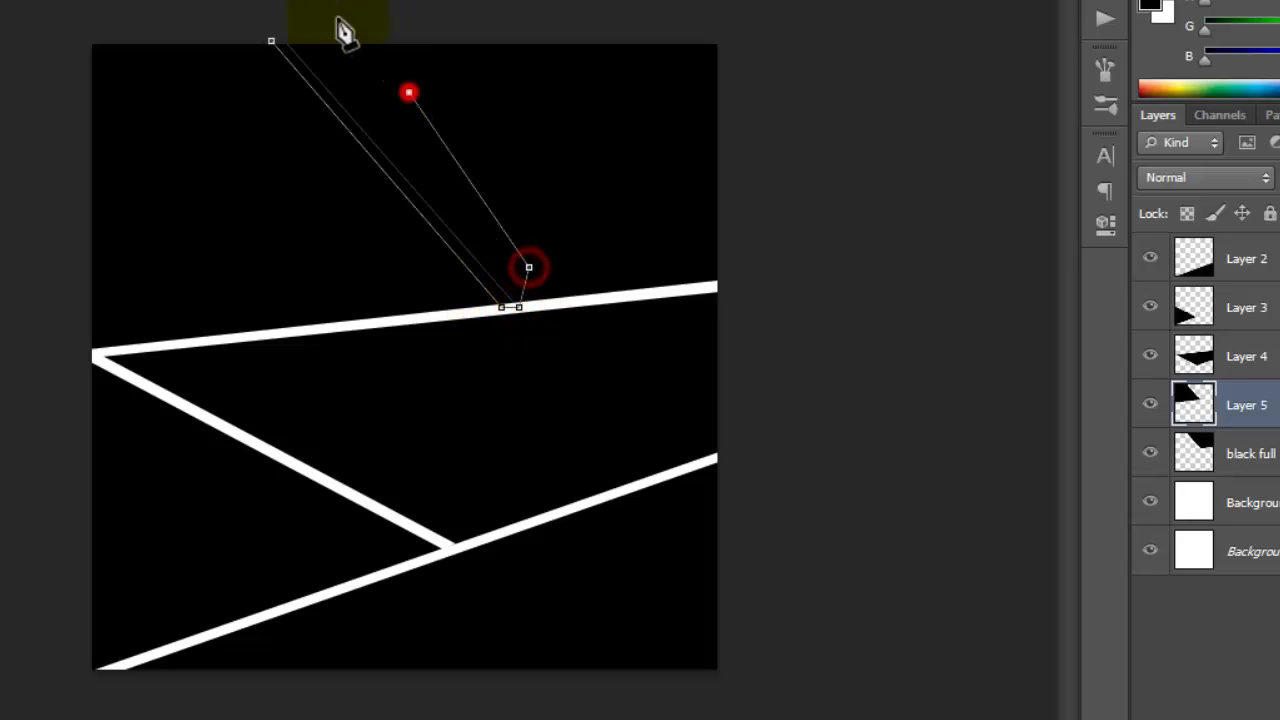
{"action": "left_click", "coordinate": [319, 10]}
{"action": "left_click", "coordinate": [271, 43]}
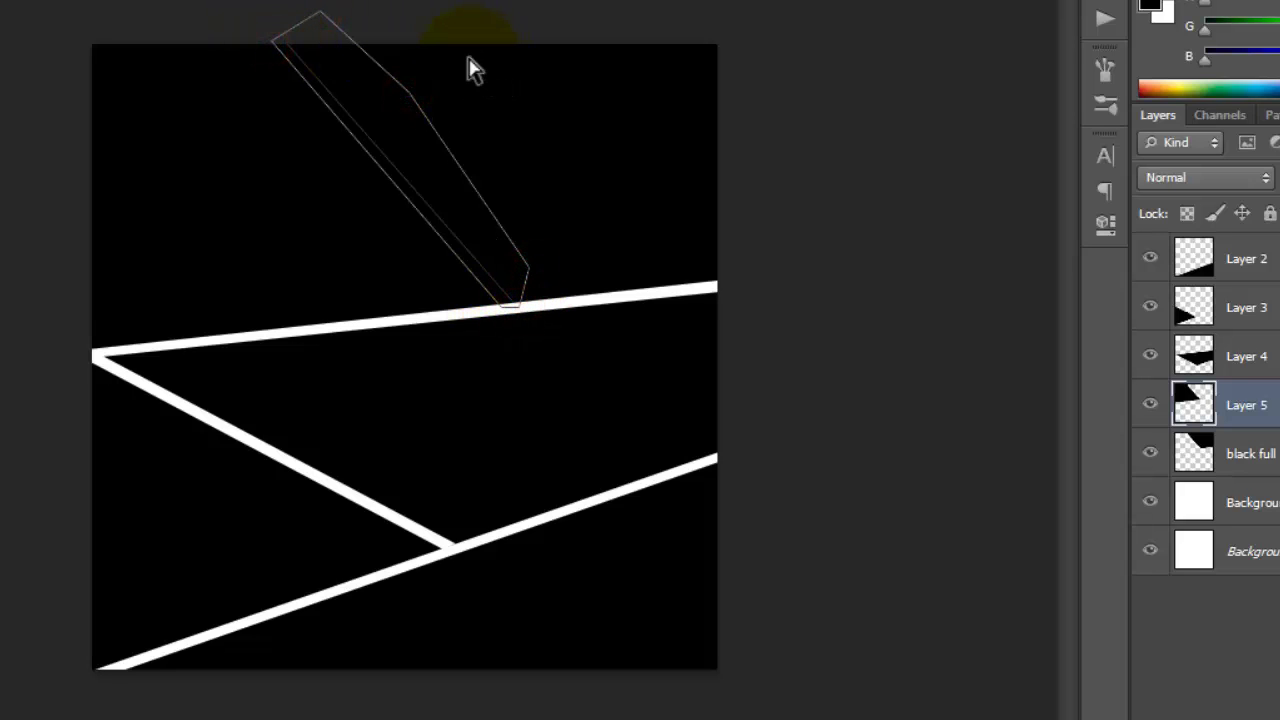
{"action": "key", "text": "ctrl+Return"}
{"action": "key", "text": "ctrl+BackSpace"}
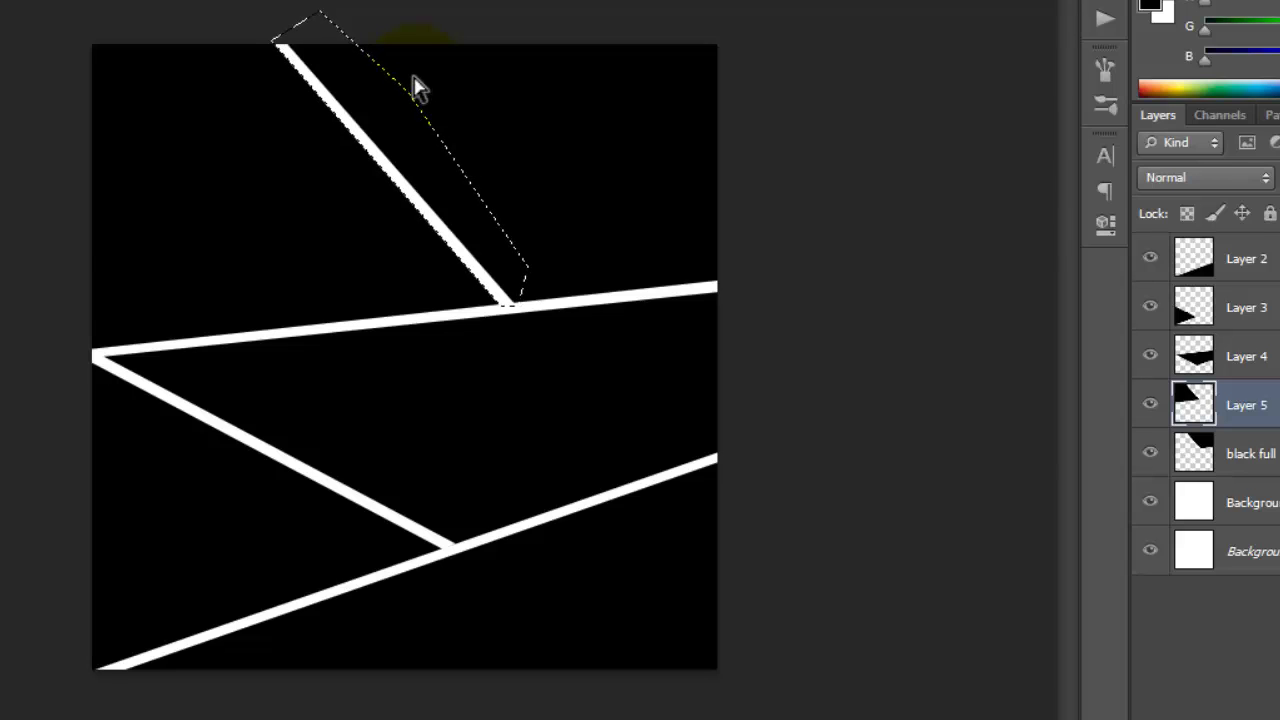
{"action": "key", "text": "ctrl+d"}
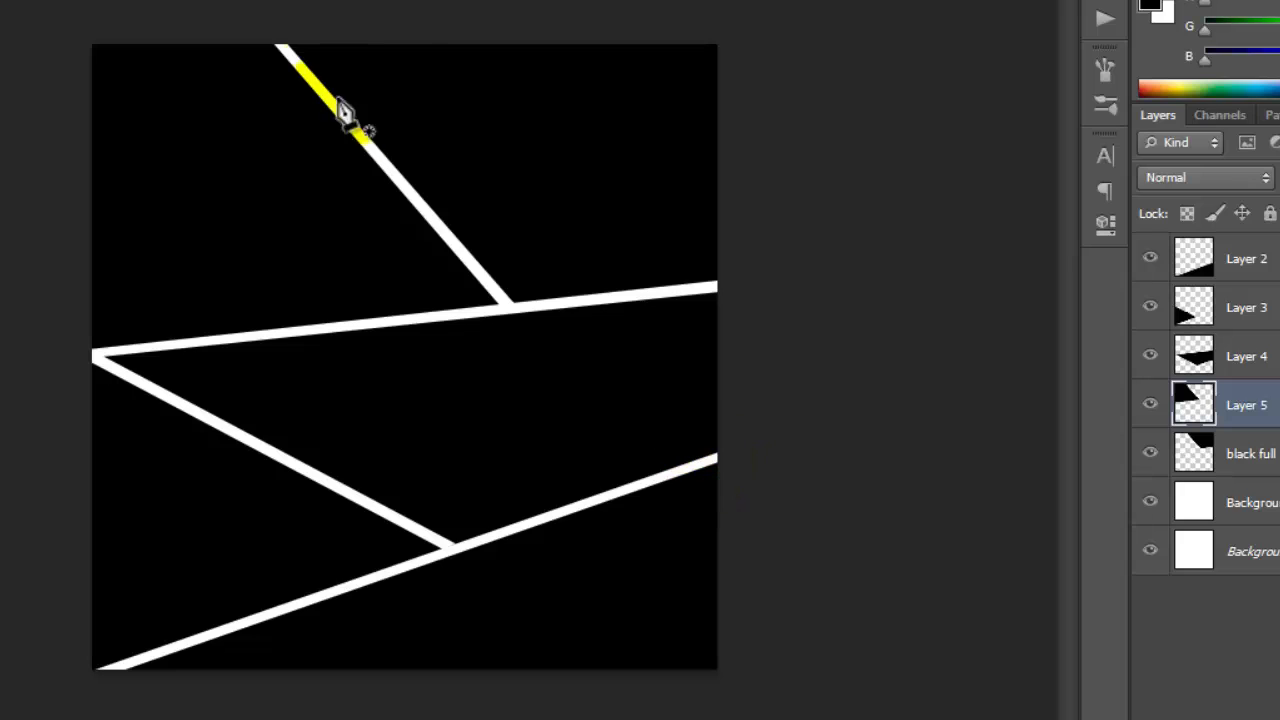
- Select the Background copy 2 layer, move the collage window aside and bring up the photo normal_teenwolf313_1421.jpg
{"action": "left_click", "coordinate": [1235, 508]}
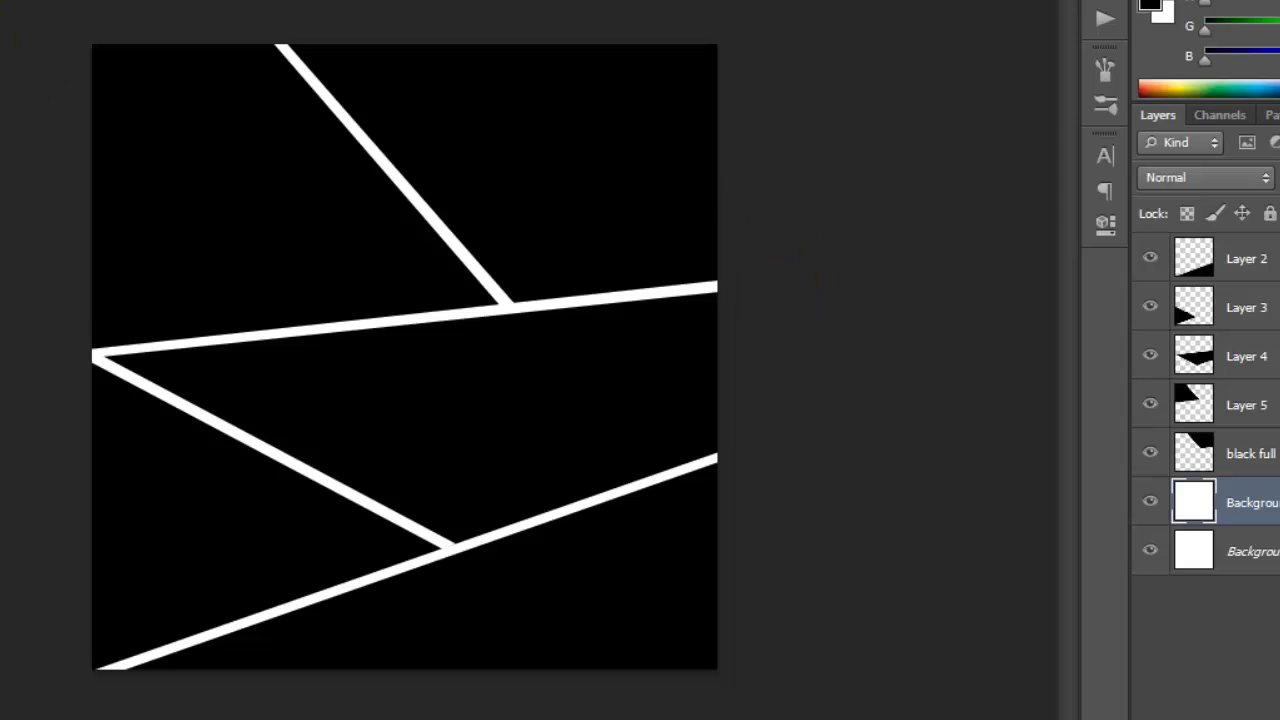
{"action": "left_click_drag", "start_coordinate": [5, 2], "coordinate": [383, 80]}
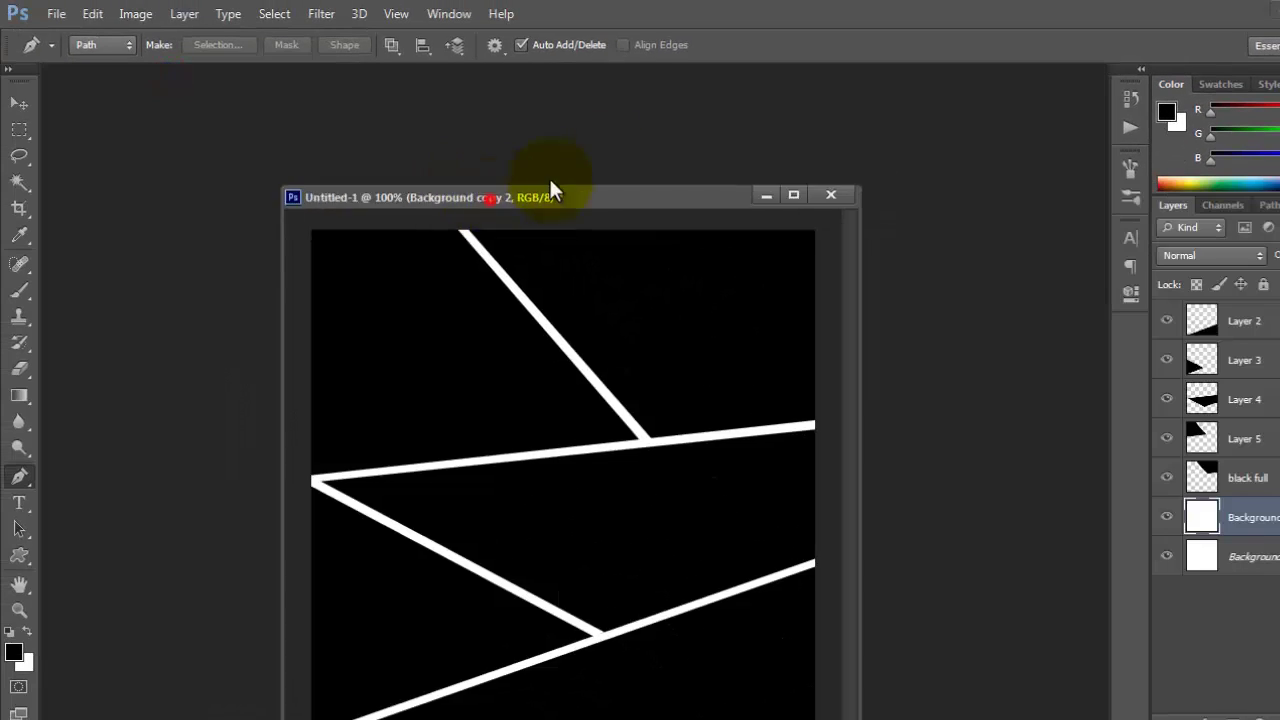
{"action": "left_click_drag", "start_coordinate": [553, 190], "coordinate": [735, 135]}
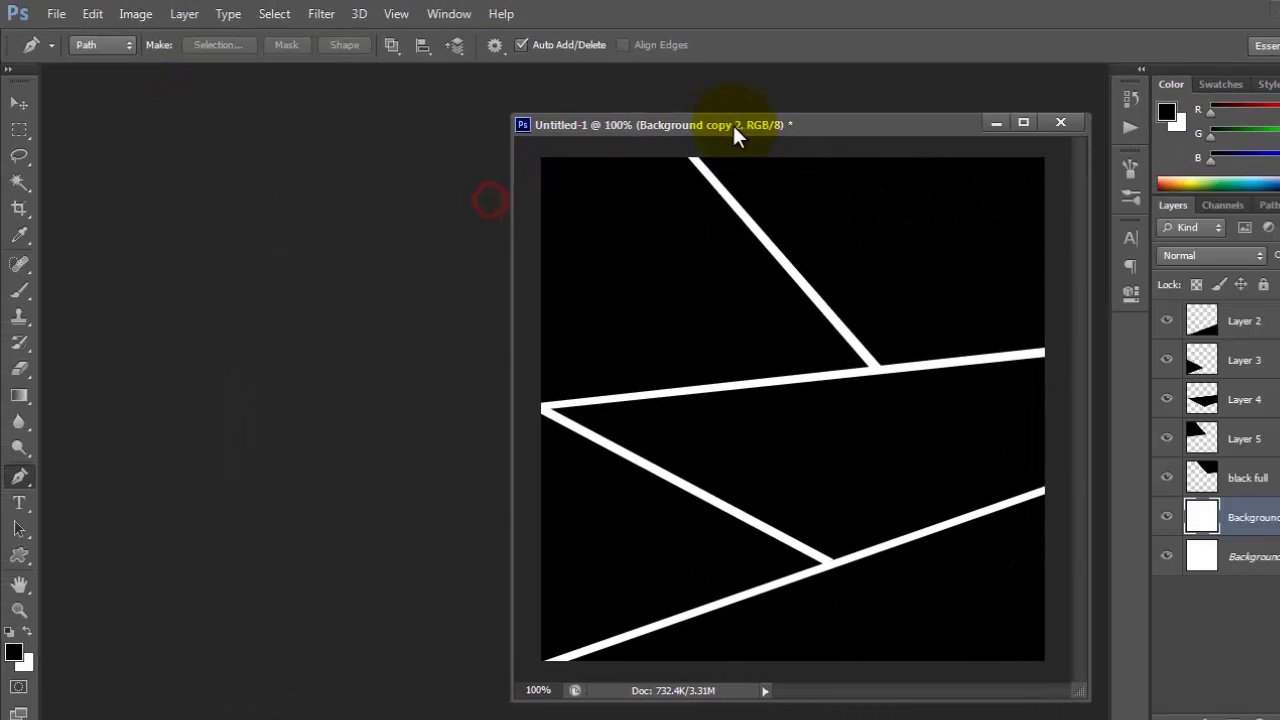
{"action": "left_click", "coordinate": [305, 712]}
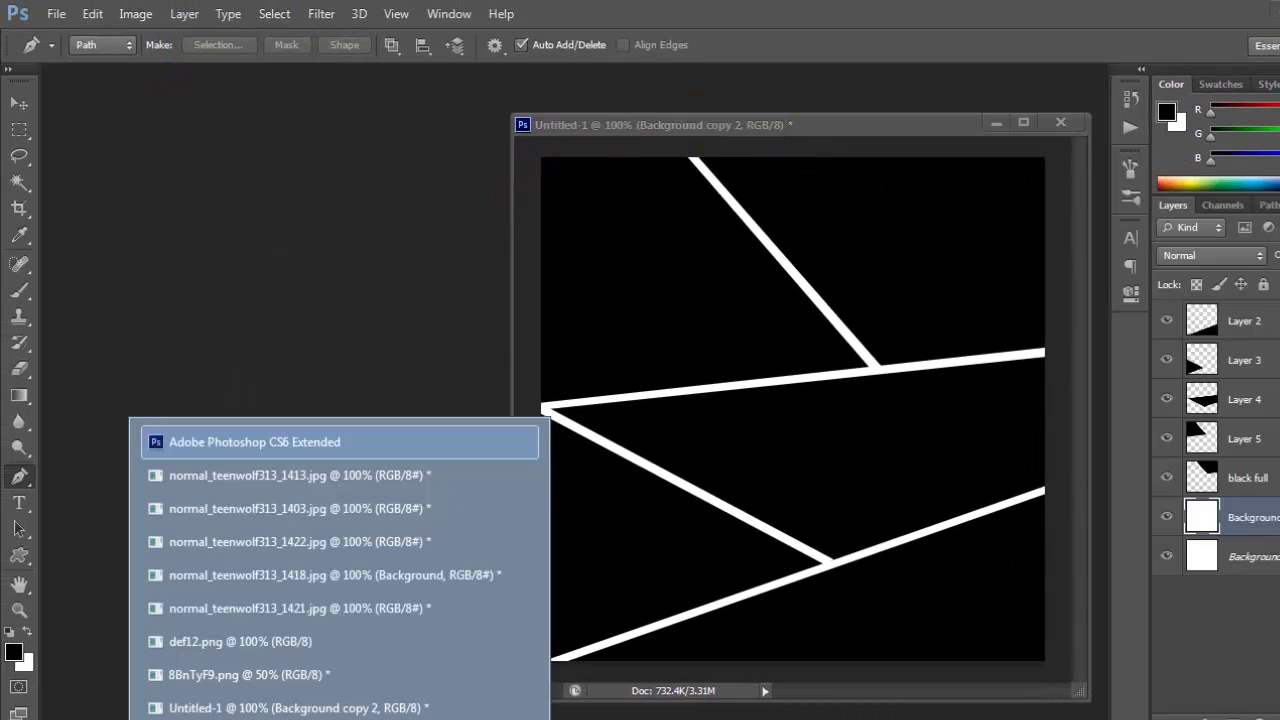
{"action": "left_click", "coordinate": [245, 609]}
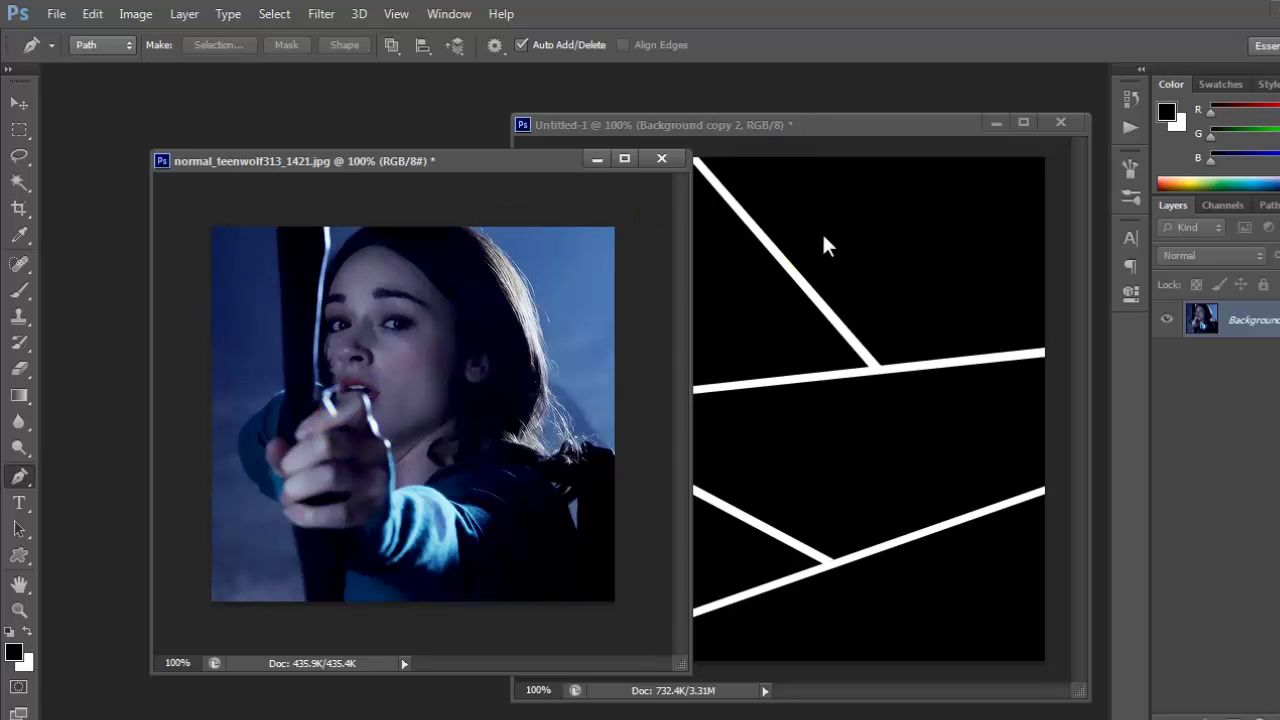
- With the Move tool active, dock the Untitled-1 collage as a tab and place the shrunken normal_teenwolf313_1421.jpg window beside the canvas
{"action": "left_click", "coordinate": [20, 104]}
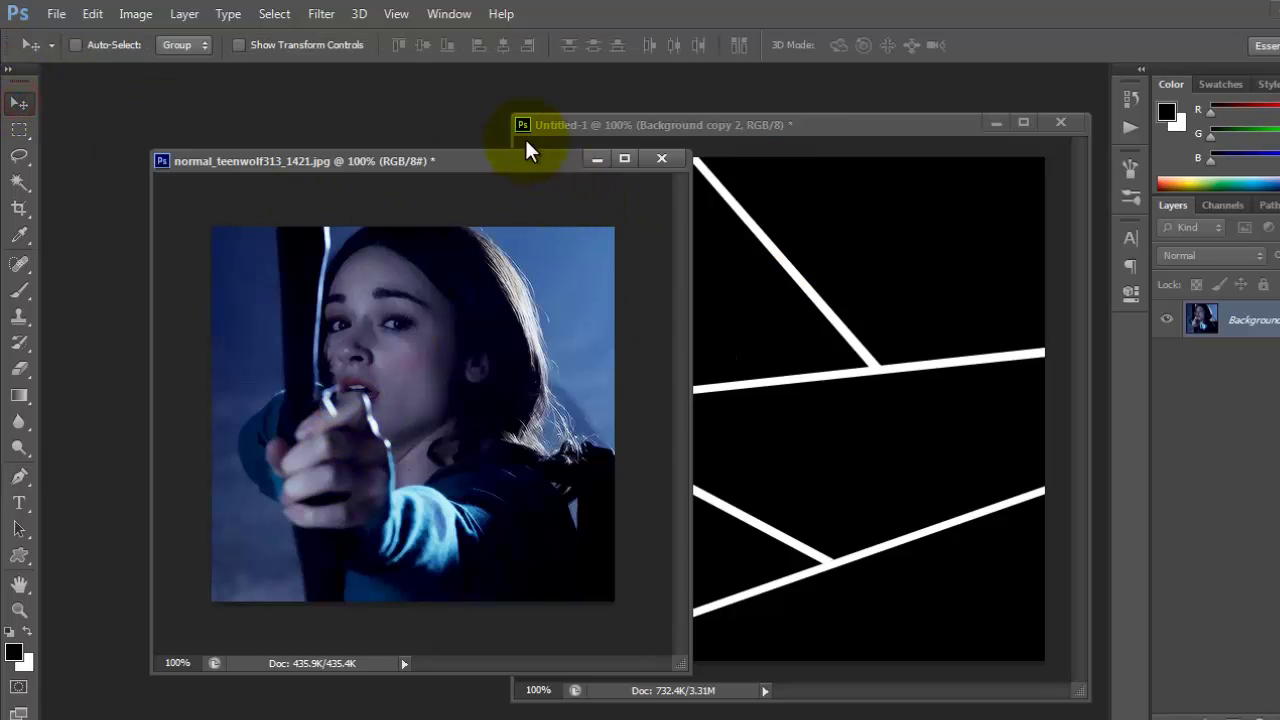
{"action": "left_click_drag", "start_coordinate": [667, 125], "coordinate": [445, 74]}
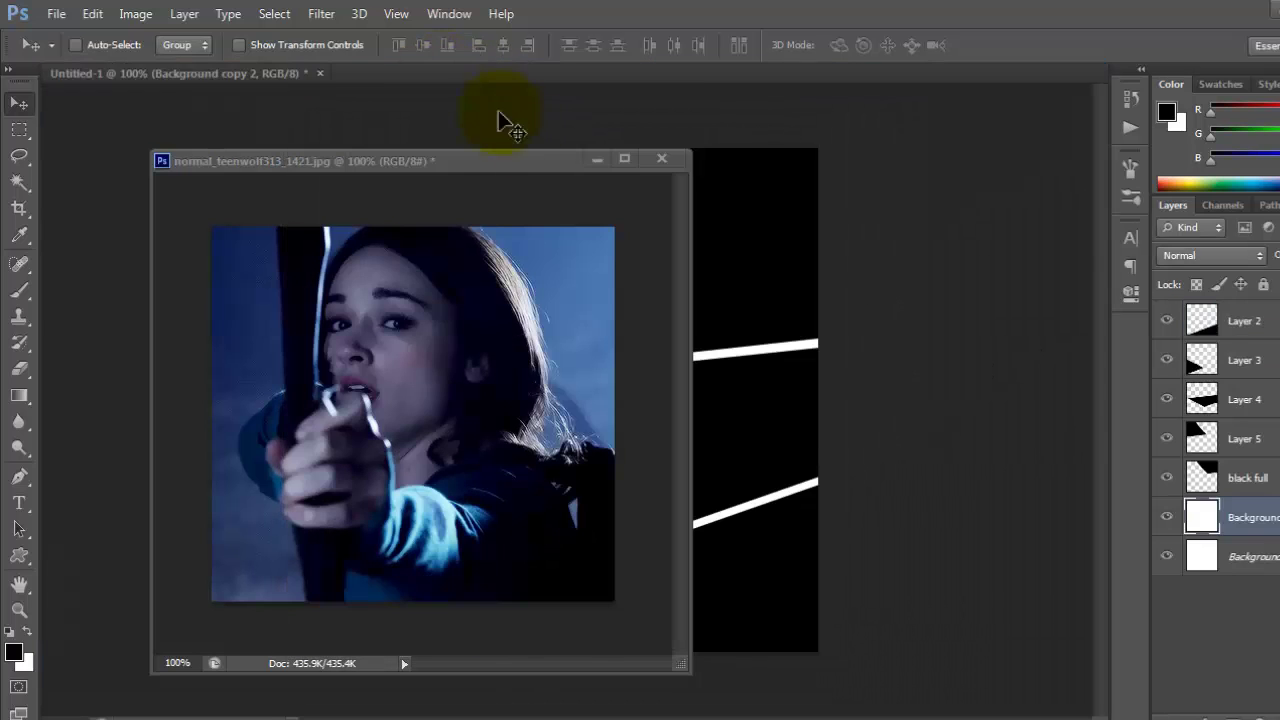
{"action": "left_click_drag", "start_coordinate": [510, 166], "coordinate": [480, 210]}
{"action": "left_click_drag", "start_coordinate": [355, 205], "coordinate": [833, 192]}
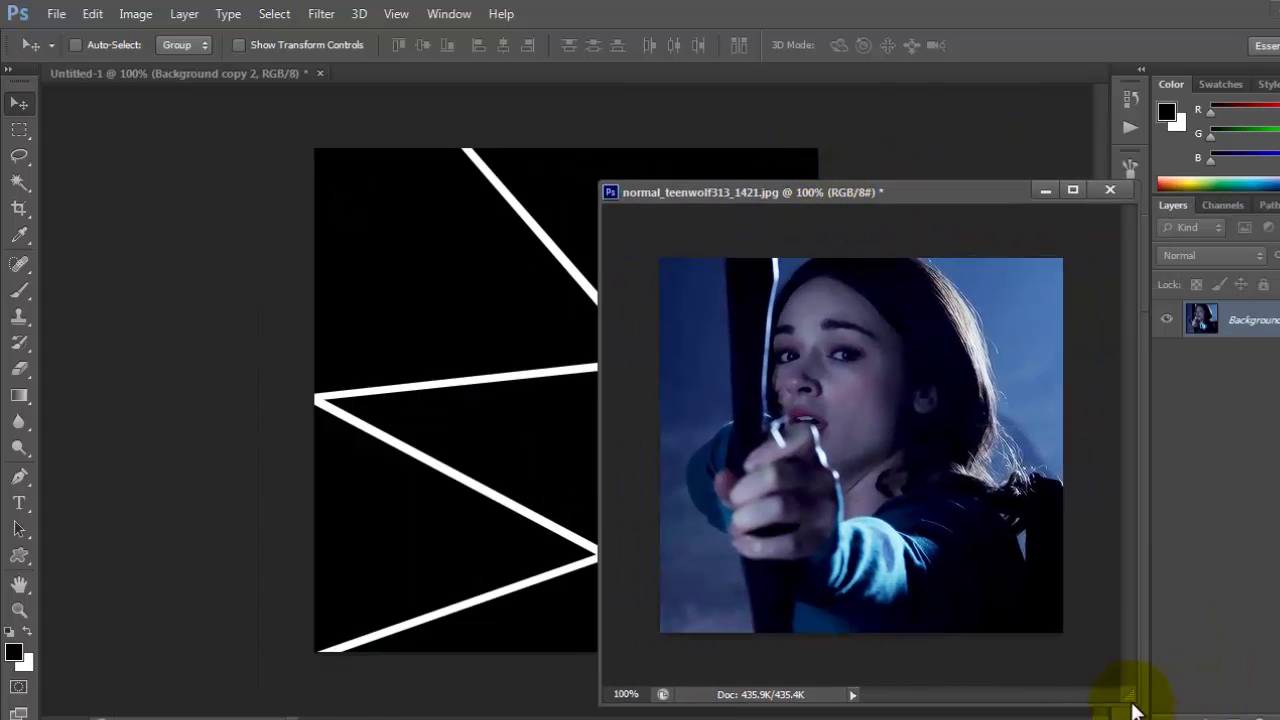
{"action": "left_click_drag", "start_coordinate": [1128, 694], "coordinate": [1040, 672]}
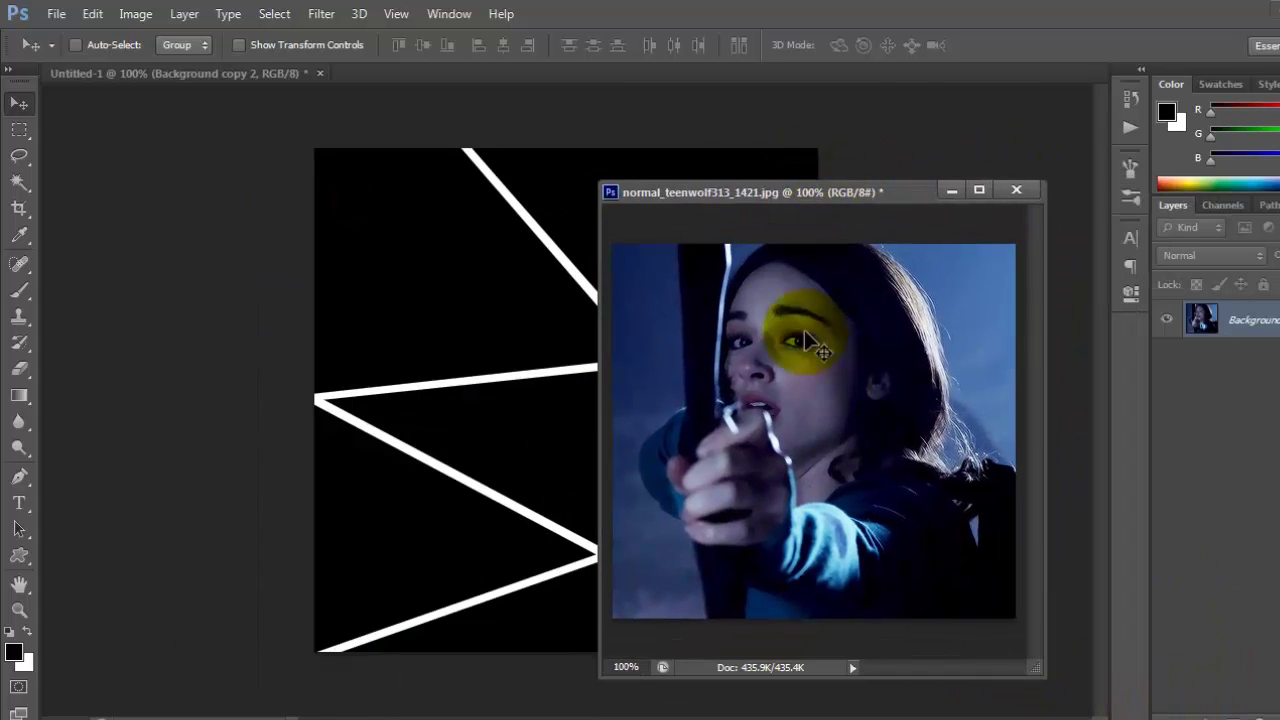
{"action": "left_click_drag", "start_coordinate": [753, 192], "coordinate": [969, 219]}
- Bring up the other photos: normal_teenwolf313_1413.jpg, normal_teenwolf313_1403.jpg, normal_teenwolf313_1422.jpg and normal_teenwolf313_1418.jpg
{"action": "mouse_move", "coordinate": [300, 716]}
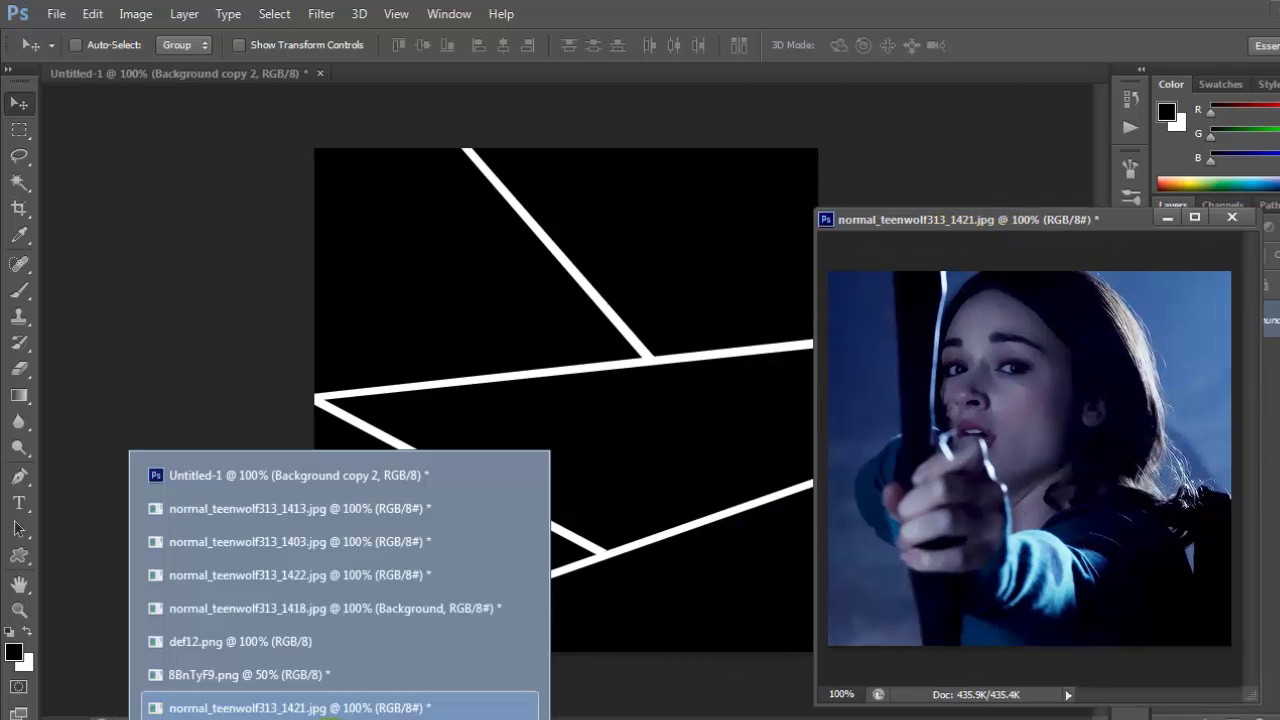
{"action": "left_click", "coordinate": [227, 510]}
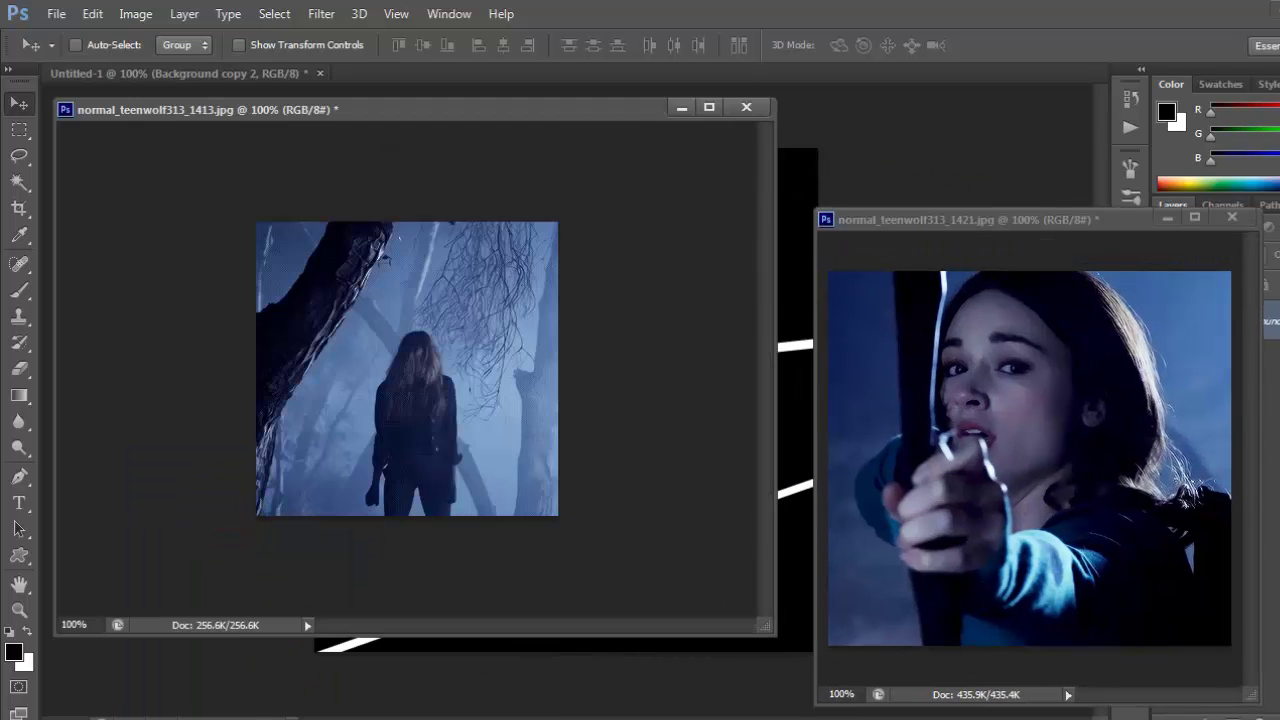
{"action": "left_click", "coordinate": [290, 549]}
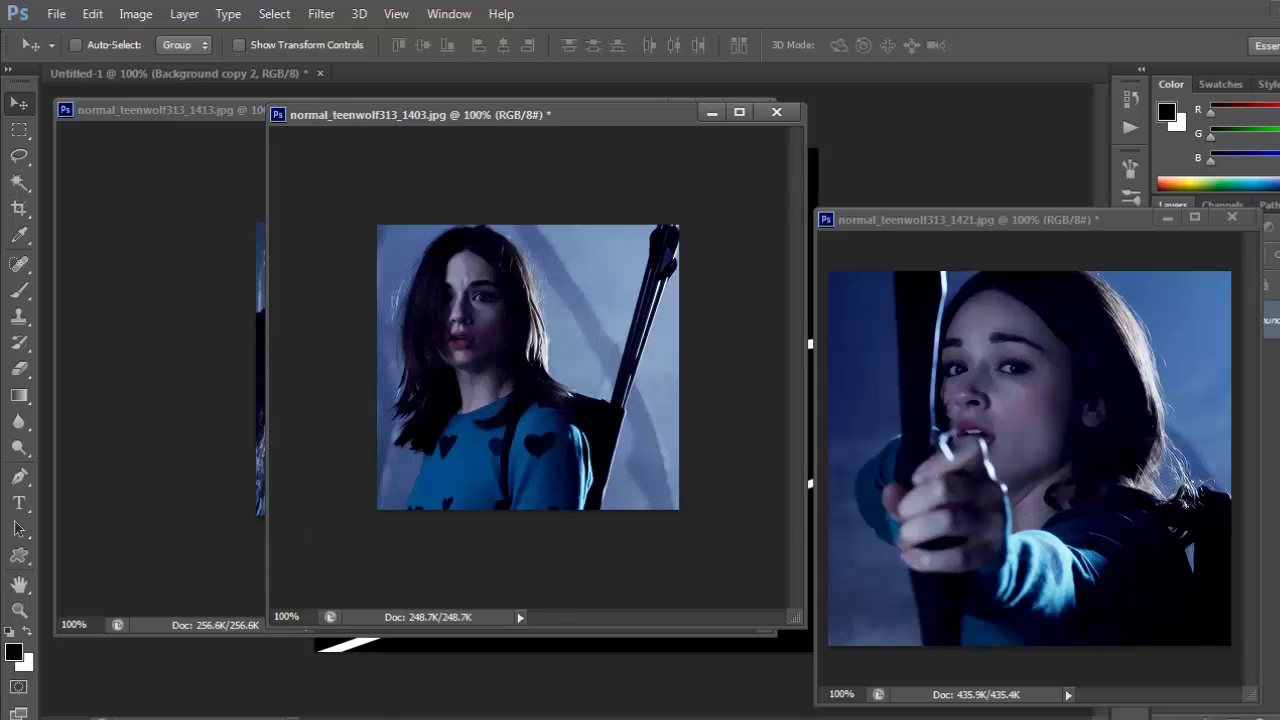
{"action": "left_click", "coordinate": [322, 580]}
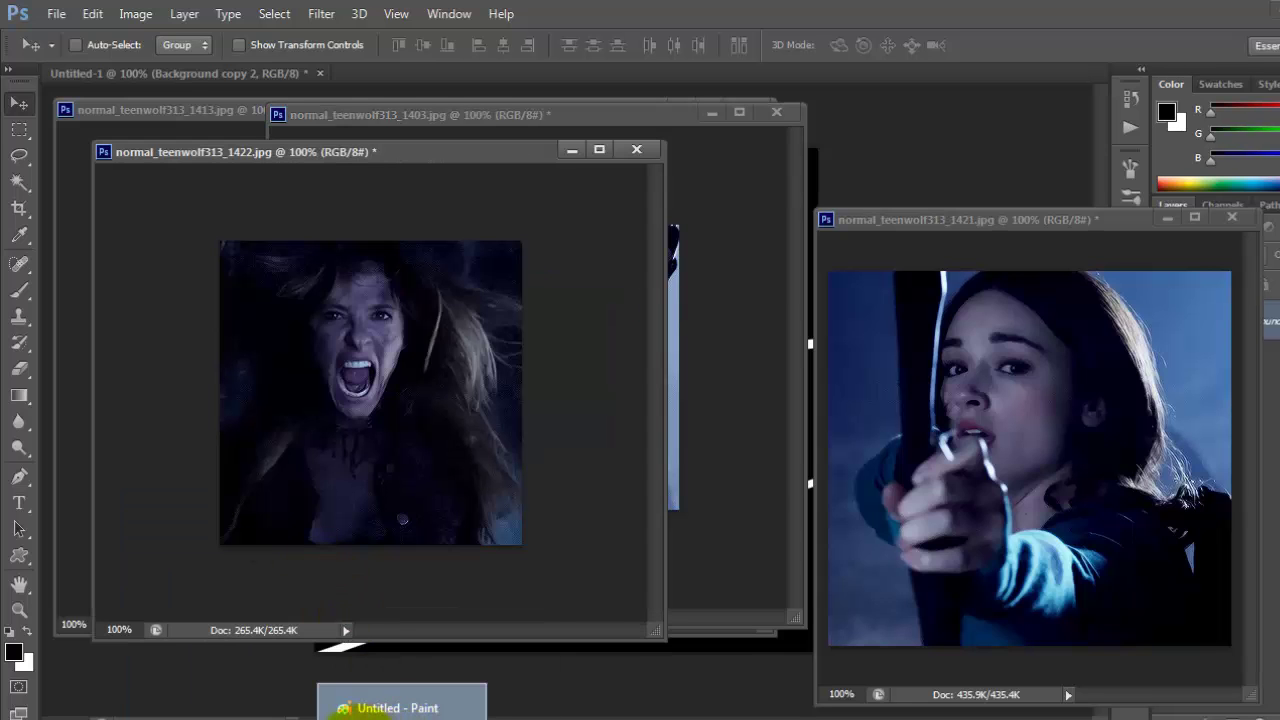
{"action": "mouse_move", "coordinate": [343, 712]}
{"action": "left_click", "coordinate": [347, 606]}
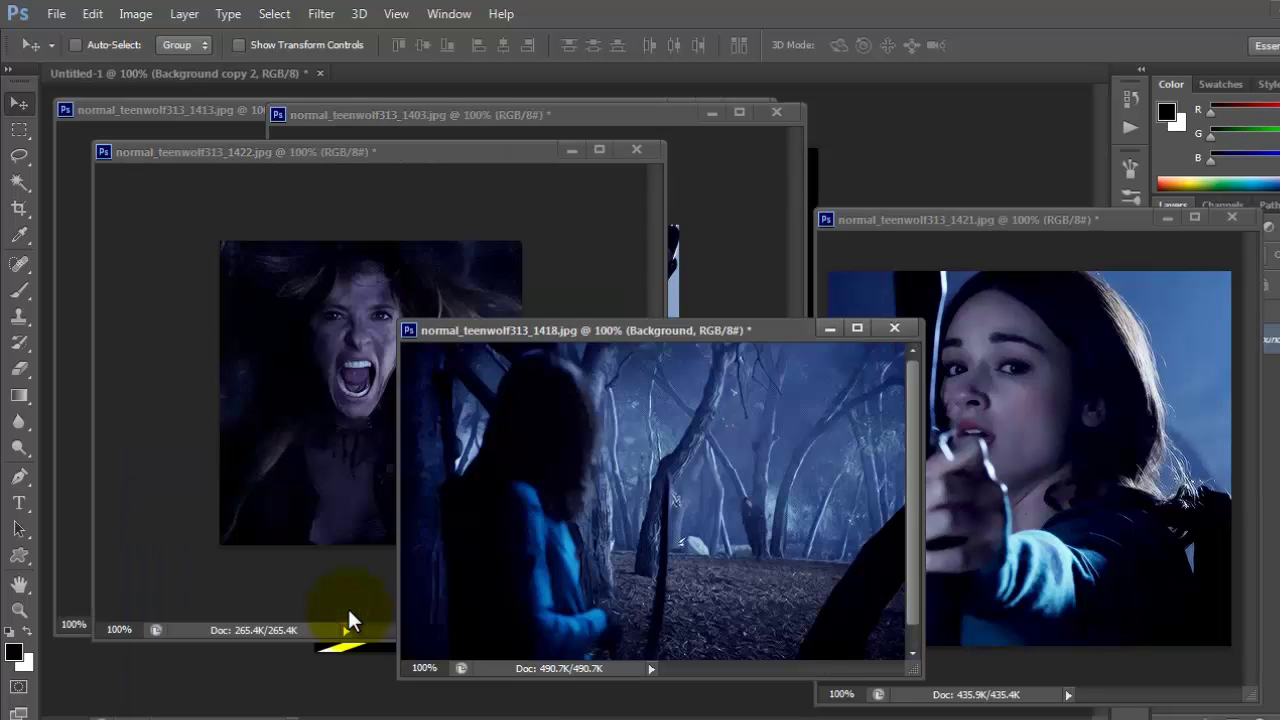
- Minimize the 1421, 1422, 1403 and 1413 photo windows, keeping only normal_teenwolf313_1418.jpg open over the collage
{"action": "left_click", "coordinate": [1166, 217]}
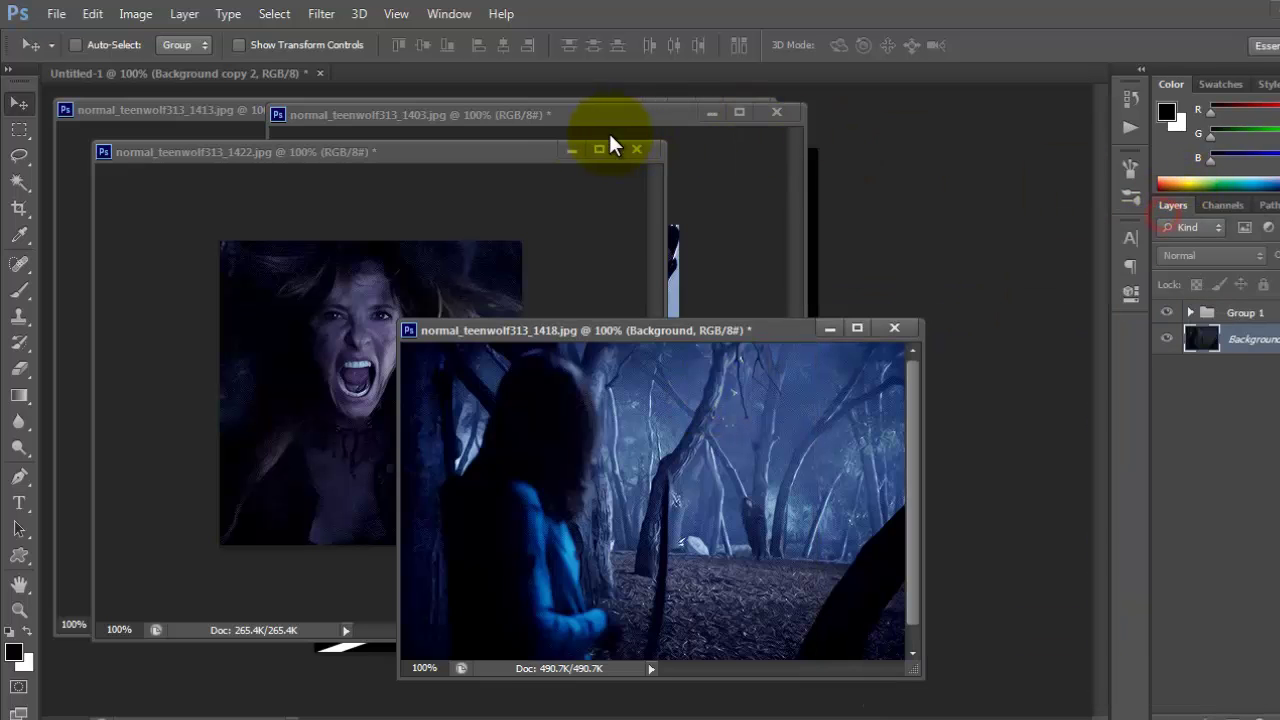
{"action": "left_click", "coordinate": [573, 149]}
{"action": "left_click", "coordinate": [710, 112]}
{"action": "left_click", "coordinate": [677, 107]}
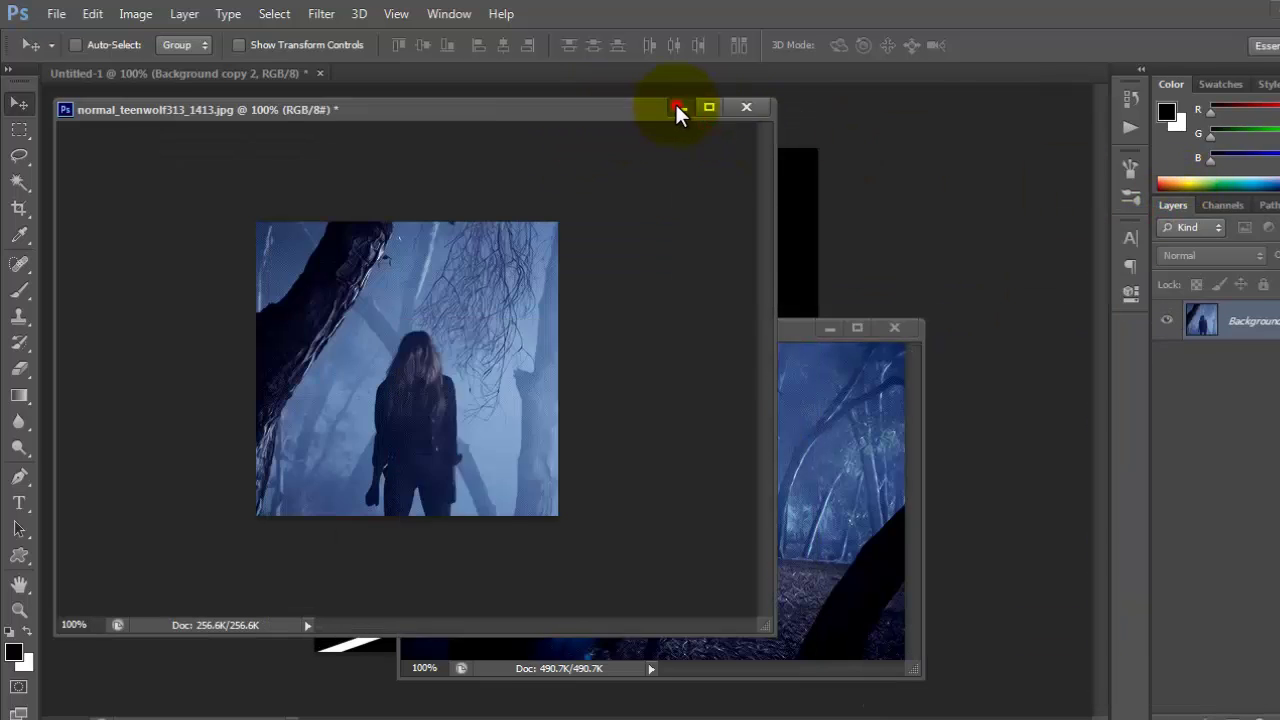
- Copy the forest photo from normal_teenwolf313_1418.jpg into the collage as a layer directly above Background copy 2
{"action": "left_click", "coordinate": [597, 333]}
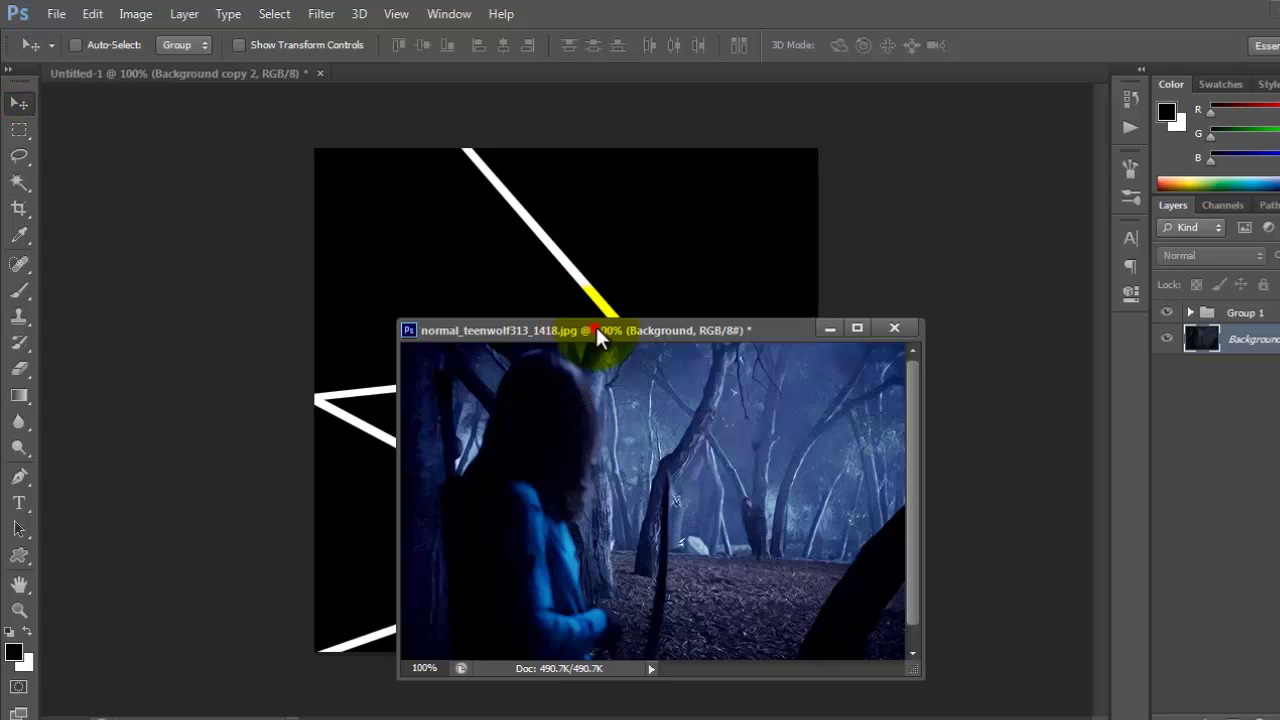
{"action": "left_click_drag", "start_coordinate": [597, 333], "coordinate": [719, 174]}
{"action": "left_click_drag", "start_coordinate": [817, 333], "coordinate": [640, 270]}
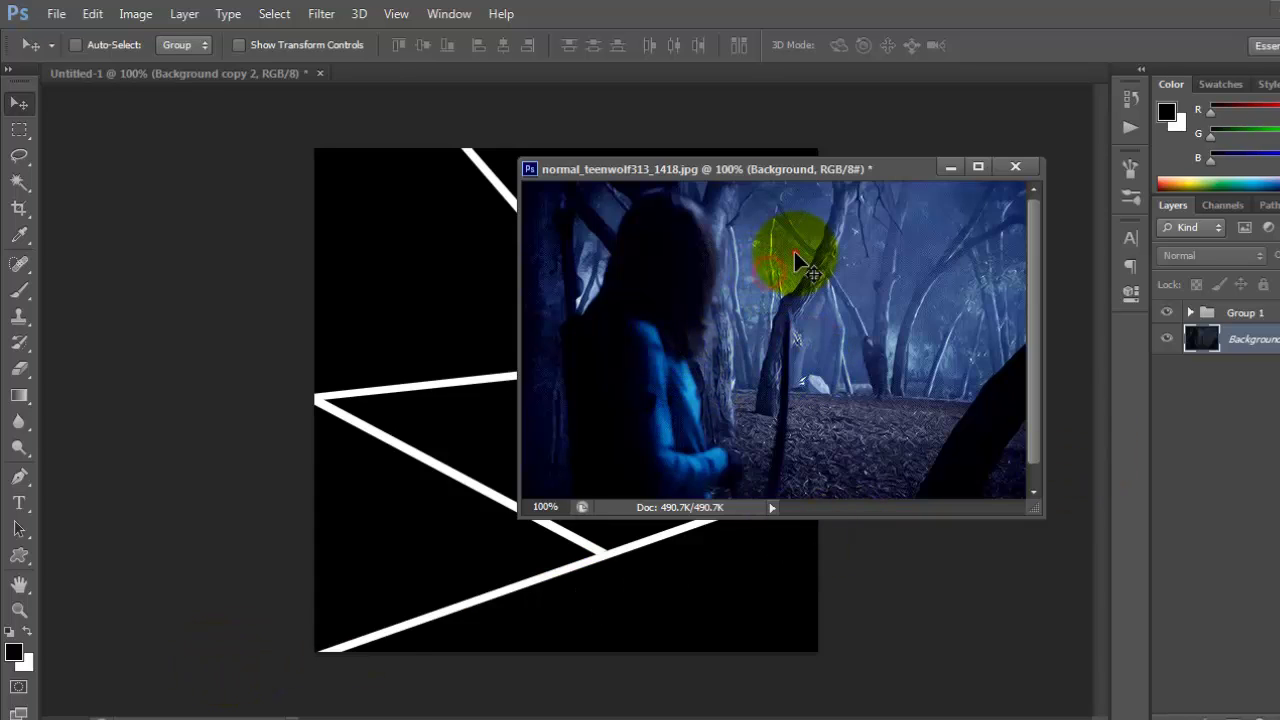
{"action": "left_click_drag", "start_coordinate": [795, 253], "coordinate": [443, 306]}
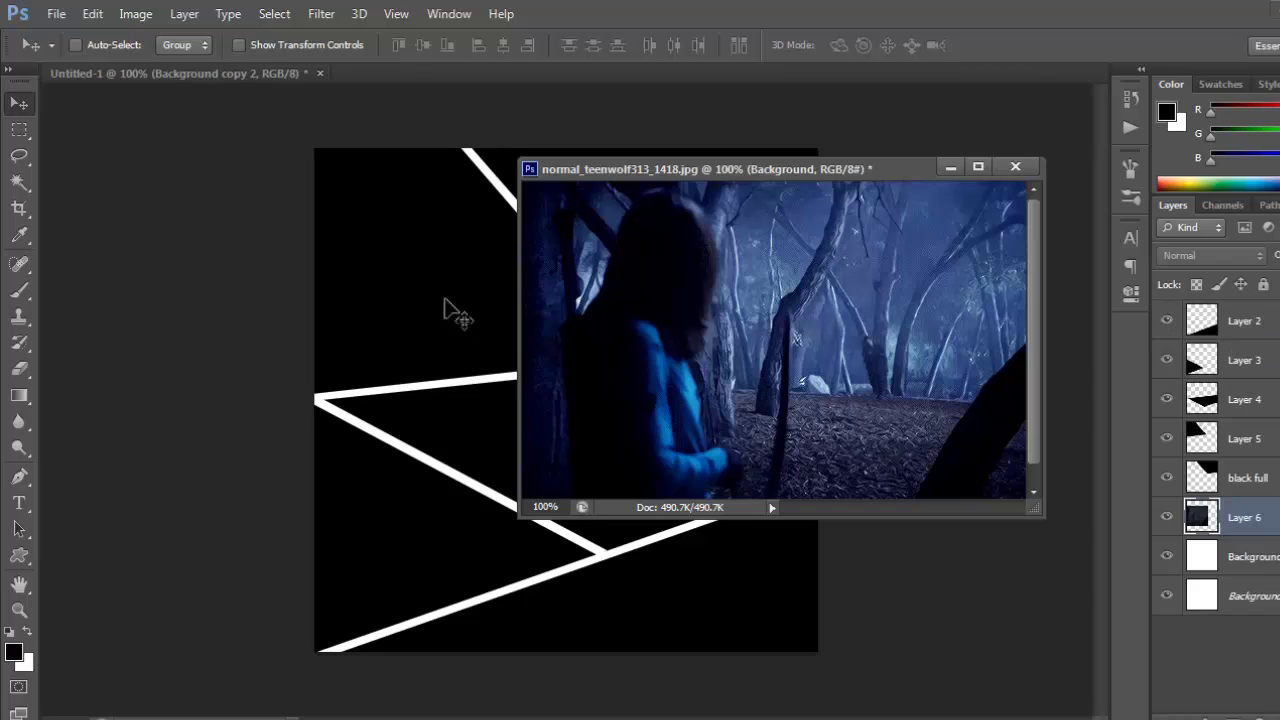
- Reorder the layers so Layer 2 sits directly below the Layer 6 photo, with Layer 3 and Layer 4 stacked directly above it
{"action": "mouse_move", "coordinate": [1265, 525]}
{"action": "left_mouse_down"}
{"action": "mouse_move", "coordinate": [1260, 315]}
{"action": "mouse_move", "coordinate": [1271, 505]}
{"action": "left_mouse_up"}
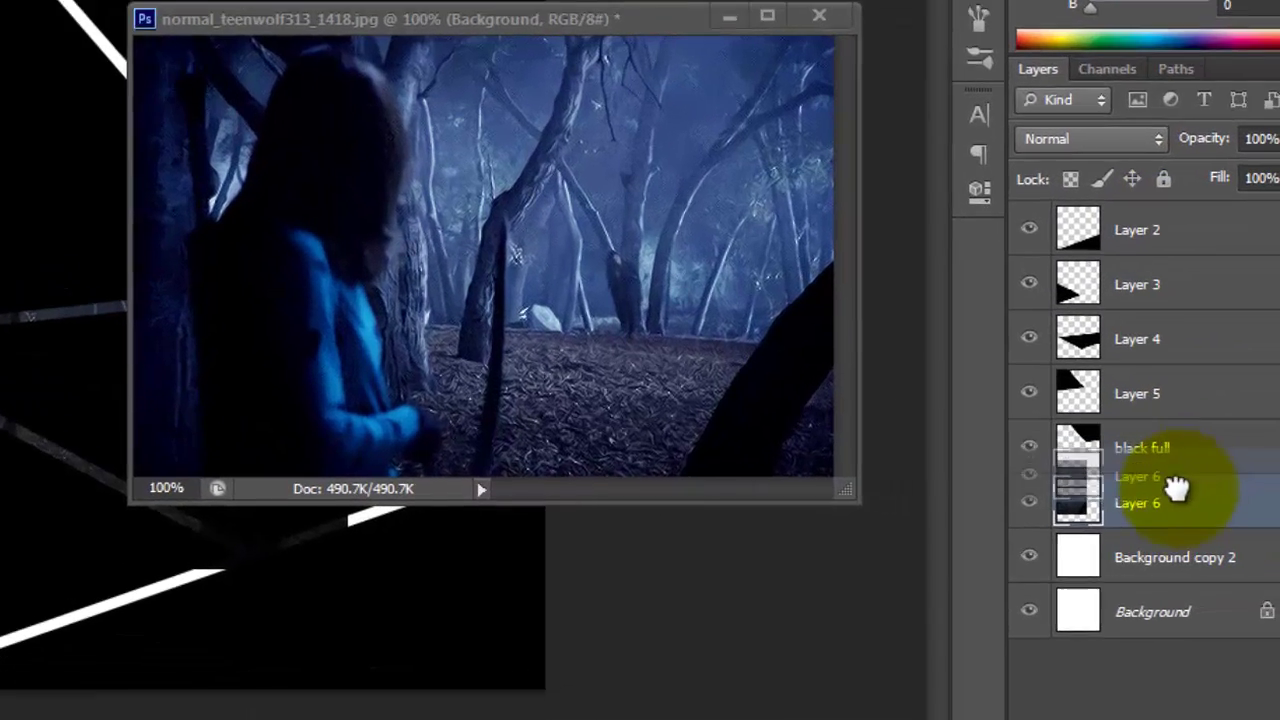
{"action": "left_click_drag", "start_coordinate": [1176, 488], "coordinate": [1176, 490]}
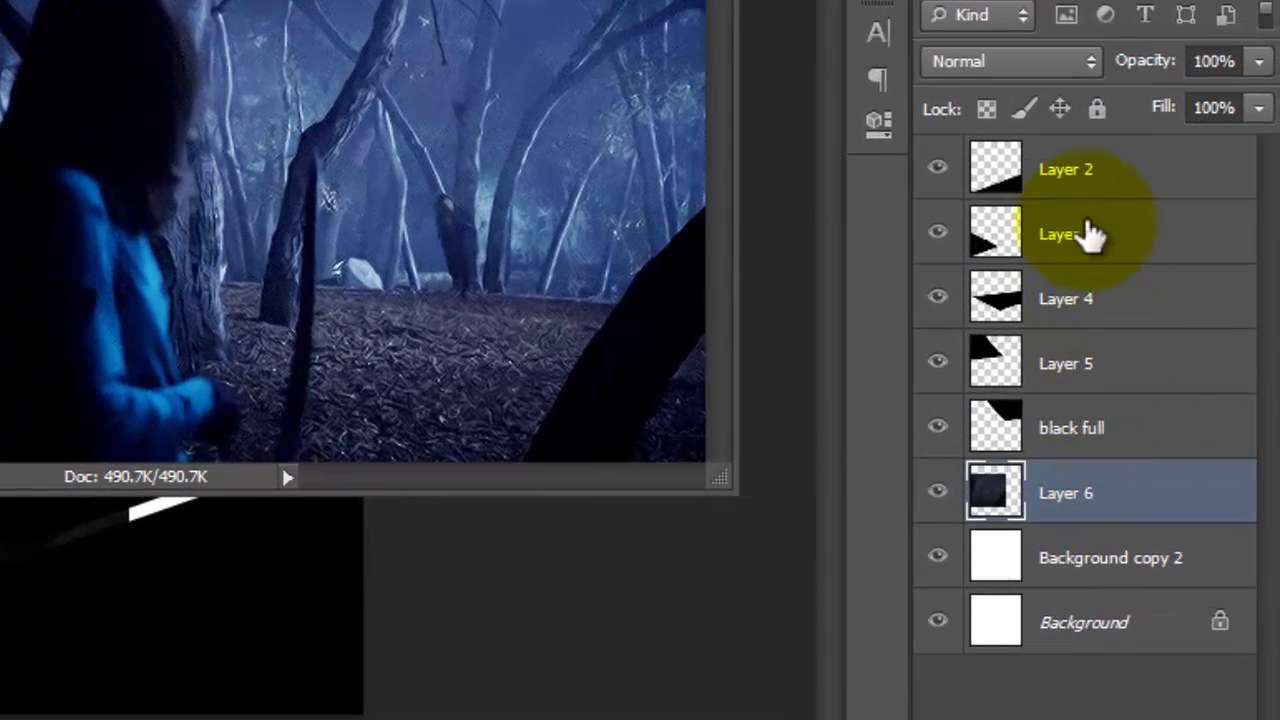
{"action": "left_click_drag", "start_coordinate": [1137, 229], "coordinate": [1076, 522]}
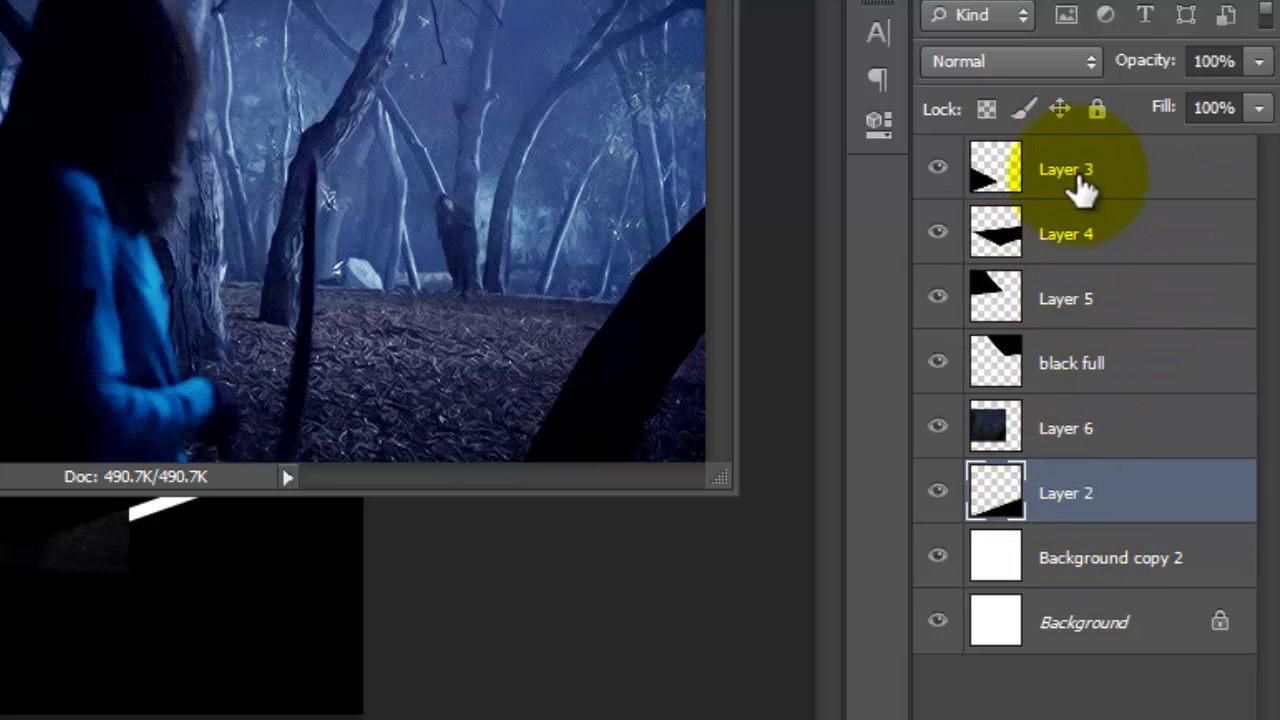
{"action": "left_click_drag", "start_coordinate": [1077, 168], "coordinate": [1092, 386]}
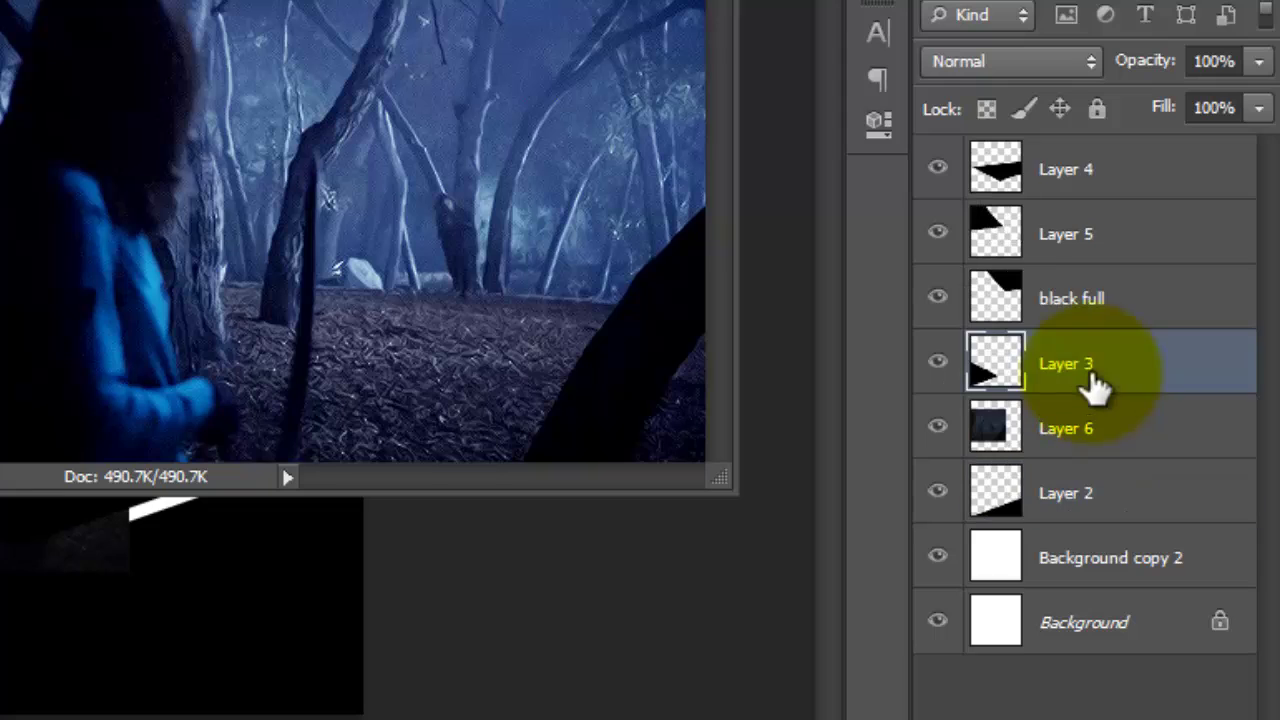
{"action": "left_click_drag", "start_coordinate": [1060, 176], "coordinate": [1074, 343]}
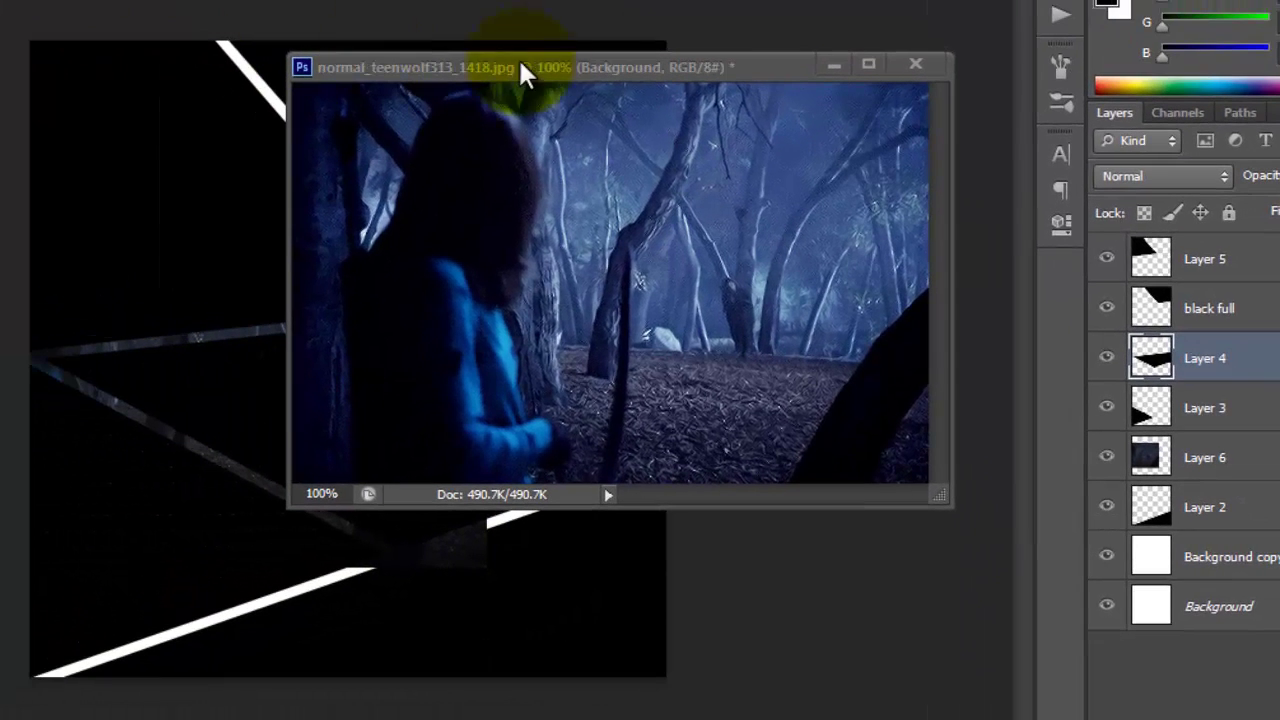
{"action": "mouse_move", "coordinate": [1195, 258]}
{"action": "left_mouse_down"}
{"action": "mouse_move", "coordinate": [1220, 266]}
{"action": "mouse_move", "coordinate": [1214, 320]}
{"action": "mouse_move", "coordinate": [1203, 262]}
{"action": "left_mouse_up"}
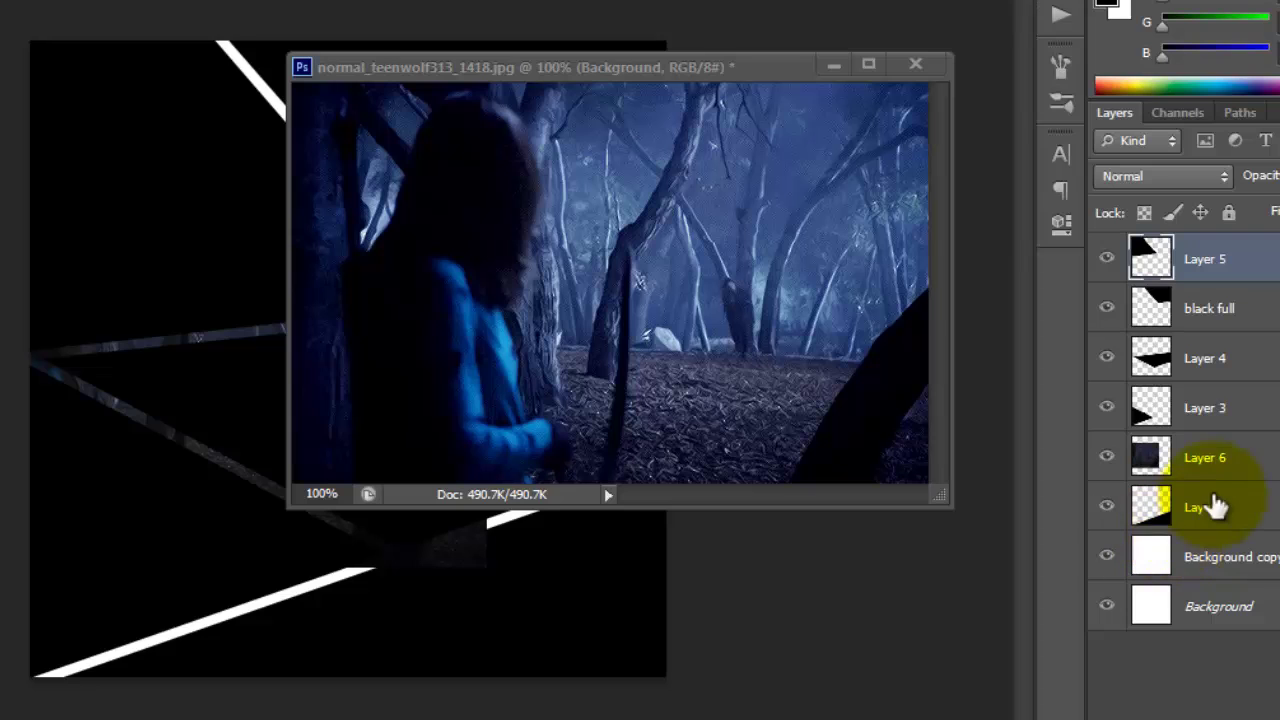
- Close normal_teenwolf313_1418.jpg without saving its changes and select Layer 6 in the collage
{"action": "left_click", "coordinate": [1217, 460]}
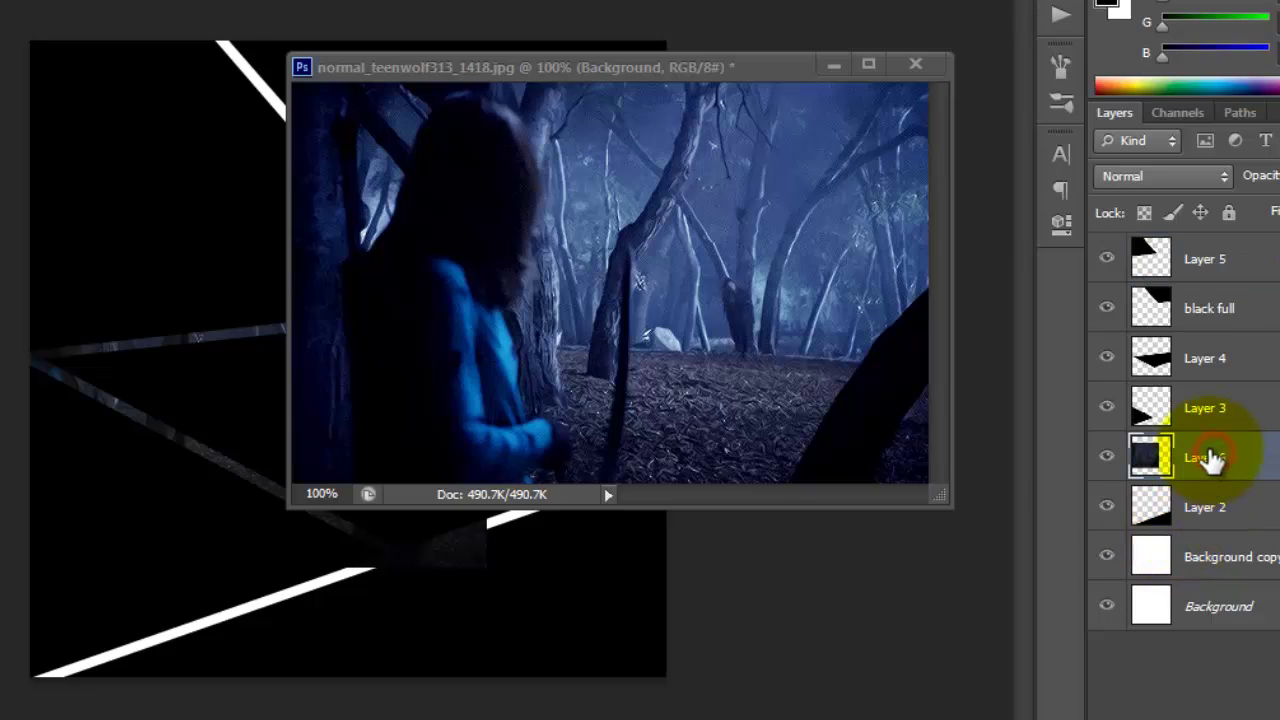
{"action": "left_click", "coordinate": [928, 66]}
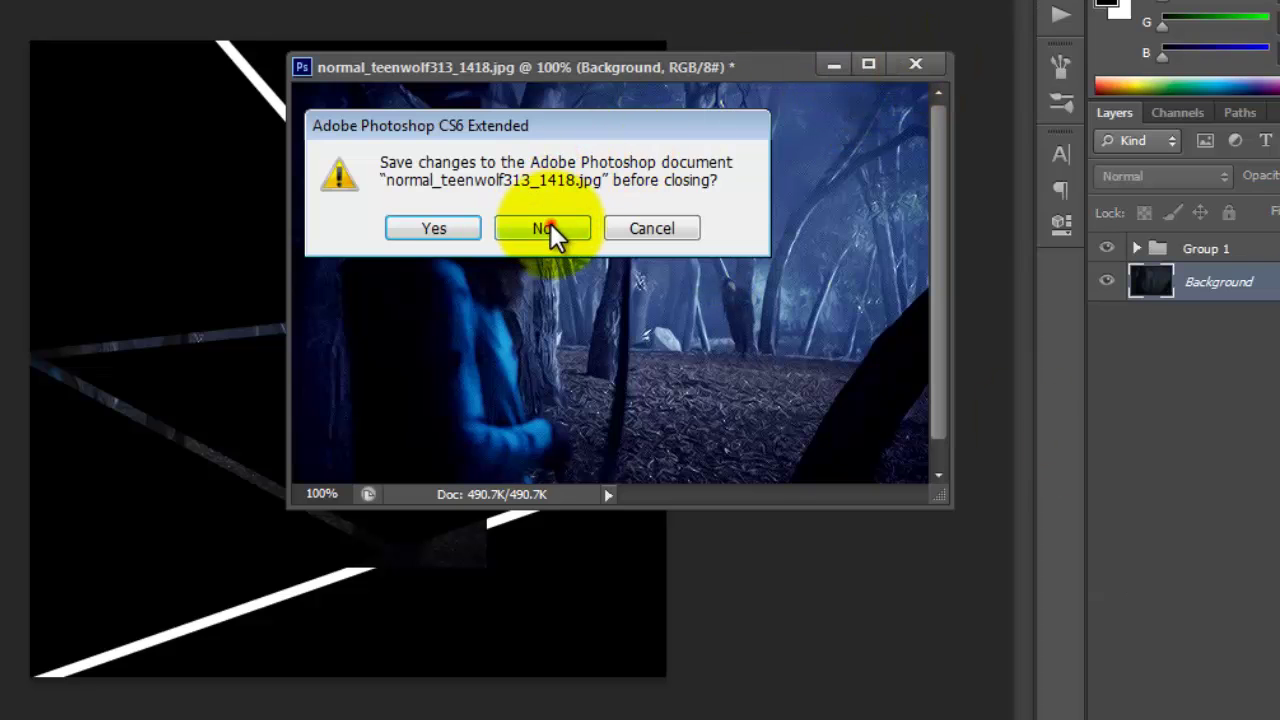
{"action": "left_click", "coordinate": [550, 231]}
{"action": "left_click", "coordinate": [1228, 470]}
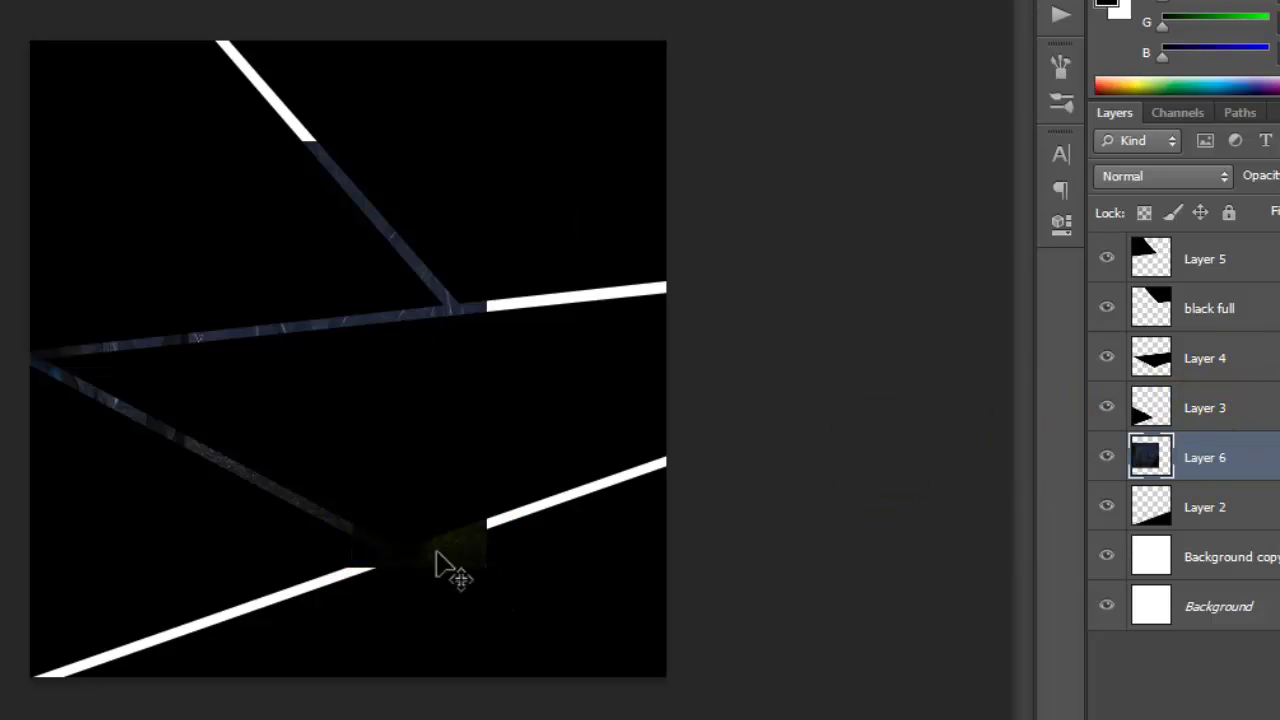
- Move the Layer 6 forest photo over the lower-right piece, rotate it slightly counterclockwise and enlarge it to cover that piece
{"action": "left_click_drag", "start_coordinate": [434, 551], "coordinate": [645, 719]}
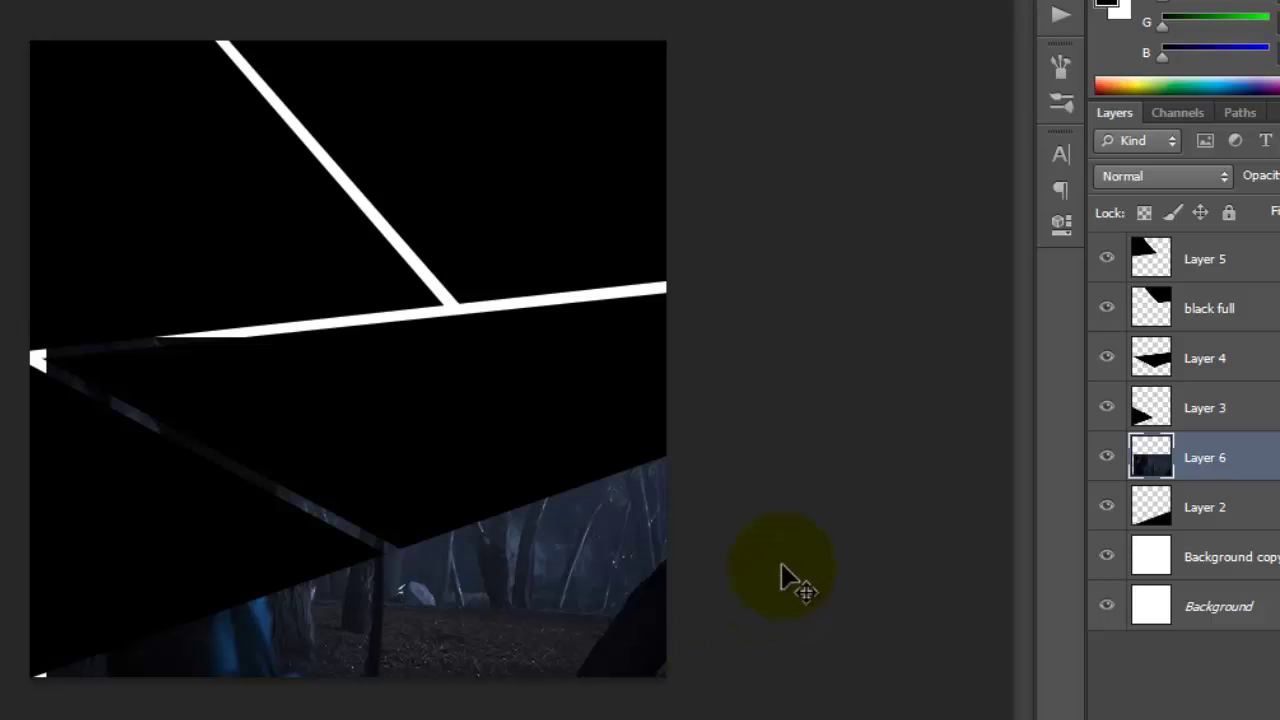
{"action": "key", "text": "ctrl+t"}
{"action": "left_click_drag", "start_coordinate": [752, 598], "coordinate": [752, 550]}
{"action": "left_click_drag", "start_coordinate": [591, 609], "coordinate": [550, 655]}
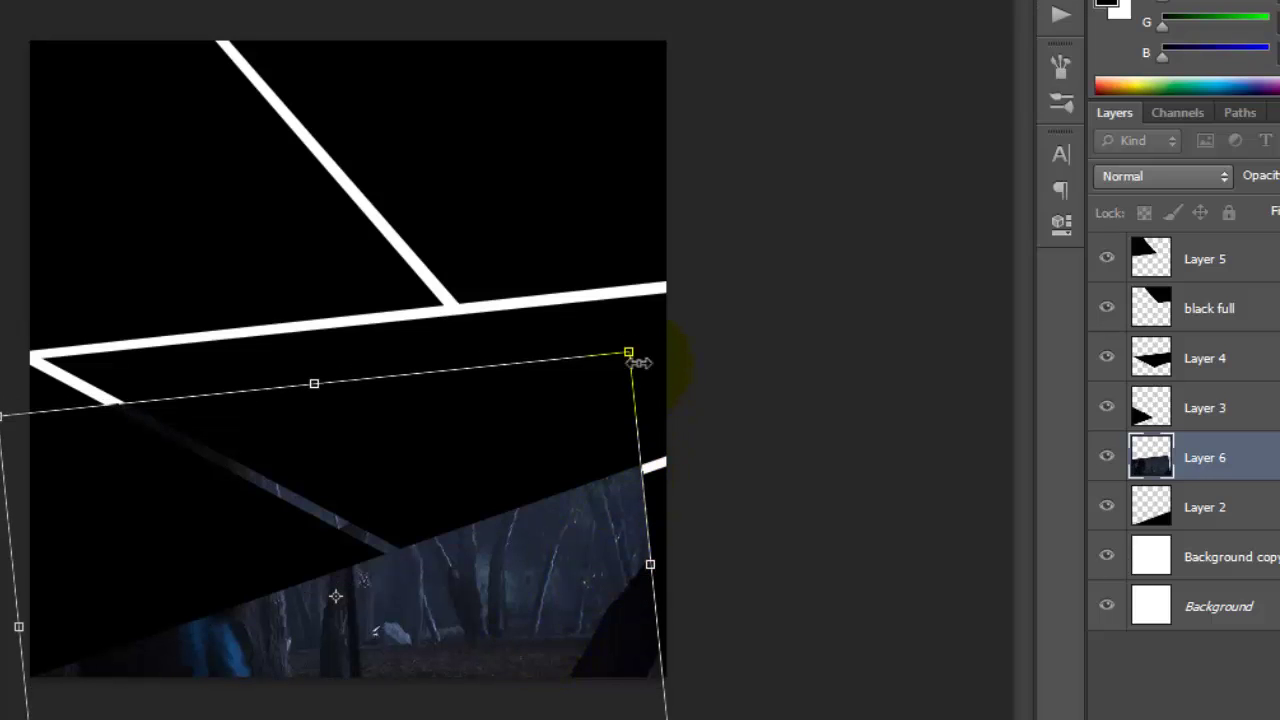
{"action": "left_click_drag", "start_coordinate": [628, 352], "coordinate": [681, 350]}
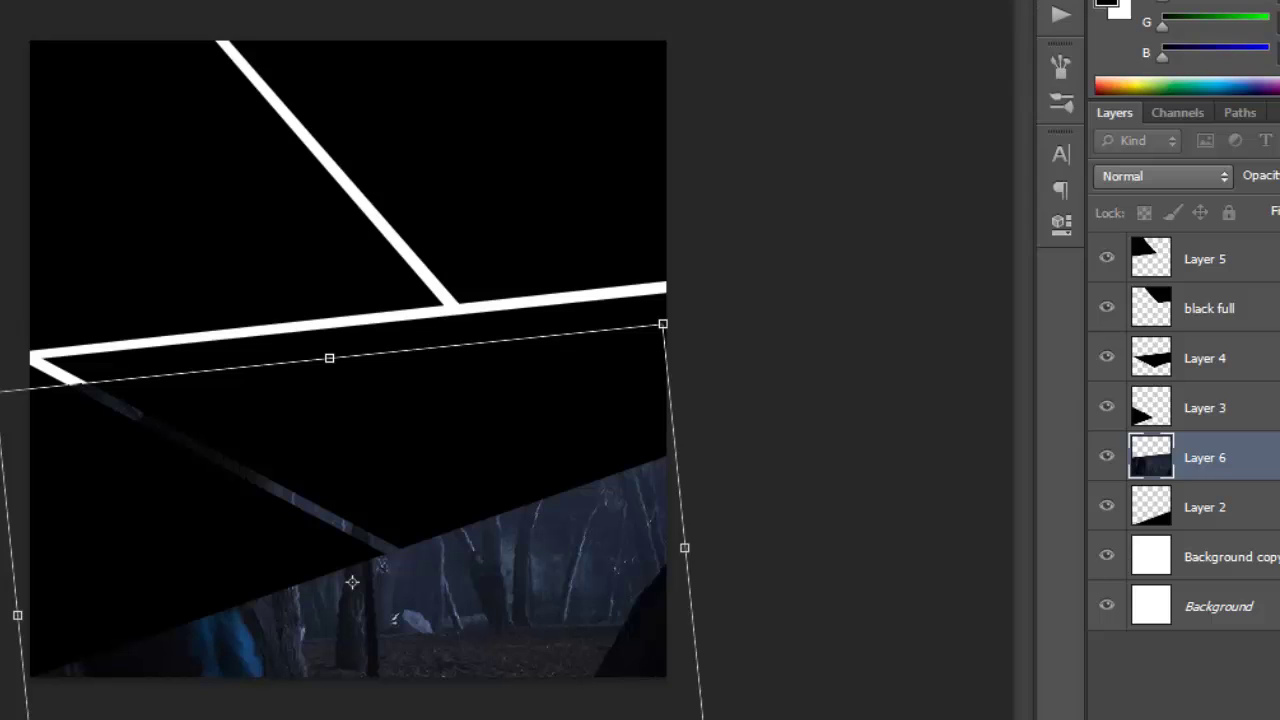
{"action": "key", "text": "Return"}
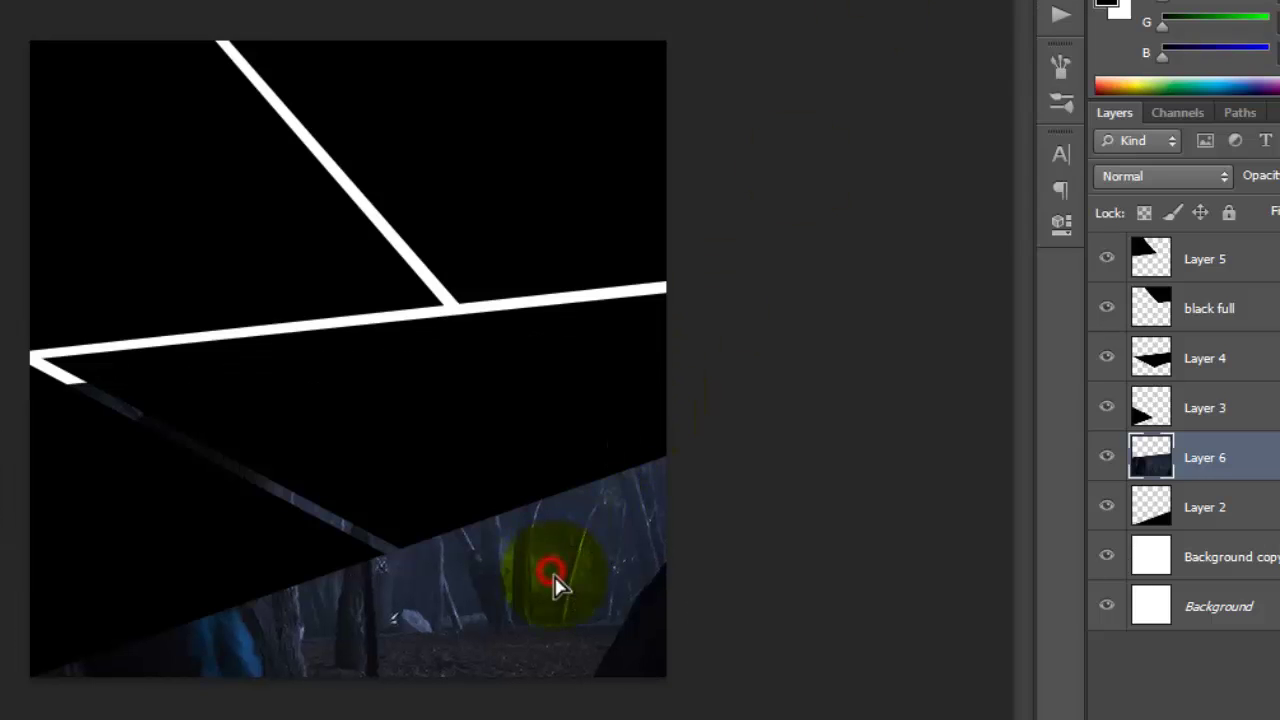
{"action": "left_click_drag", "start_coordinate": [555, 585], "coordinate": [561, 606]}
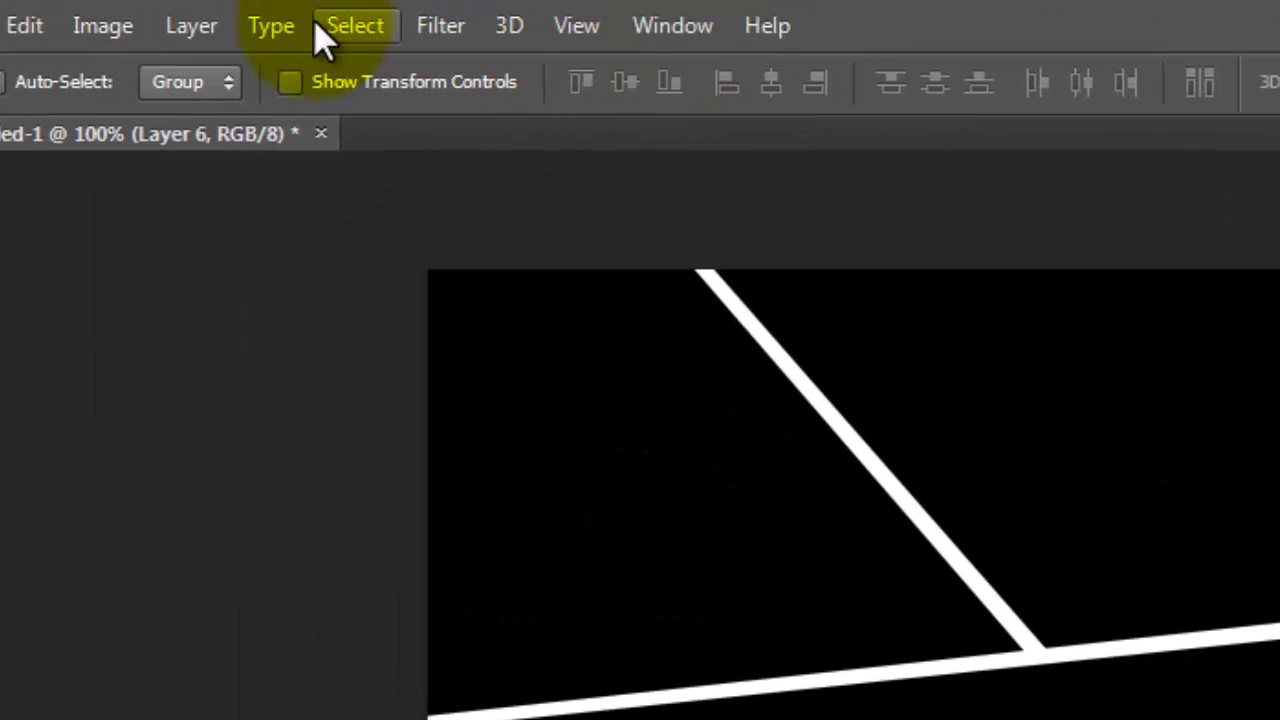
- Clip Layer 6 to Layer 2 with a clipping mask and fine-tune the forest photo's position inside the piece
{"action": "left_click", "coordinate": [220, 30]}
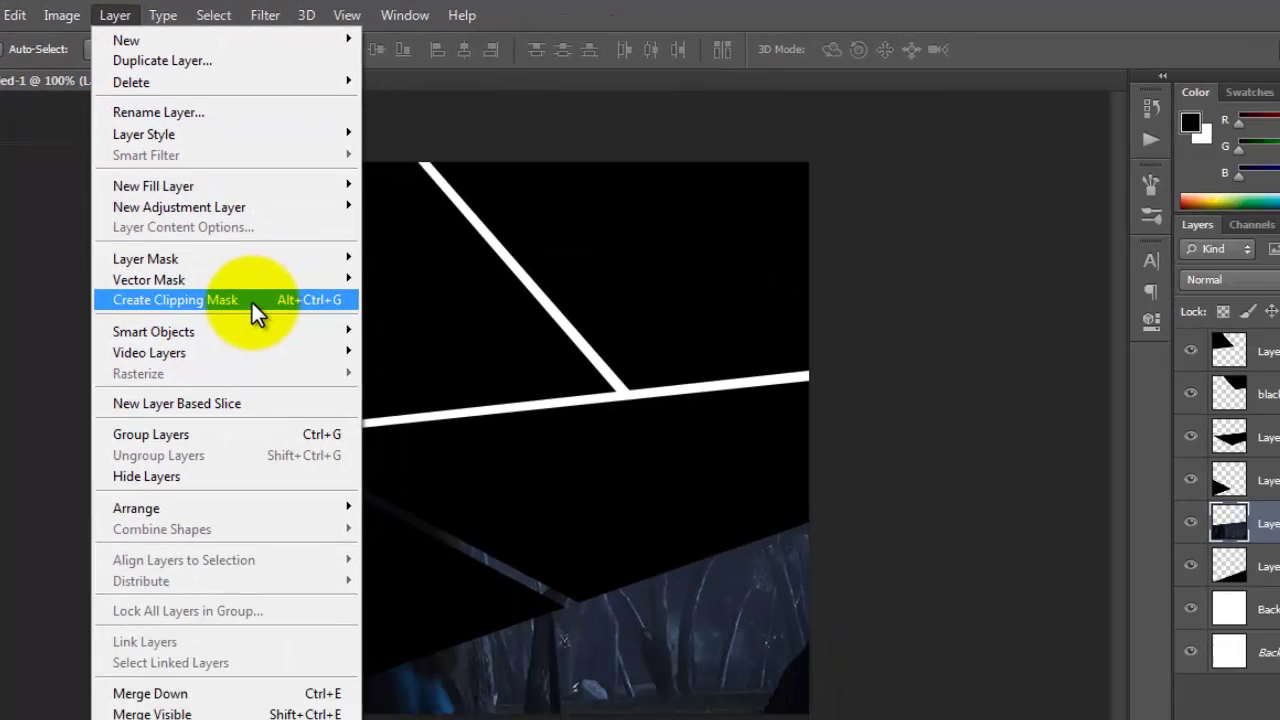
{"action": "left_click", "coordinate": [344, 410]}
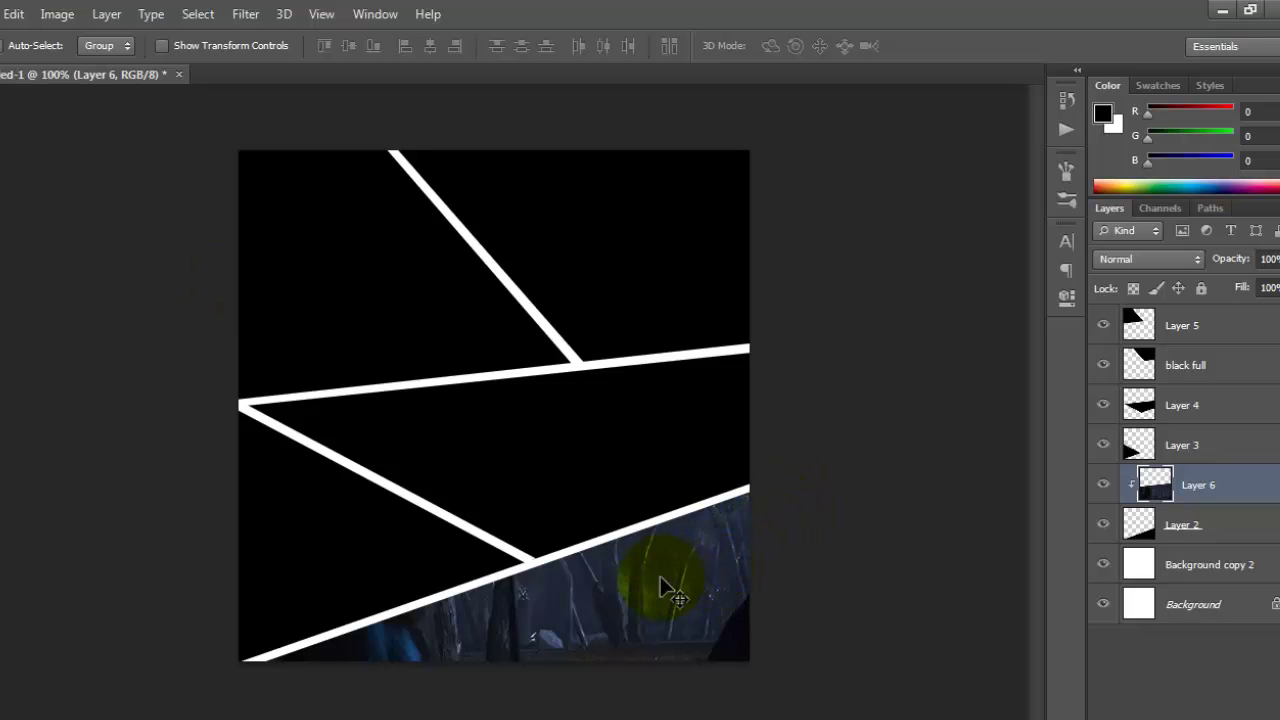
{"action": "mouse_move", "coordinate": [660, 576]}
{"action": "left_mouse_down"}
{"action": "mouse_move", "coordinate": [668, 560]}
{"action": "mouse_move", "coordinate": [658, 568]}
{"action": "mouse_move", "coordinate": [693, 585]}
{"action": "mouse_move", "coordinate": [645, 591]}
{"action": "mouse_move", "coordinate": [658, 581]}
{"action": "left_mouse_up"}
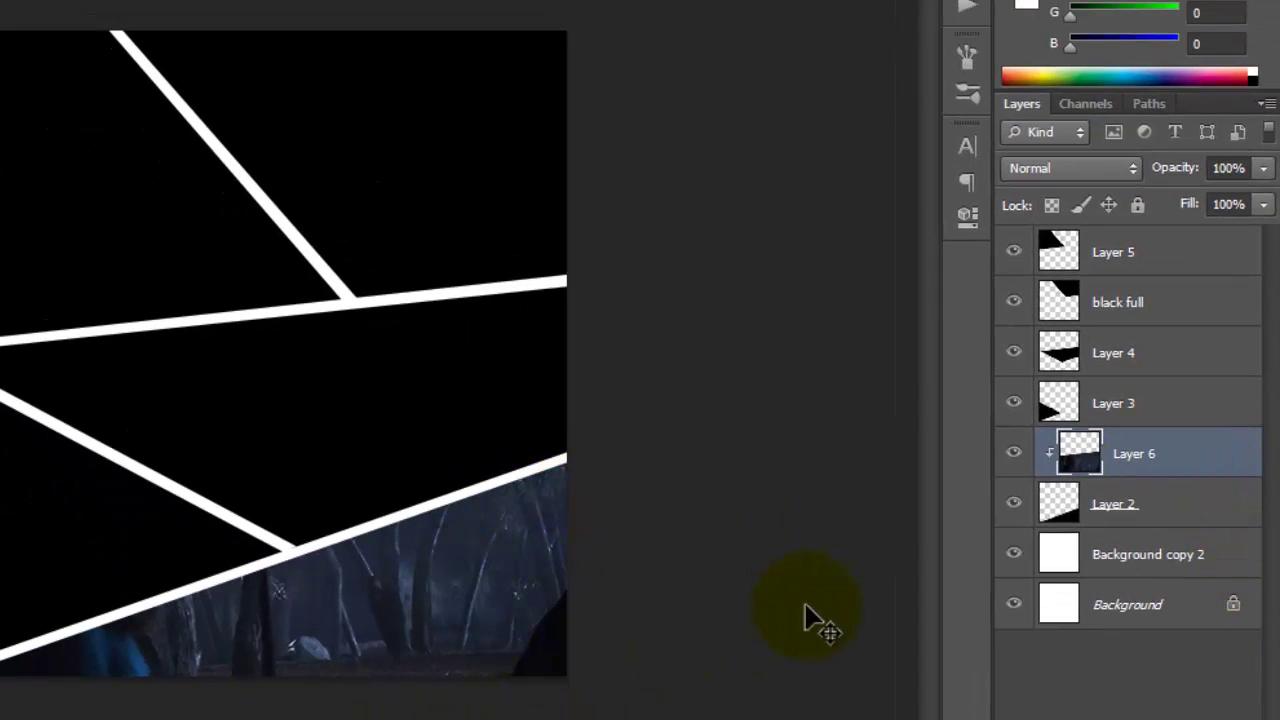
- Copy the photo from normal_teenwolf313_1413.jpg into the collage as a new layer, then close that file without saving
{"action": "left_click", "coordinate": [108, 332]}
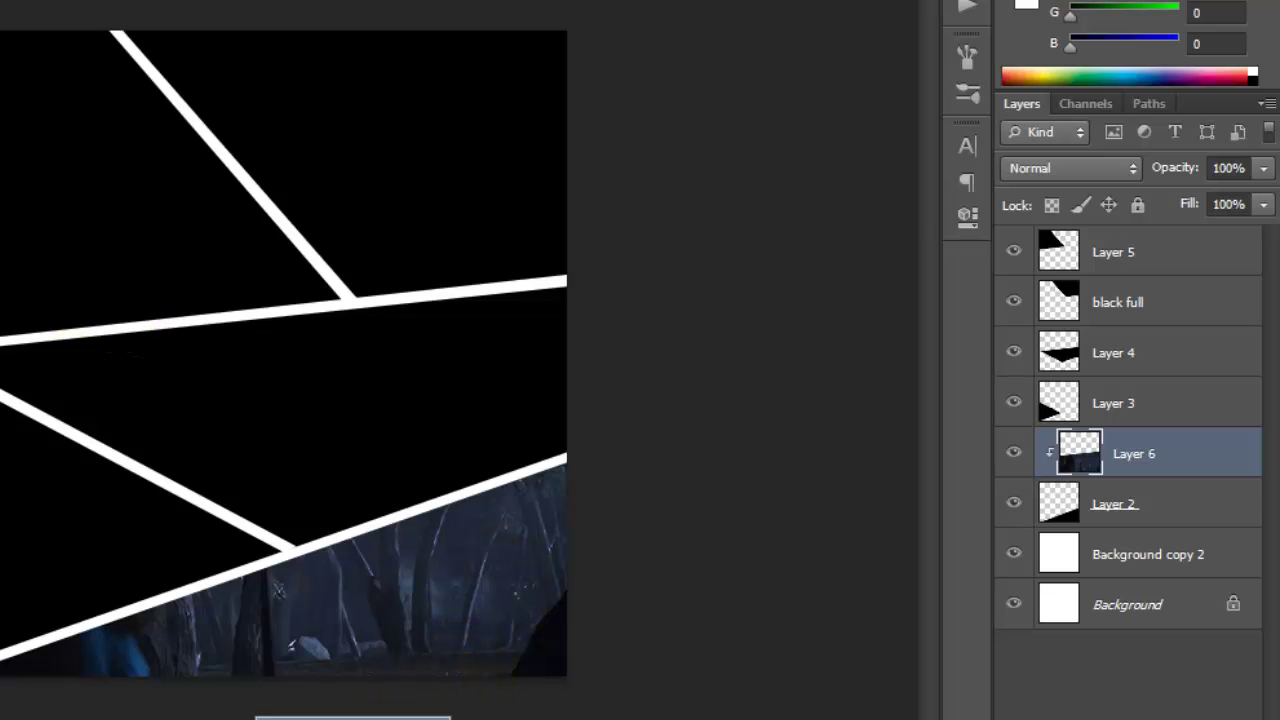
{"action": "left_click", "coordinate": [297, 355]}
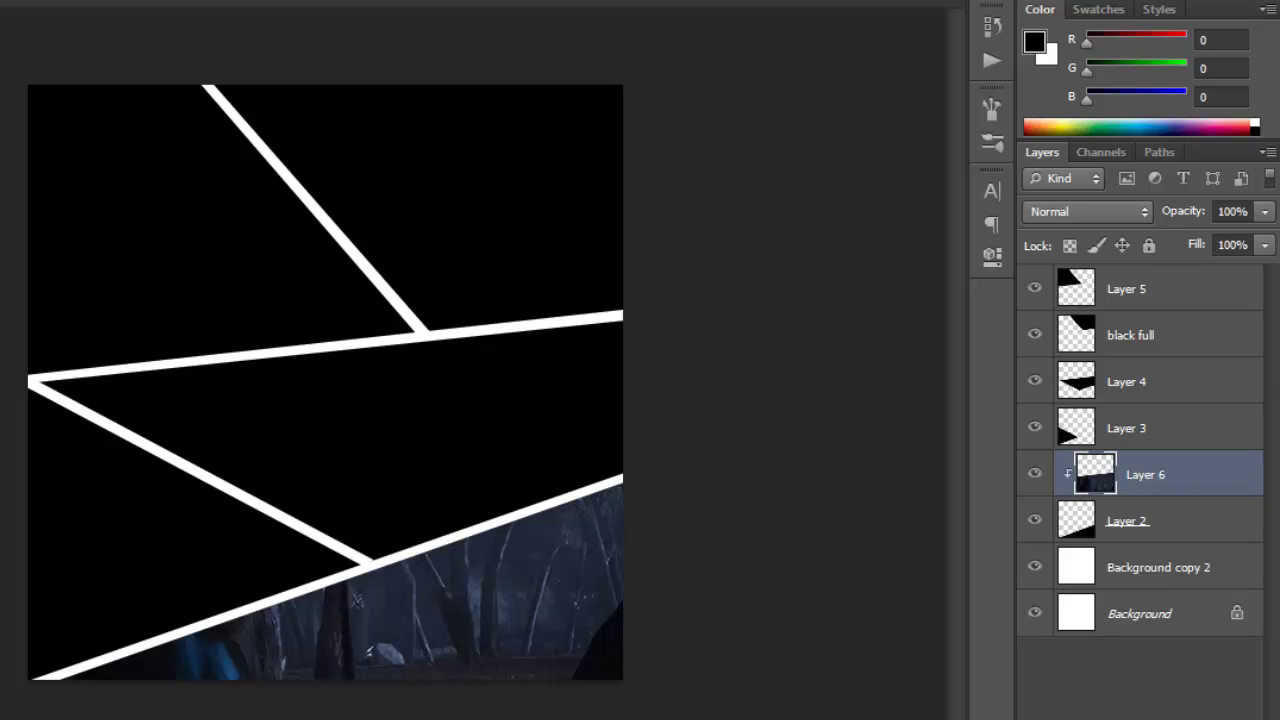
{"action": "left_click", "coordinate": [20, 552]}
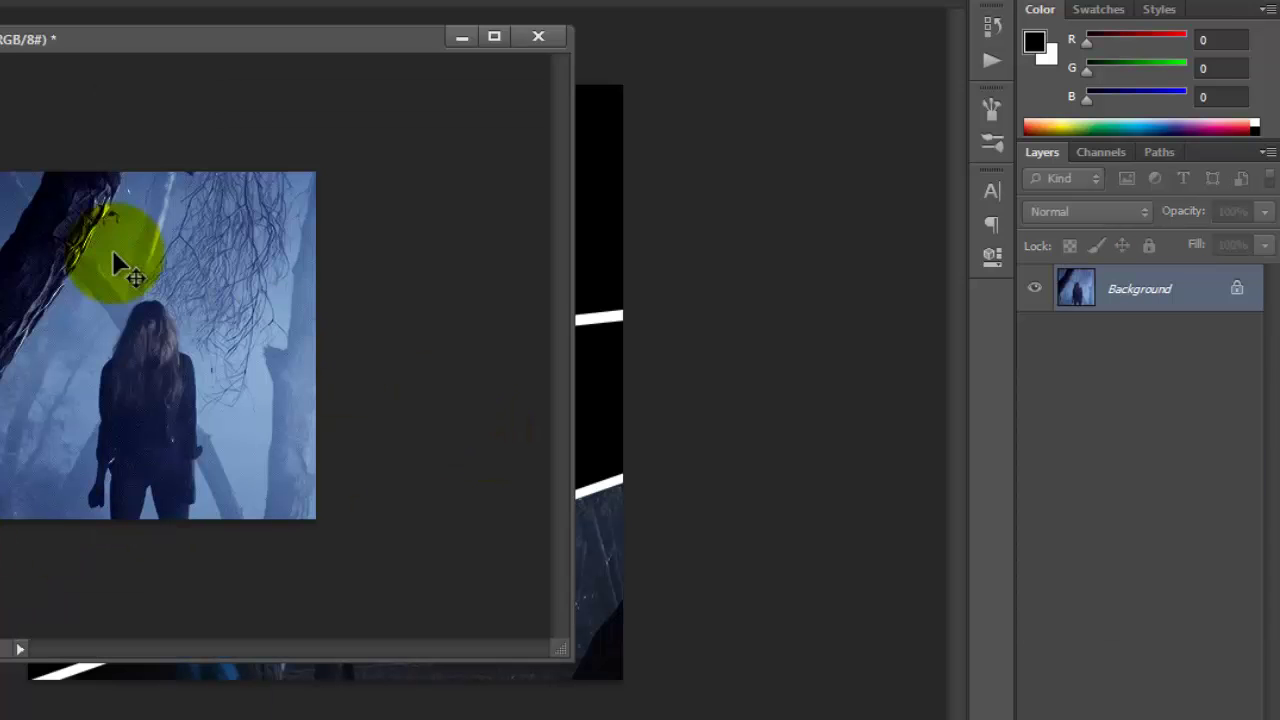
{"action": "left_click_drag", "start_coordinate": [196, 44], "coordinate": [838, 165]}
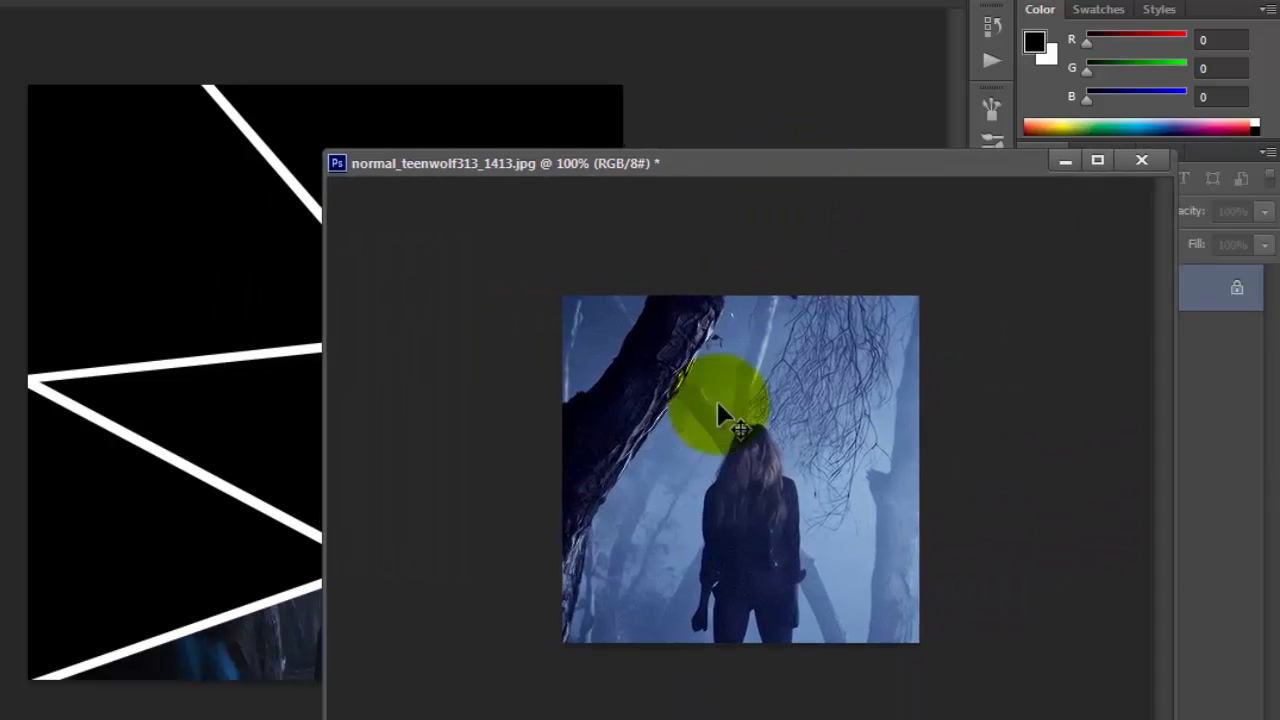
{"action": "left_click_drag", "start_coordinate": [770, 447], "coordinate": [100, 575]}
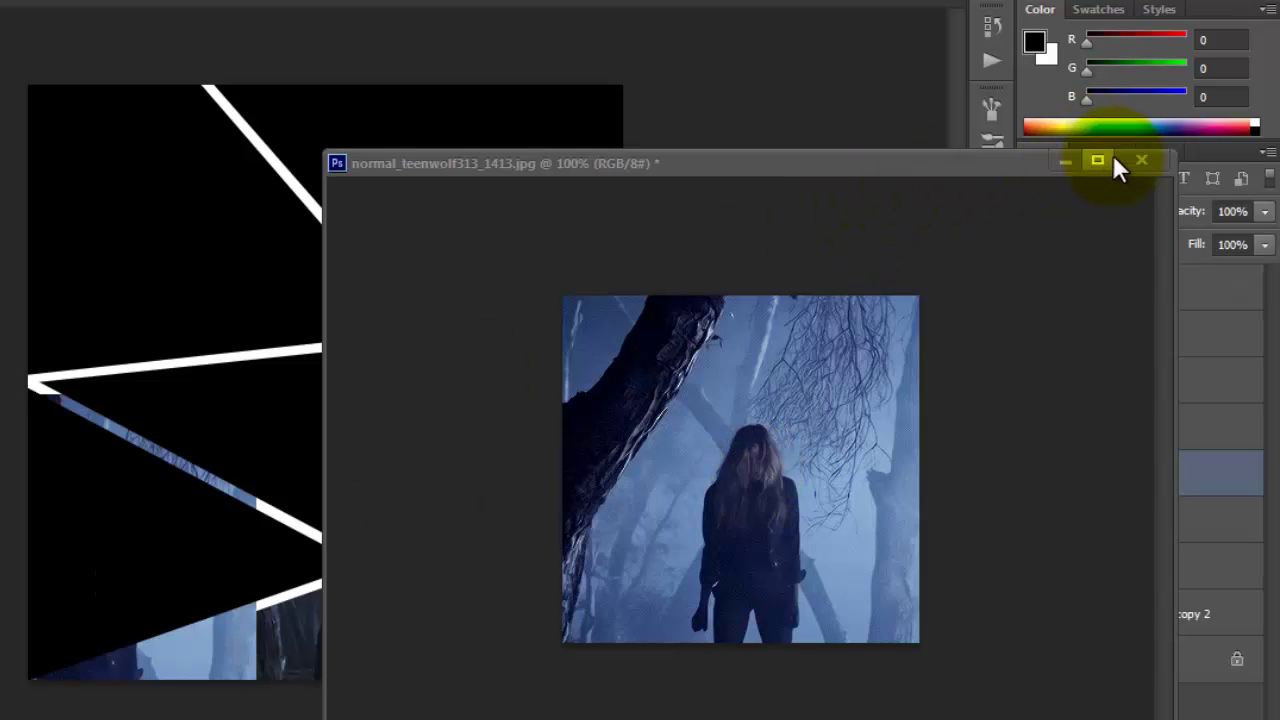
{"action": "left_click", "coordinate": [1144, 162]}
{"action": "left_click", "coordinate": [300, 163]}
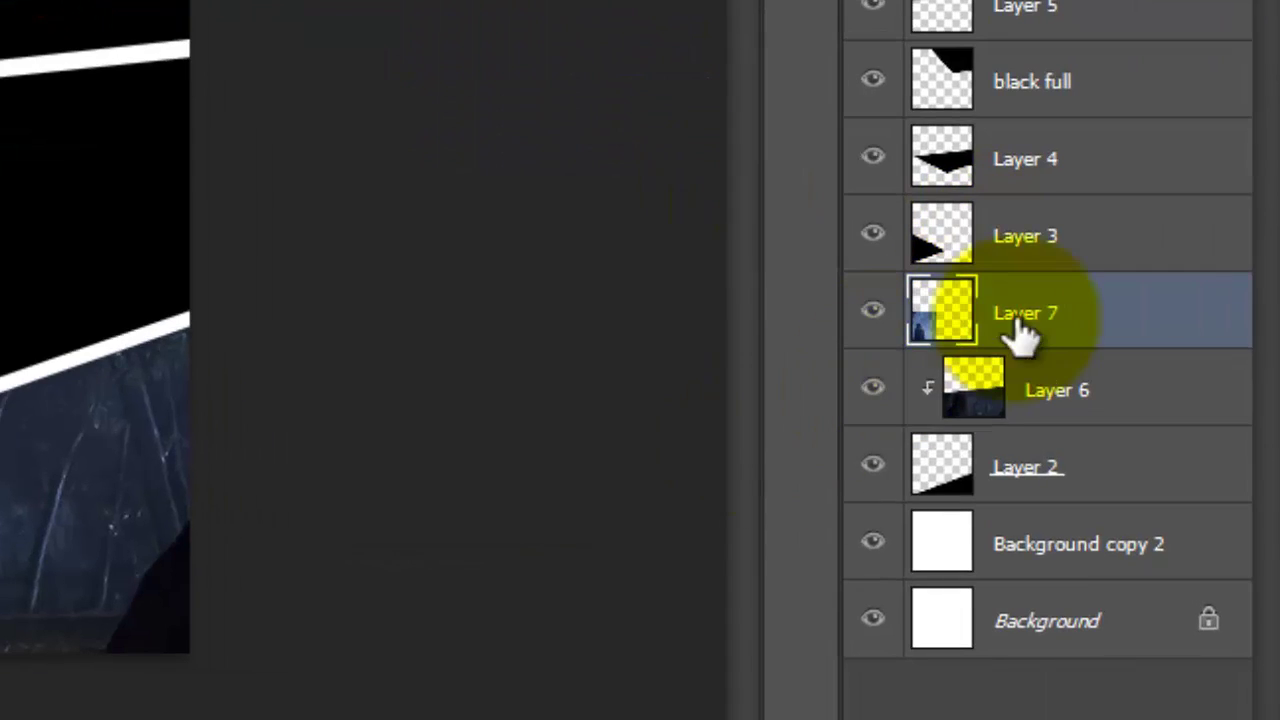
- Place Layer 7 directly above Layer 3 and position the photo over the lower-left piece, rotated slightly counterclockwise
{"action": "left_click_drag", "start_coordinate": [1025, 330], "coordinate": [1020, 192]}
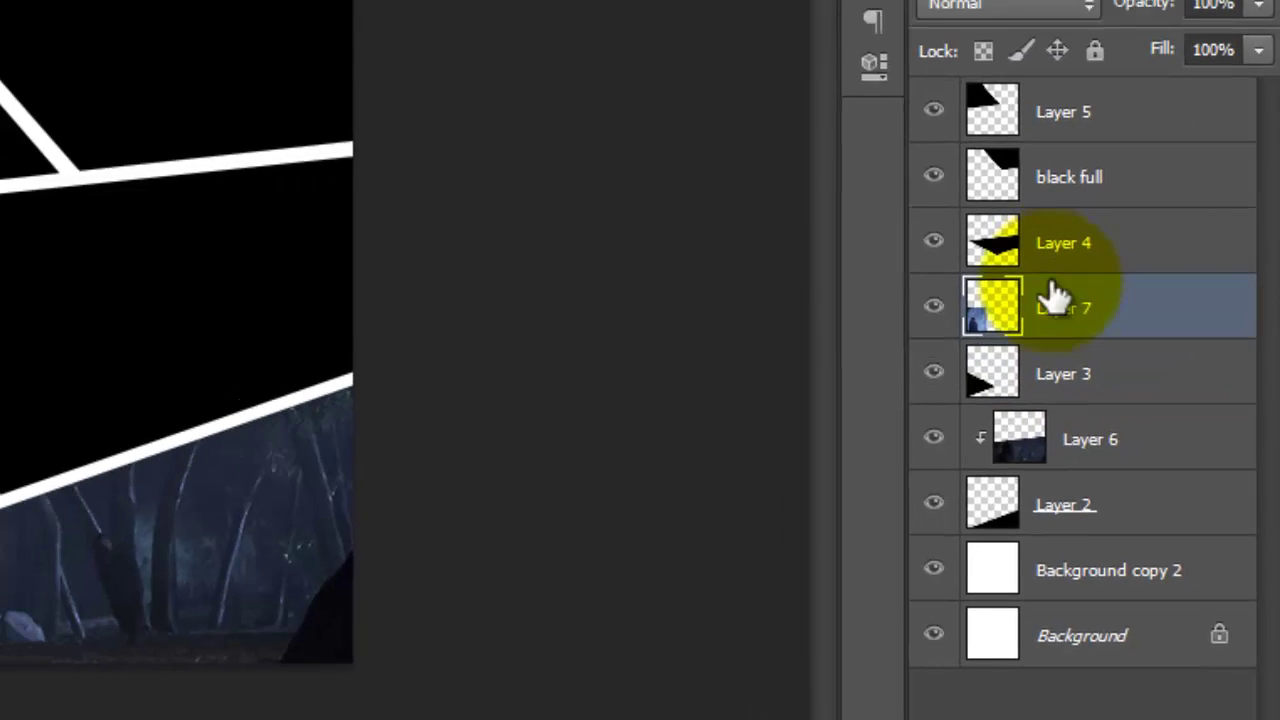
{"action": "left_click_drag", "start_coordinate": [258, 548], "coordinate": [310, 528]}
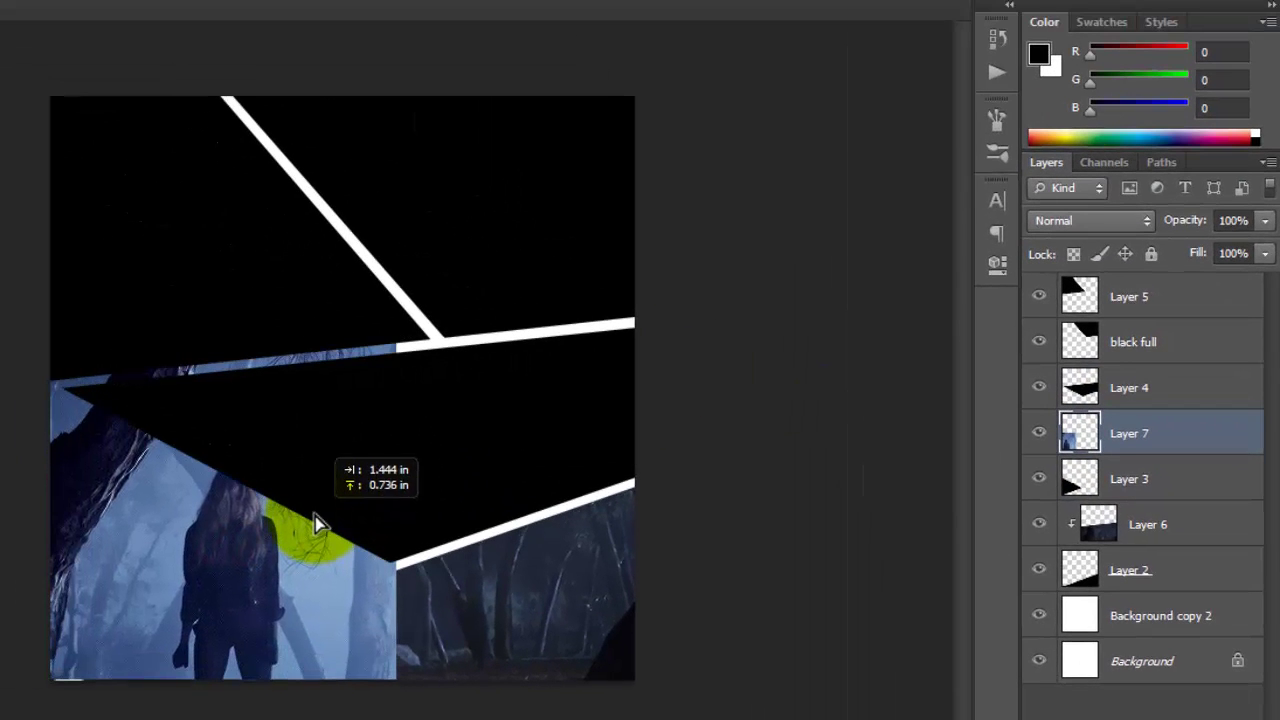
{"action": "key", "text": "ctrl+t"}
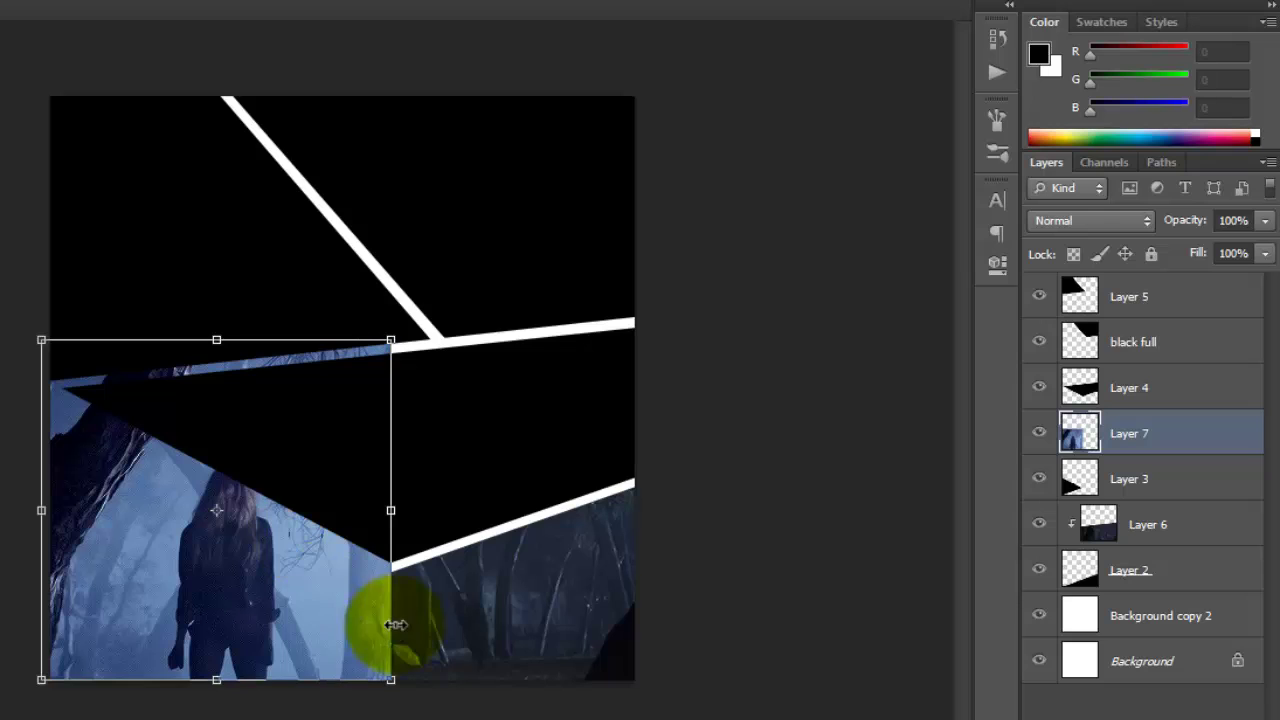
{"action": "left_click_drag", "start_coordinate": [471, 676], "coordinate": [428, 630]}
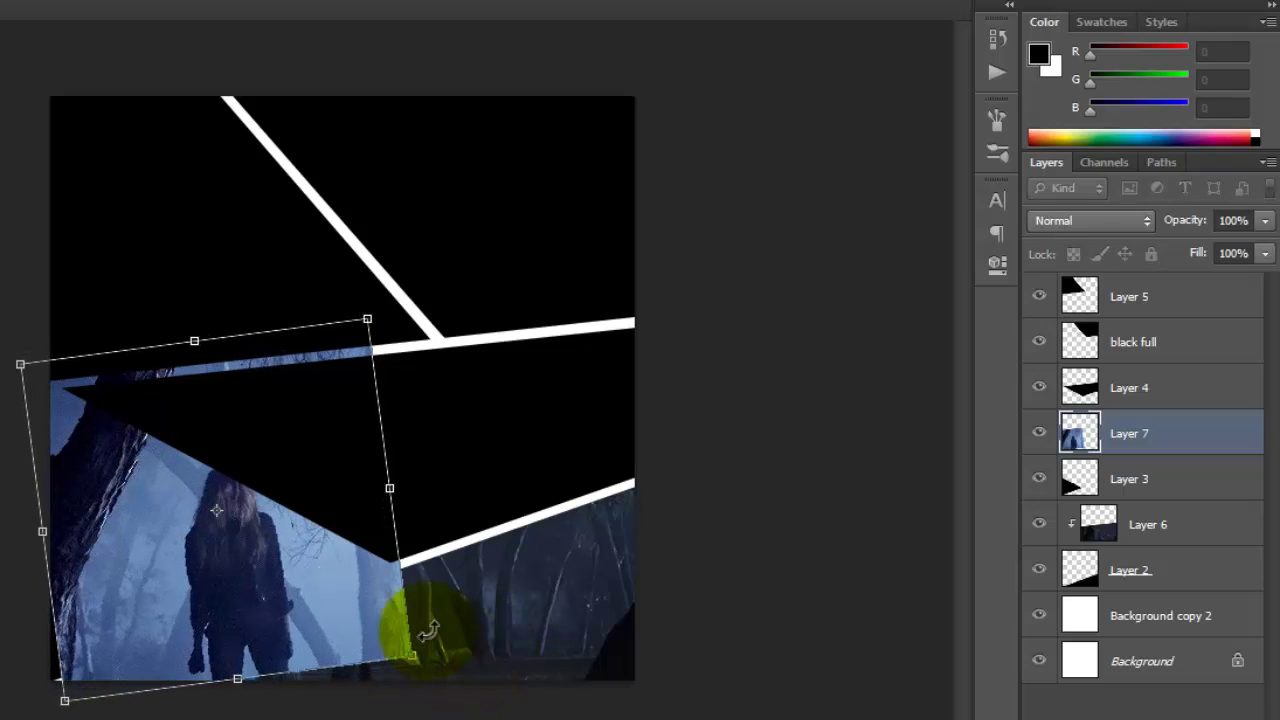
{"action": "left_click_drag", "start_coordinate": [338, 613], "coordinate": [324, 612]}
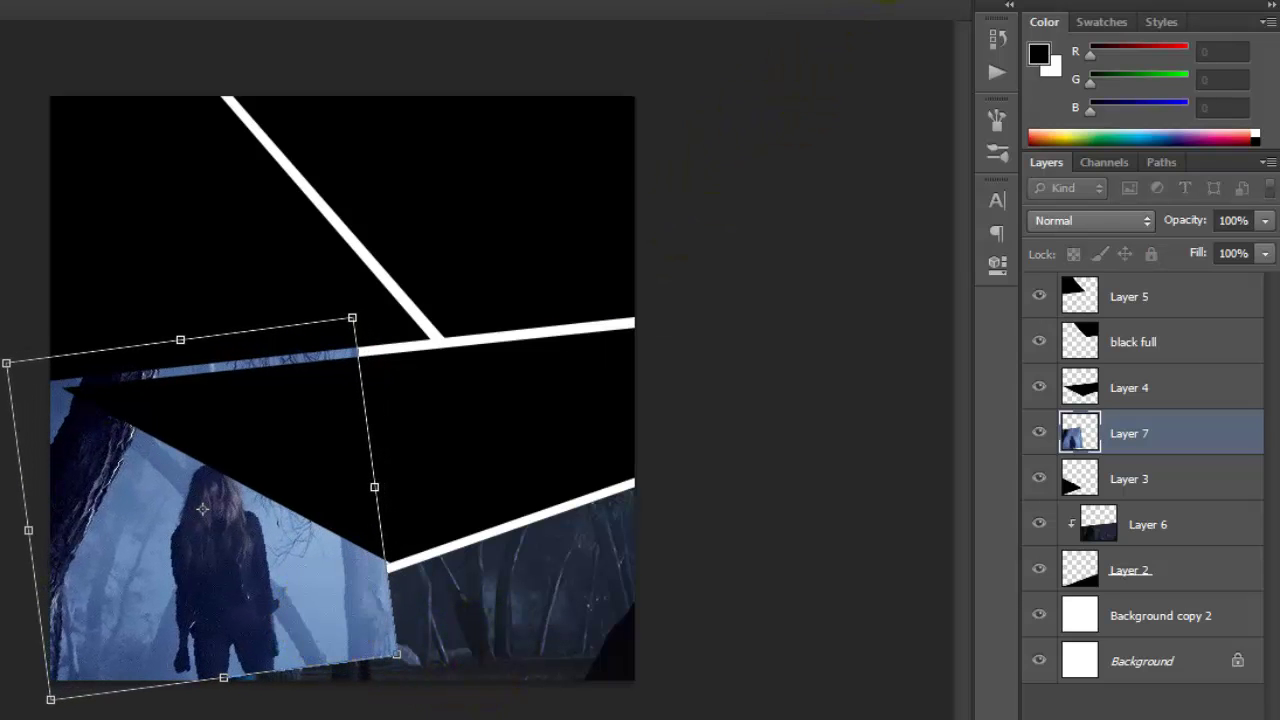
{"action": "key", "text": "Return"}
- Clip Layer 7 to Layer 3 with a clipping mask and adjust the photo's position inside the lower-left piece
{"action": "left_click", "coordinate": [31, 14]}
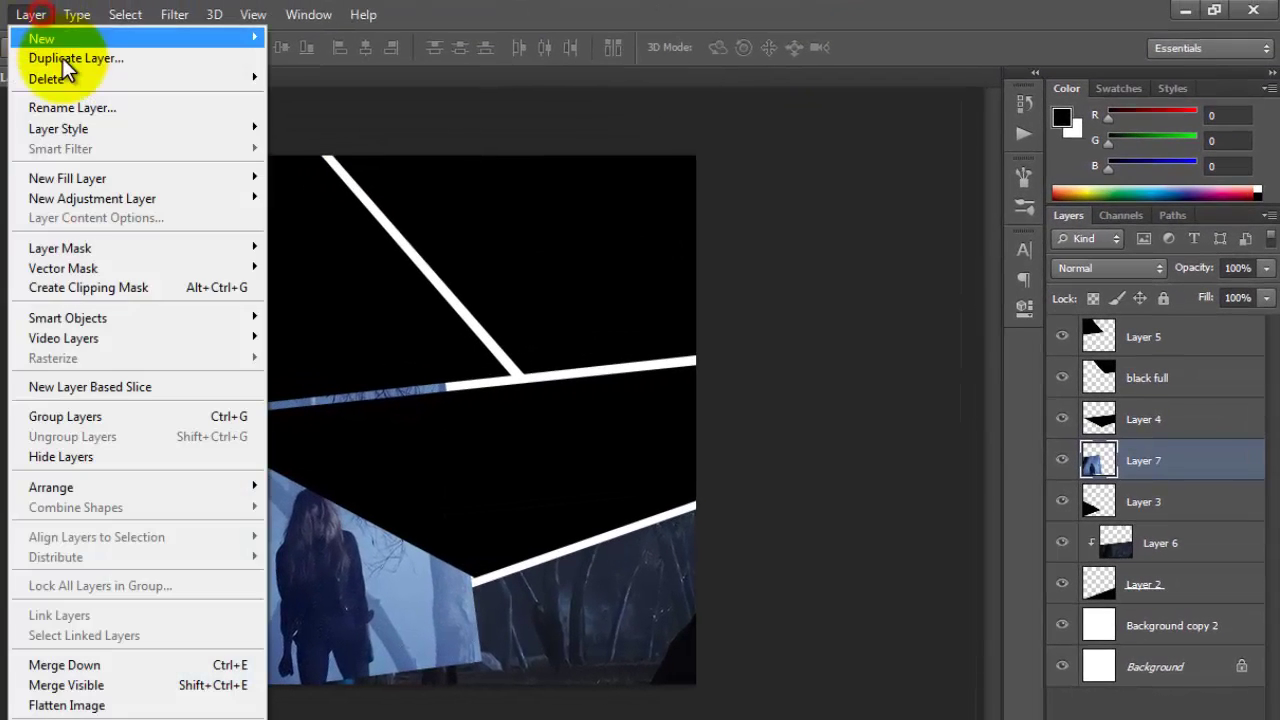
{"action": "left_click", "coordinate": [172, 285]}
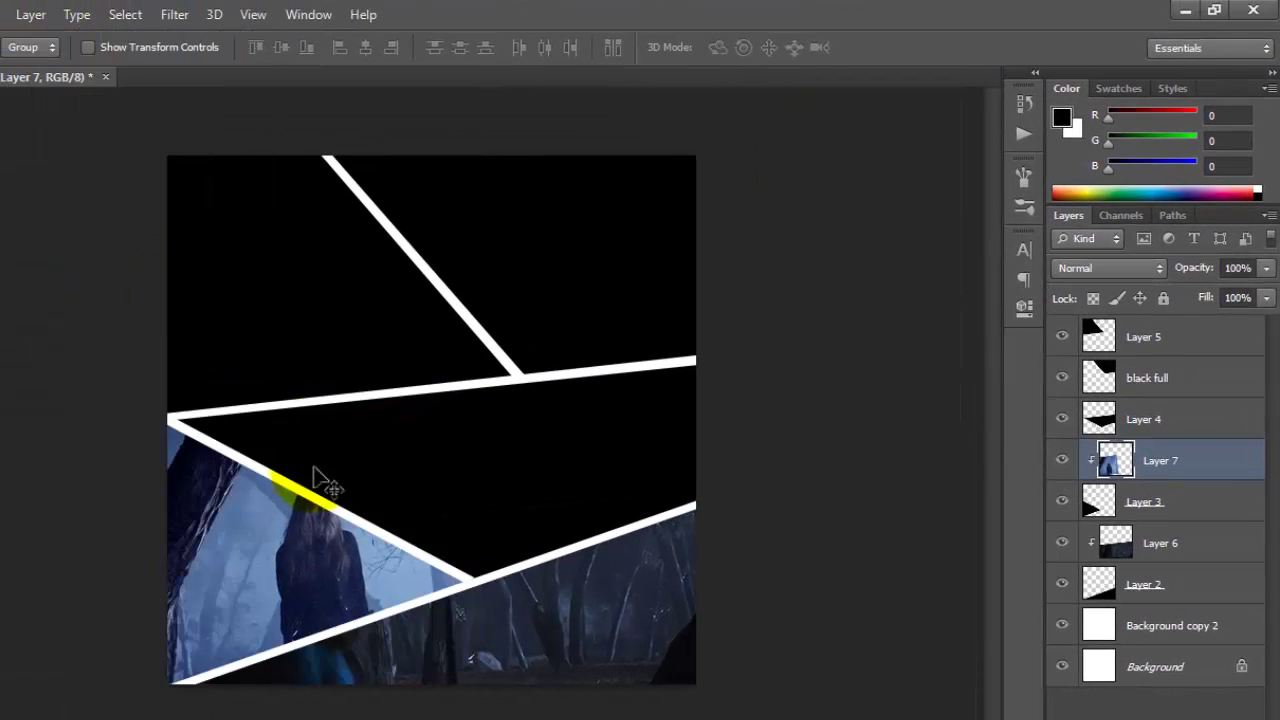
{"action": "left_click_drag", "start_coordinate": [265, 565], "coordinate": [282, 560]}
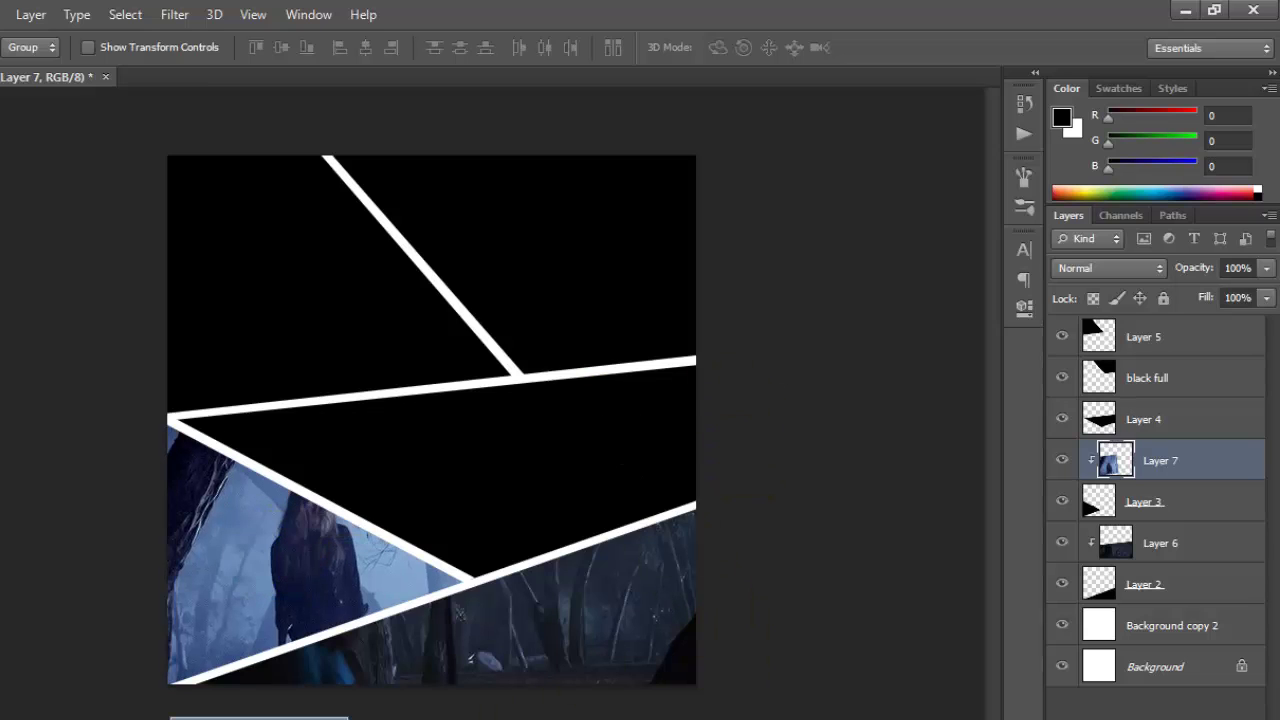
- Copy the photo from normal_teenwolf313_1403.jpg into the collage as a new layer
{"action": "left_click", "coordinate": [231, 606]}
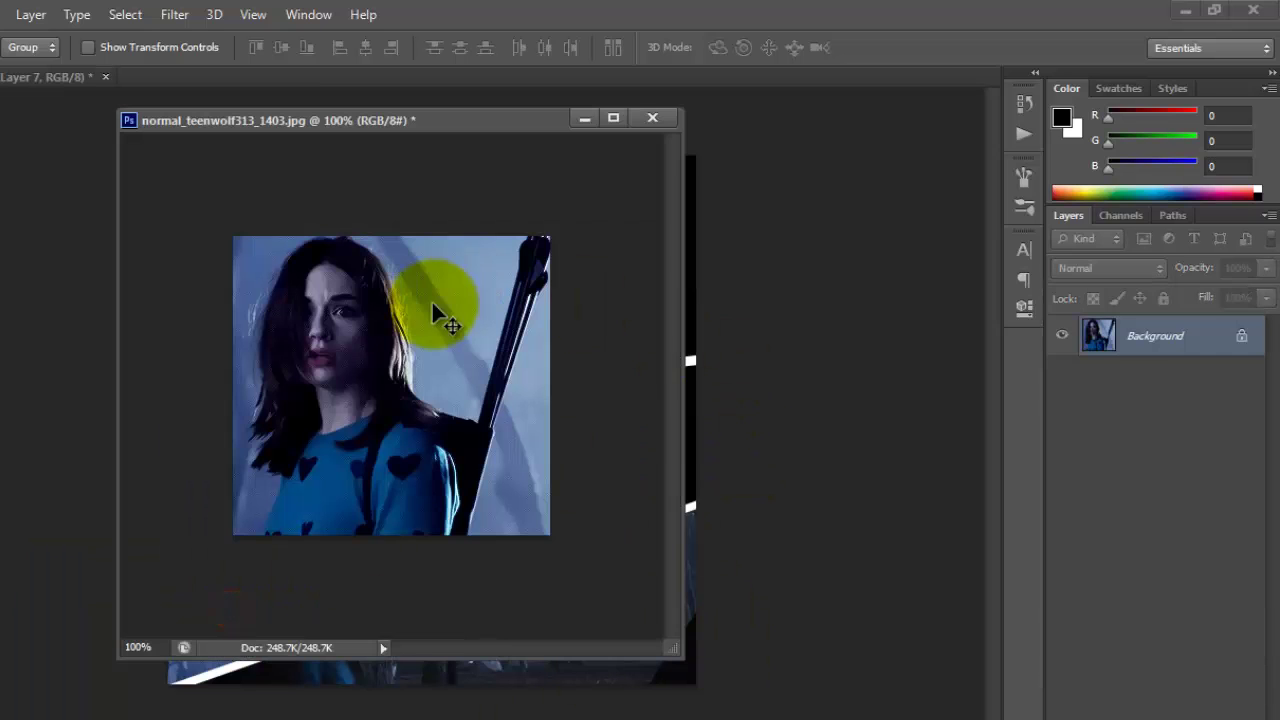
{"action": "left_click_drag", "start_coordinate": [408, 118], "coordinate": [939, 339]}
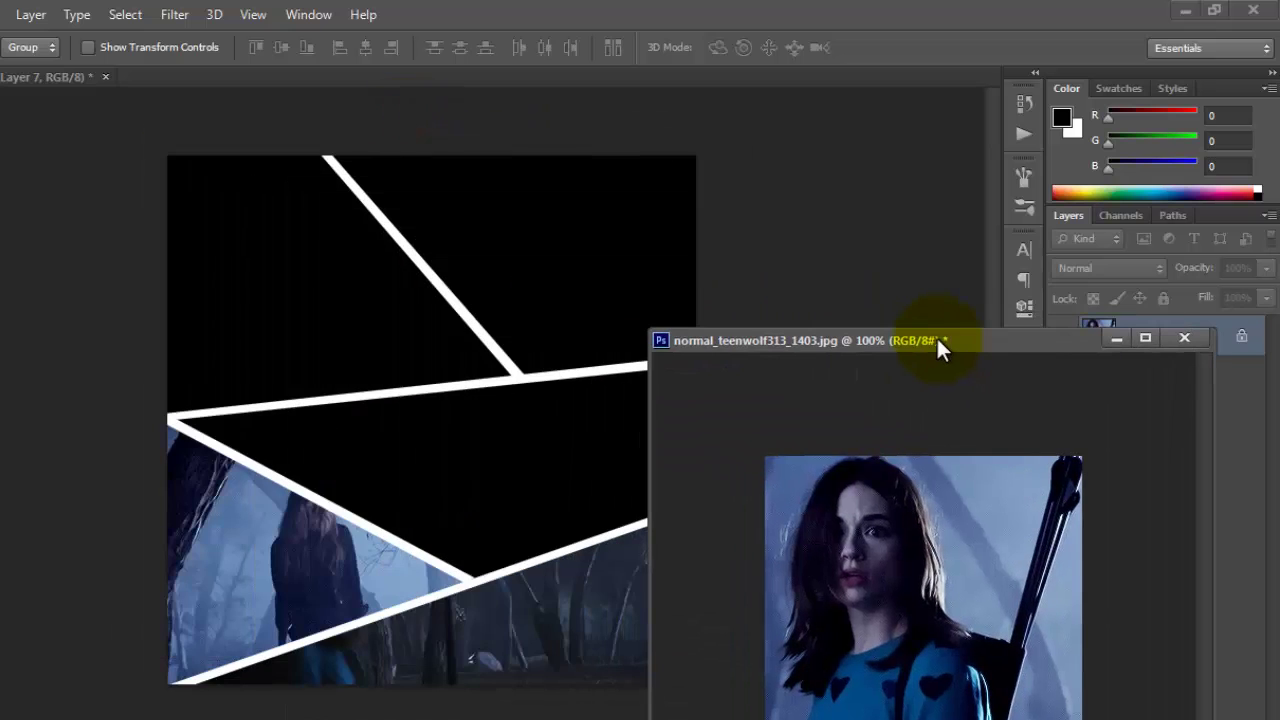
{"action": "mouse_move", "coordinate": [922, 567]}
{"action": "left_mouse_down"}
{"action": "mouse_move", "coordinate": [865, 625]}
{"action": "mouse_move", "coordinate": [746, 306]}
{"action": "mouse_move", "coordinate": [686, 251]}
{"action": "left_mouse_up"}
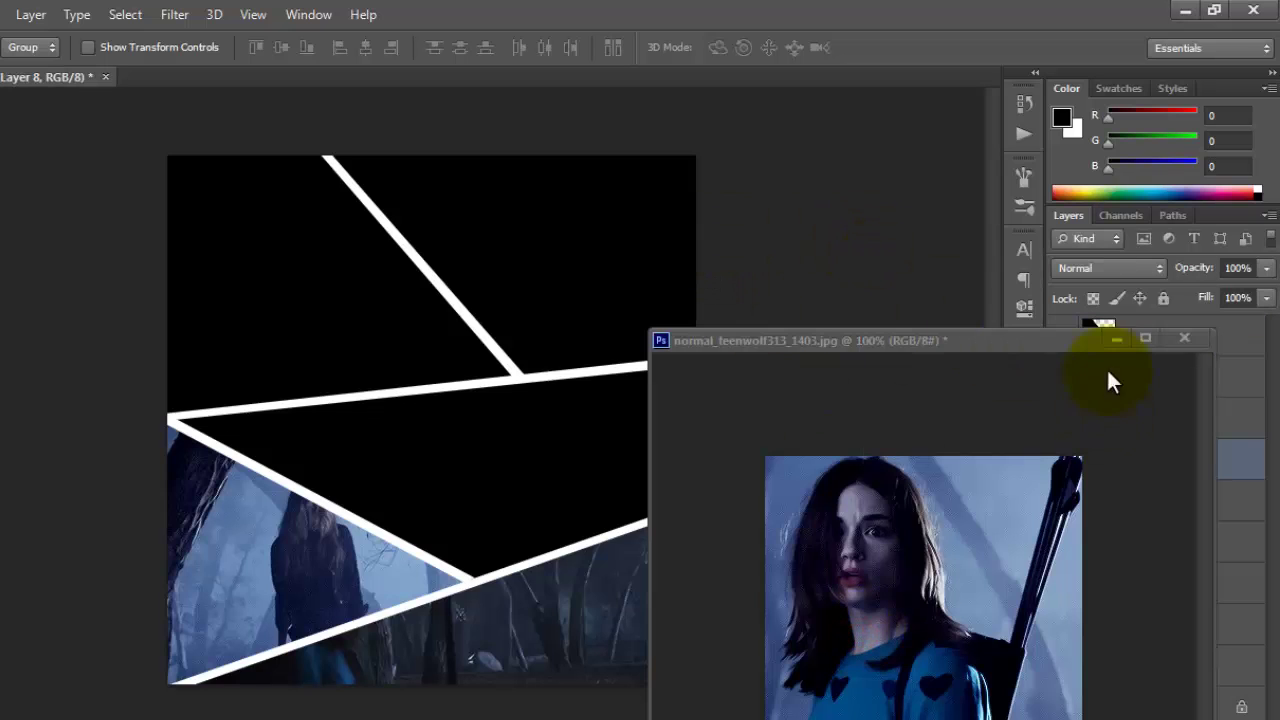
- Reorder Layer 8 to sit directly above the black full layer and close normal_teenwolf313_1403.jpg without saving its changes
{"action": "left_click", "coordinate": [1182, 339]}
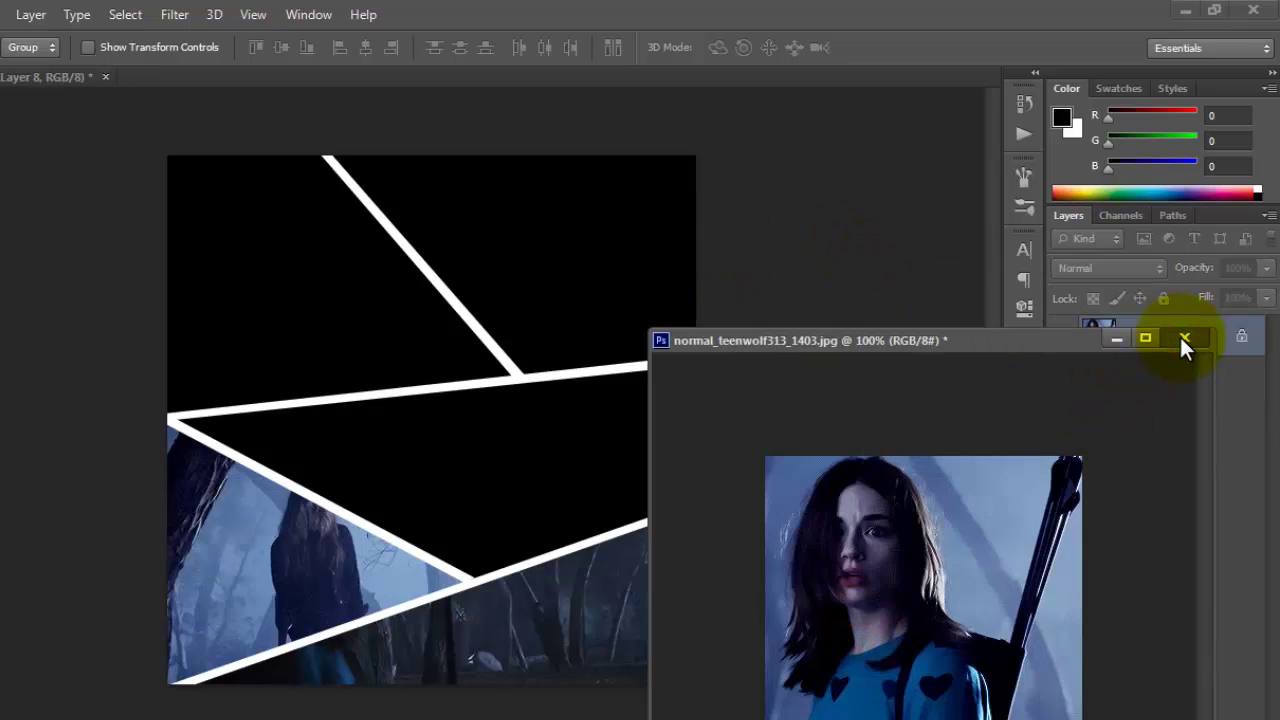
{"action": "left_click_drag", "start_coordinate": [1043, 339], "coordinate": [291, 281]}
{"action": "left_click", "coordinate": [561, 256]}
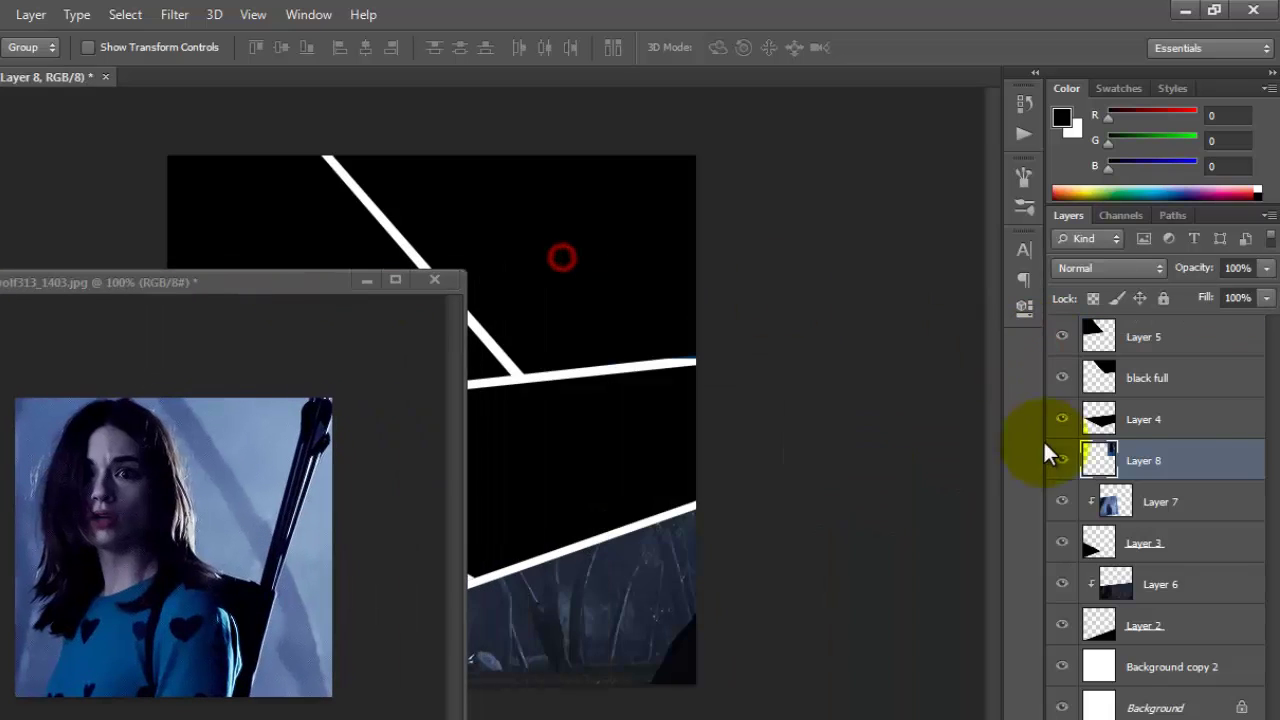
{"action": "left_click_drag", "start_coordinate": [1174, 458], "coordinate": [1103, 371]}
{"action": "left_click", "coordinate": [432, 281]}
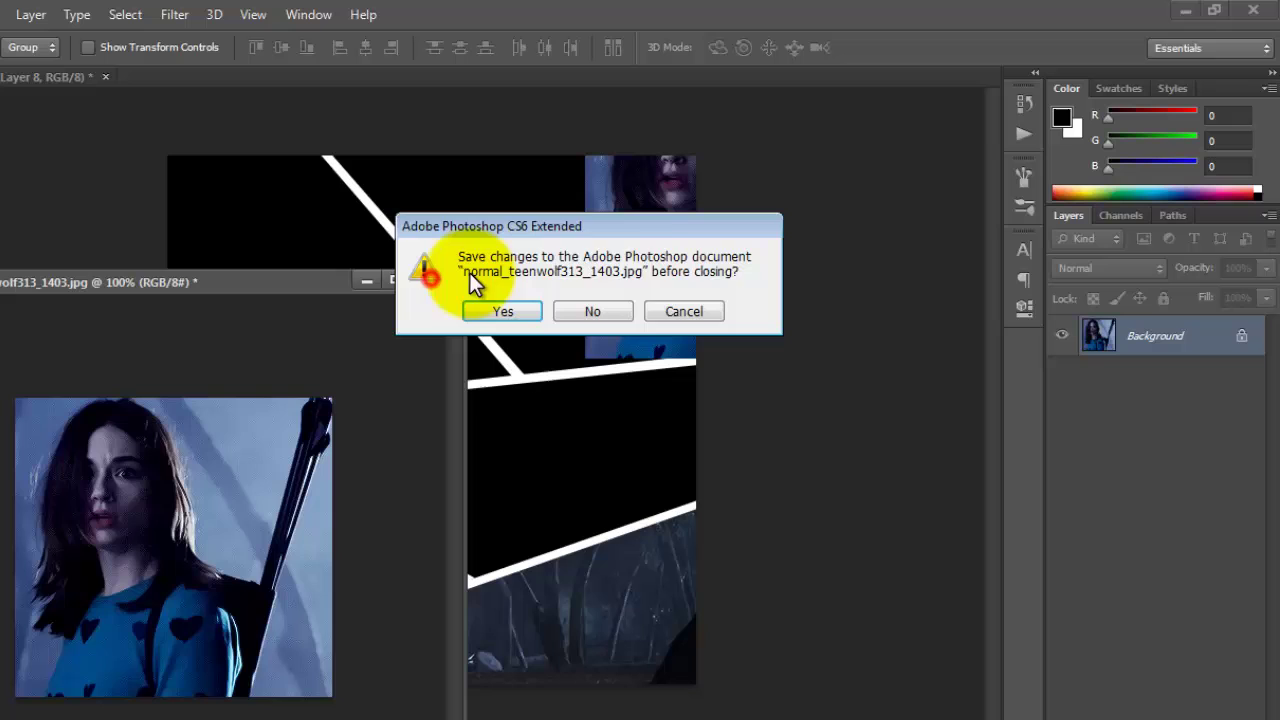
{"action": "left_click", "coordinate": [600, 302]}
- Move the Layer 8 photo over the upper-right piece and enlarge it until it covers the whole piece
{"action": "left_click_drag", "start_coordinate": [640, 272], "coordinate": [377, 308]}
{"action": "key", "text": "ctrl+t"}
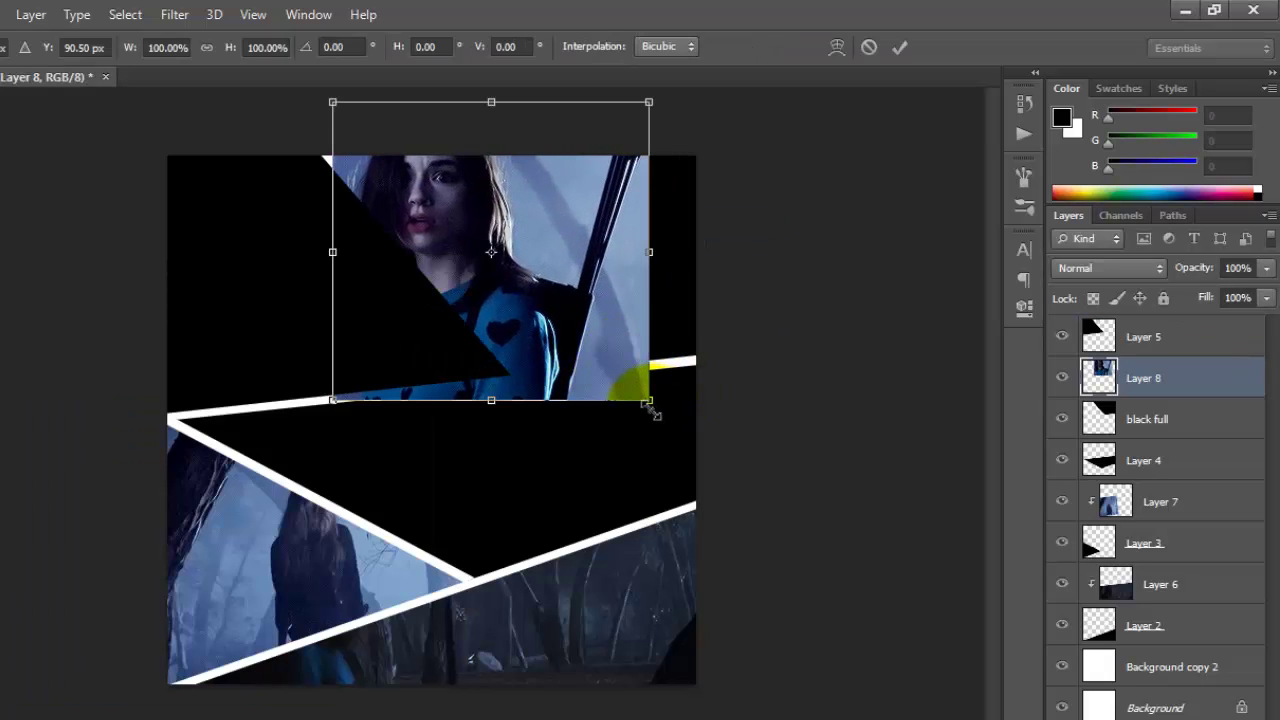
{"action": "left_click_drag", "start_coordinate": [651, 402], "coordinate": [722, 460]}
{"action": "left_click", "coordinate": [897, 48]}
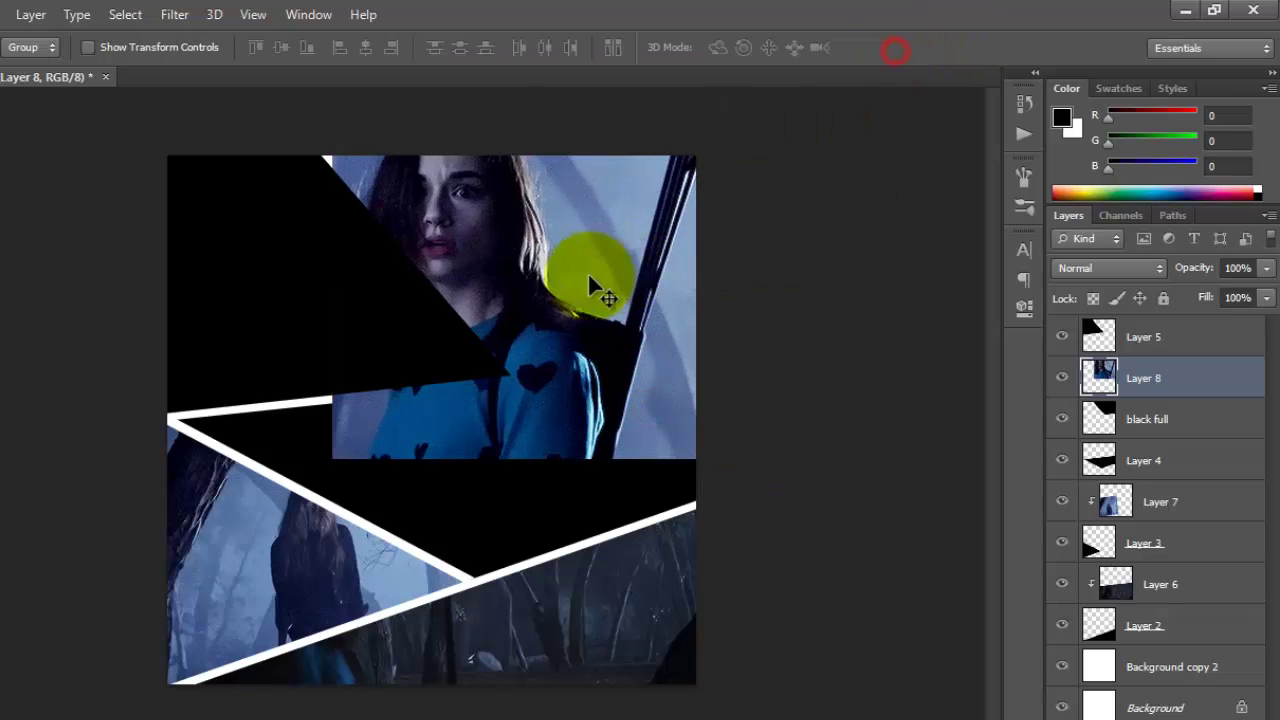
{"action": "left_click_drag", "start_coordinate": [587, 271], "coordinate": [547, 228]}
- Clip Layer 8 to the black full layer with a clipping mask
{"action": "left_click", "coordinate": [1100, 386]}
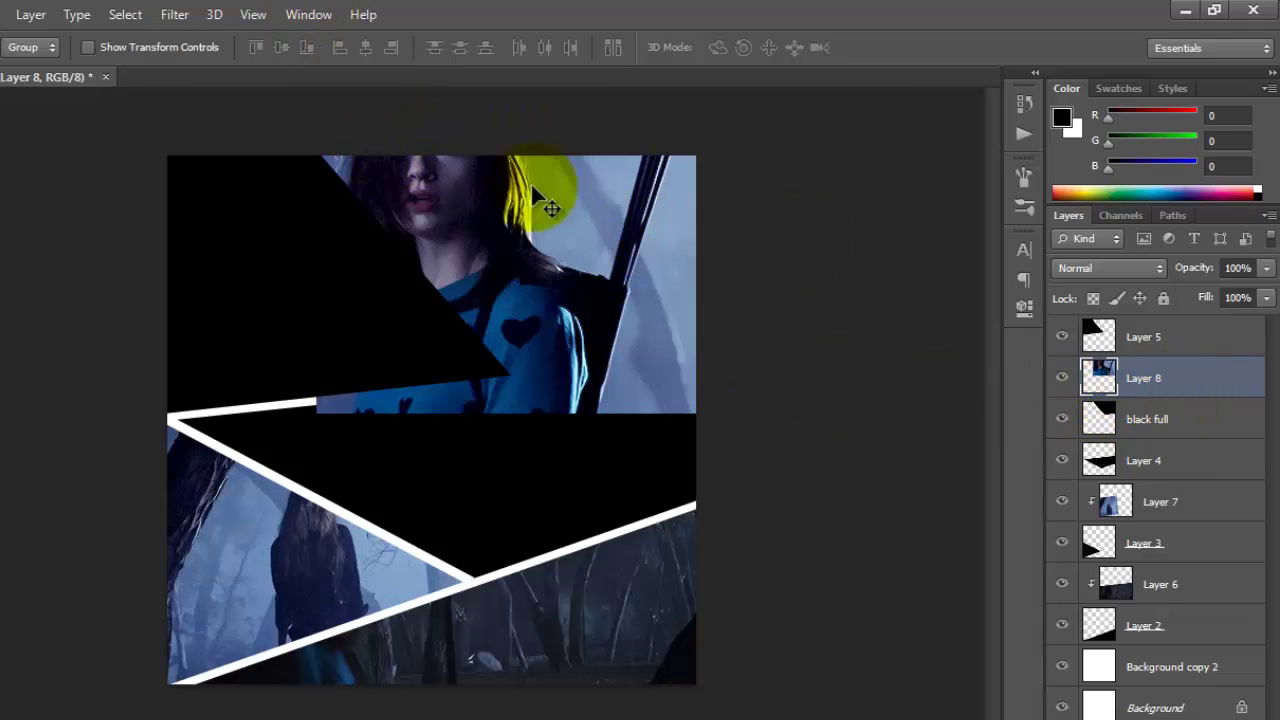
{"action": "left_click", "coordinate": [38, 14]}
{"action": "left_click", "coordinate": [109, 285]}
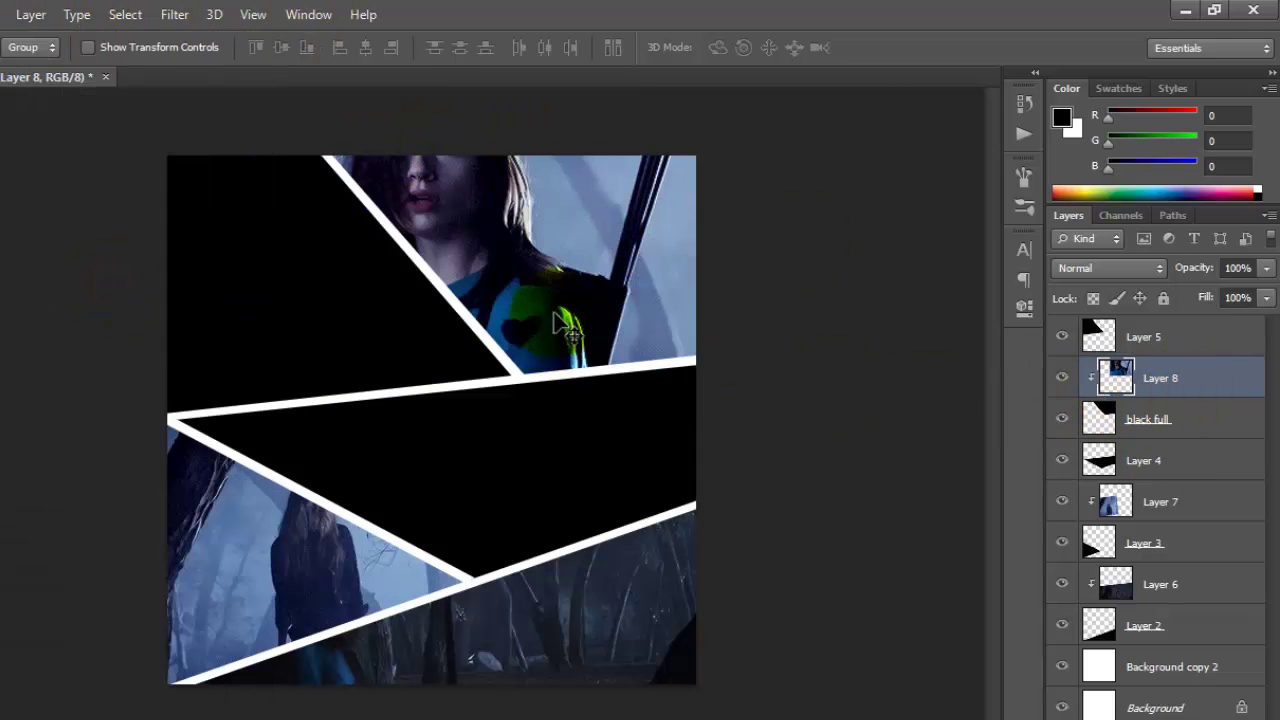
- Copy the photo from normal_teenwolf313_1422.jpg into the collage as a new layer
{"action": "mouse_move", "coordinate": [255, 715]}
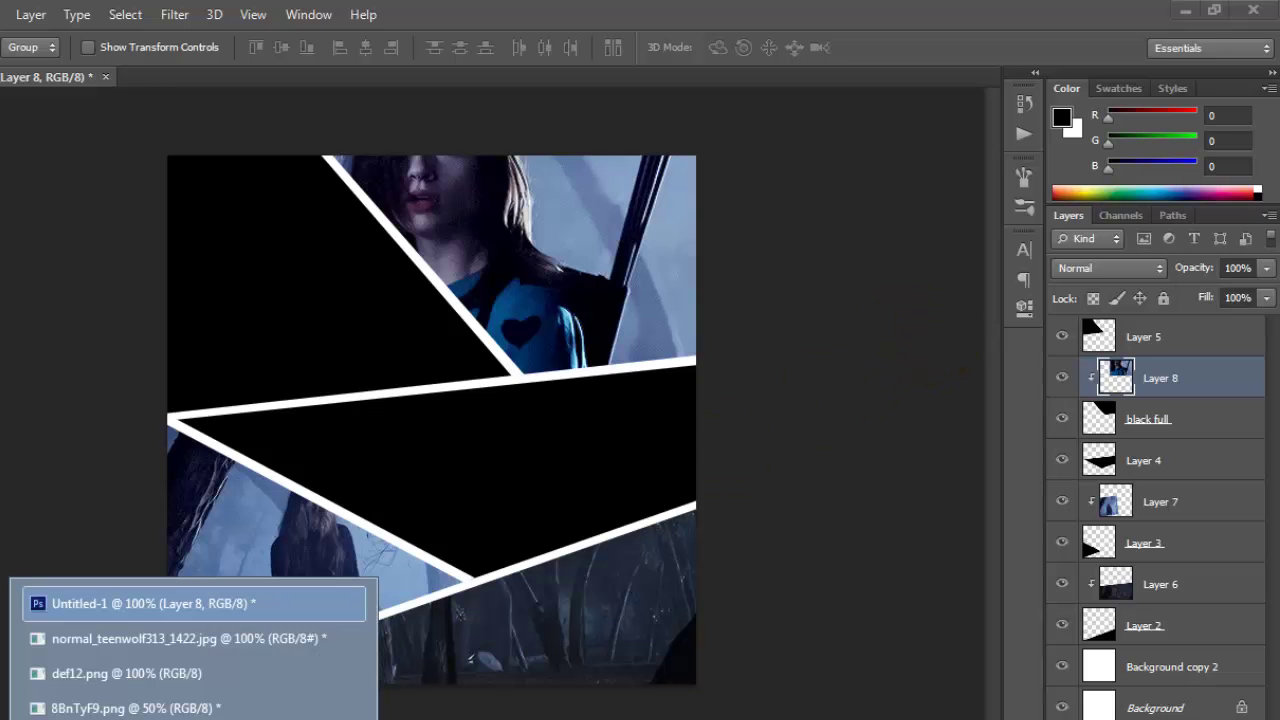
{"action": "left_click", "coordinate": [163, 640]}
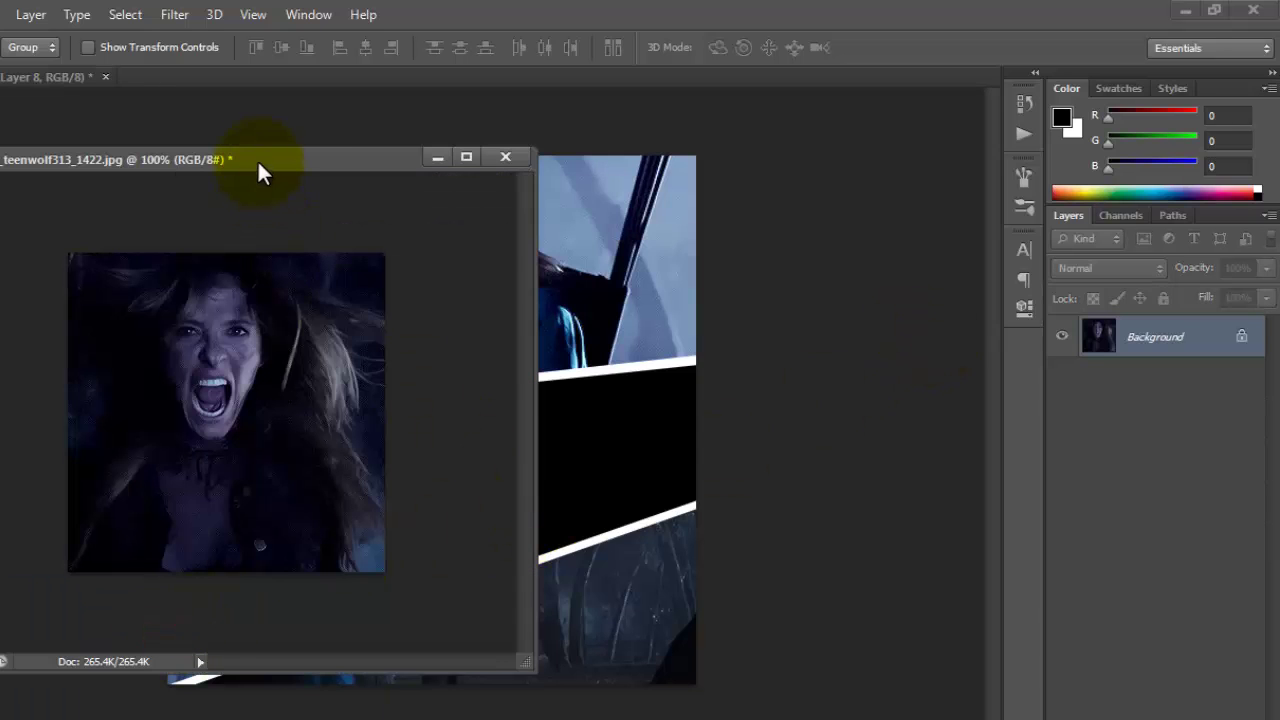
{"action": "left_click_drag", "start_coordinate": [258, 164], "coordinate": [691, 384]}
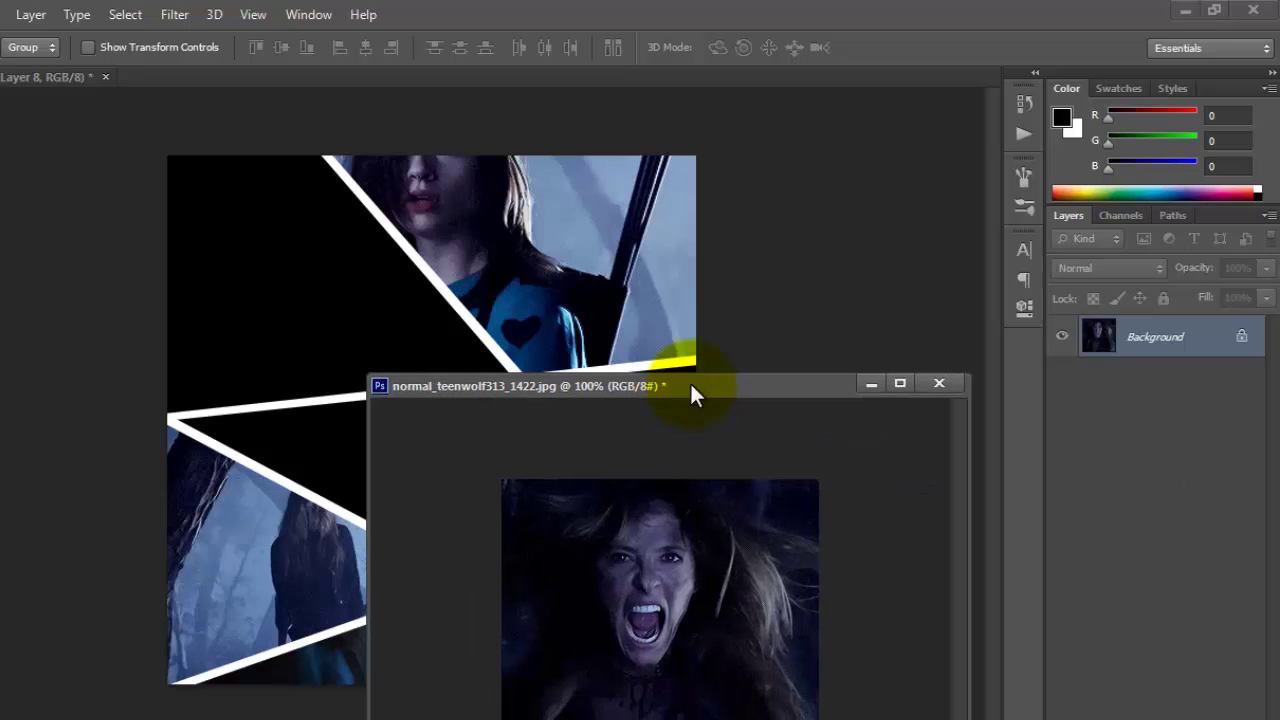
{"action": "left_click_drag", "start_coordinate": [705, 625], "coordinate": [338, 242]}
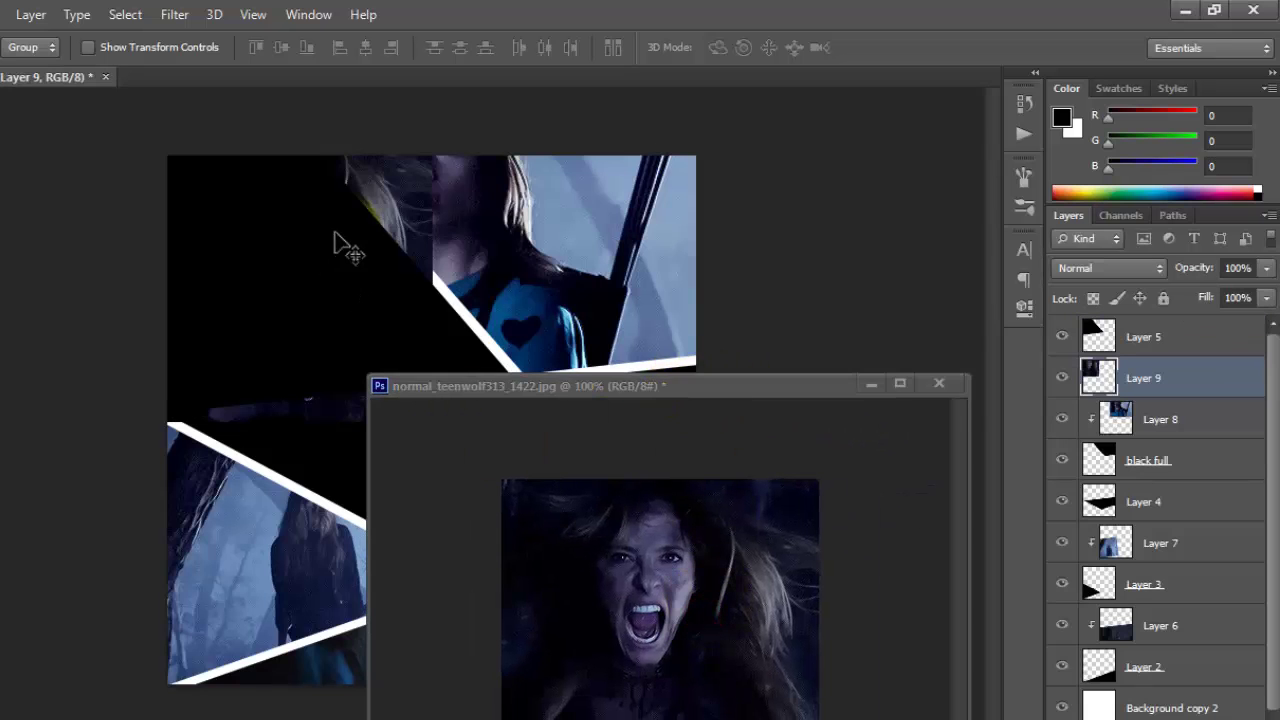
- Close normal_teenwolf313_1422.jpg without saving its changes and reorder Layer 9 to sit directly above Layer 5
{"action": "left_click", "coordinate": [947, 382]}
{"action": "left_click", "coordinate": [612, 312]}
{"action": "left_click_drag", "start_coordinate": [1148, 373], "coordinate": [1147, 331]}
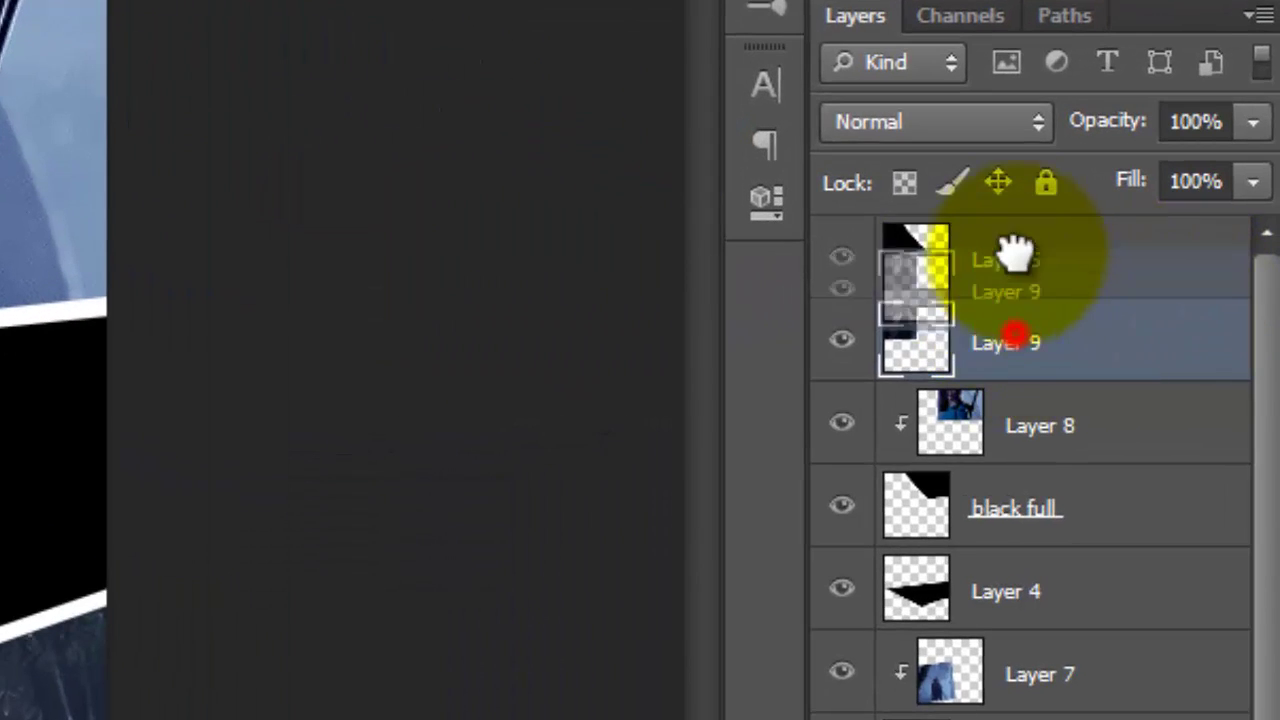
{"action": "left_click_drag", "start_coordinate": [1013, 252], "coordinate": [1013, 258]}
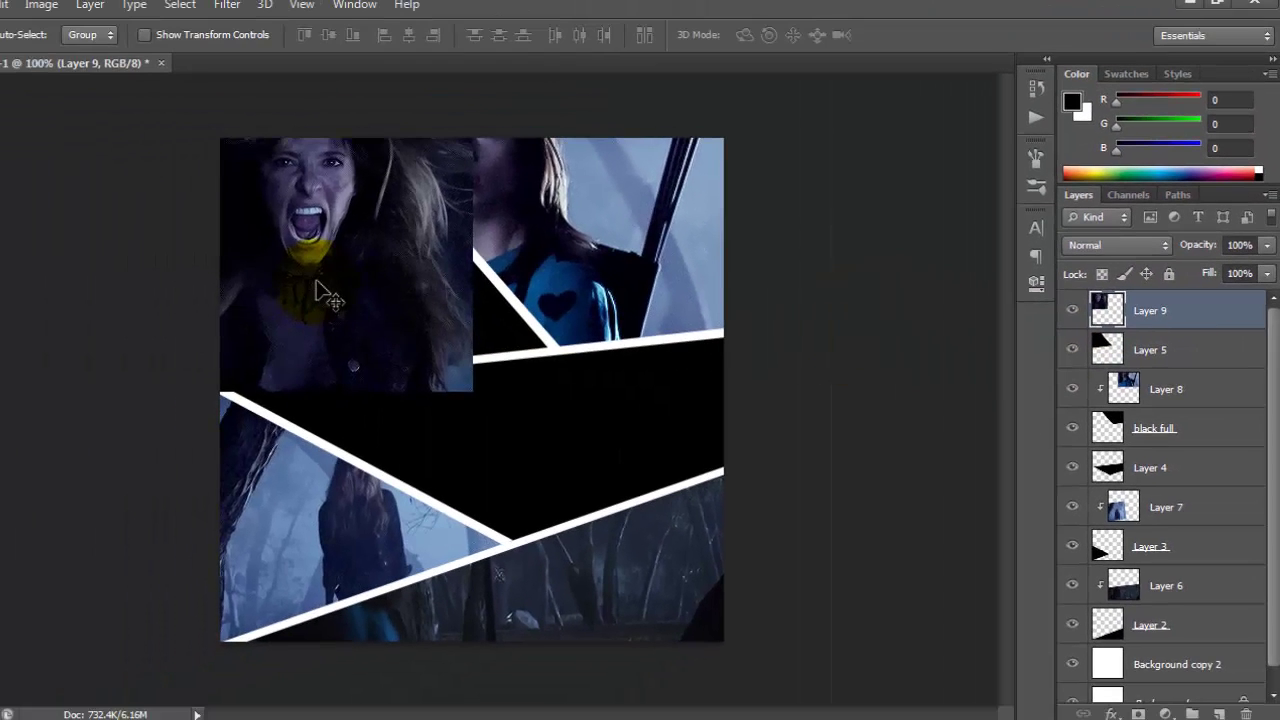
- Enlarge the Layer 9 photo to about 116%, position it to cover the upper-left piece, and clip it to Layer 5
{"action": "left_click_drag", "start_coordinate": [316, 290], "coordinate": [404, 340]}
{"action": "key", "text": "ctrl+t"}
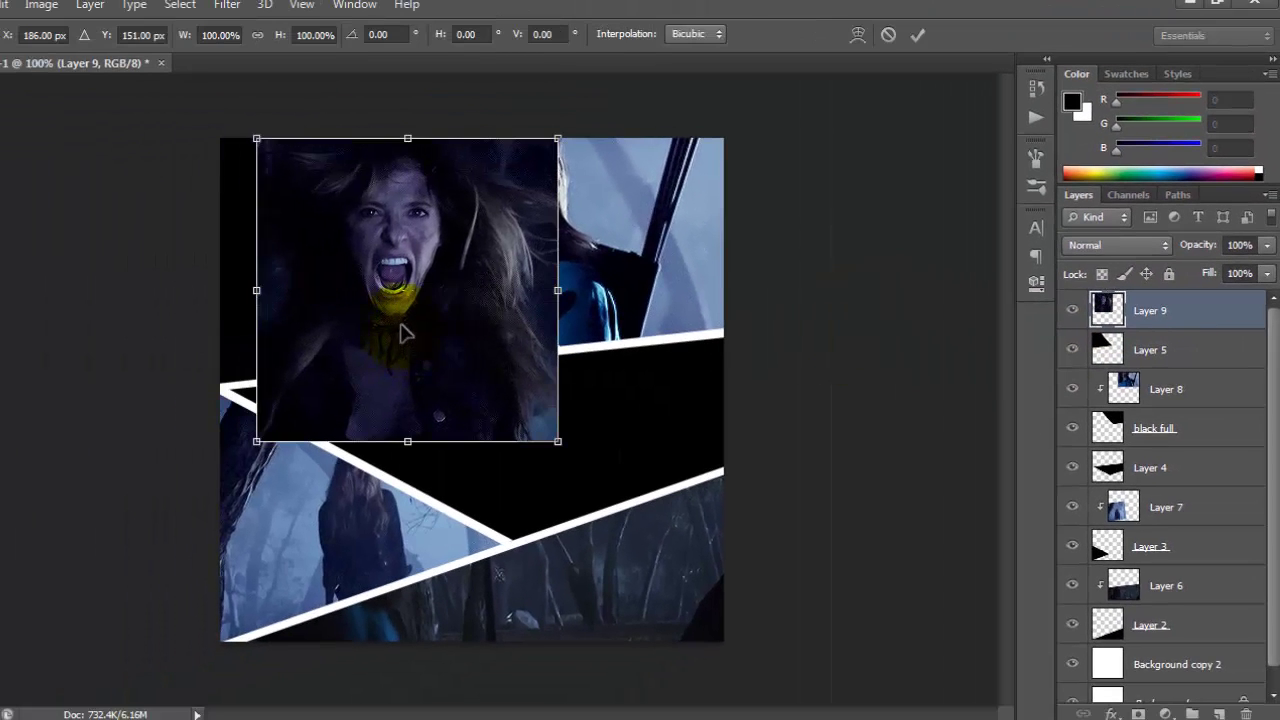
{"action": "left_click_drag", "start_coordinate": [253, 124], "coordinate": [206, 76]}
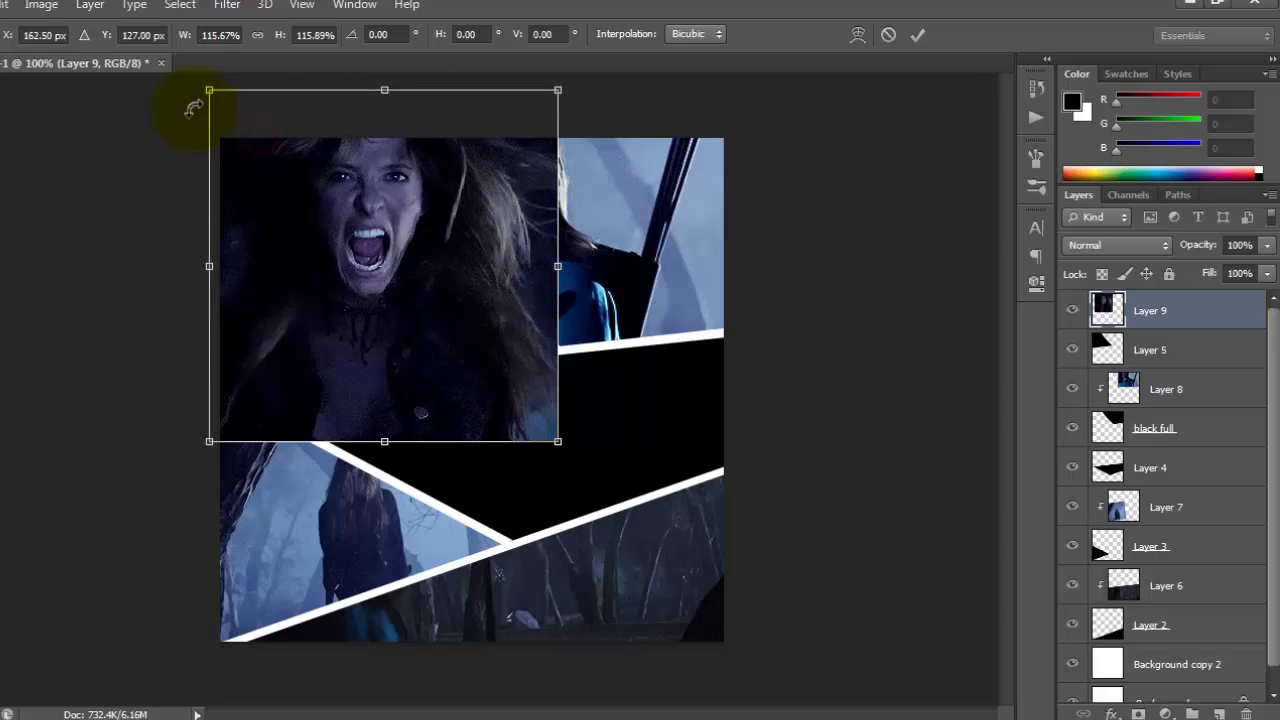
{"action": "left_click", "coordinate": [918, 38]}
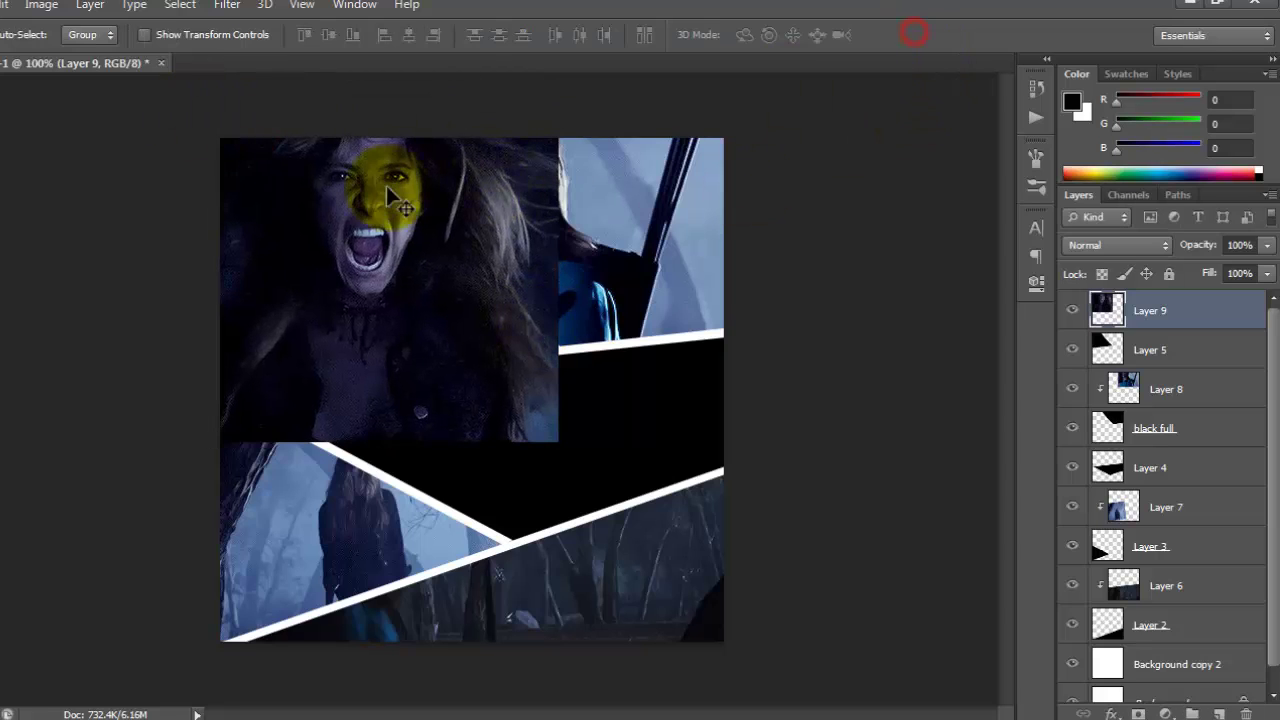
{"action": "left_click_drag", "start_coordinate": [386, 185], "coordinate": [388, 234]}
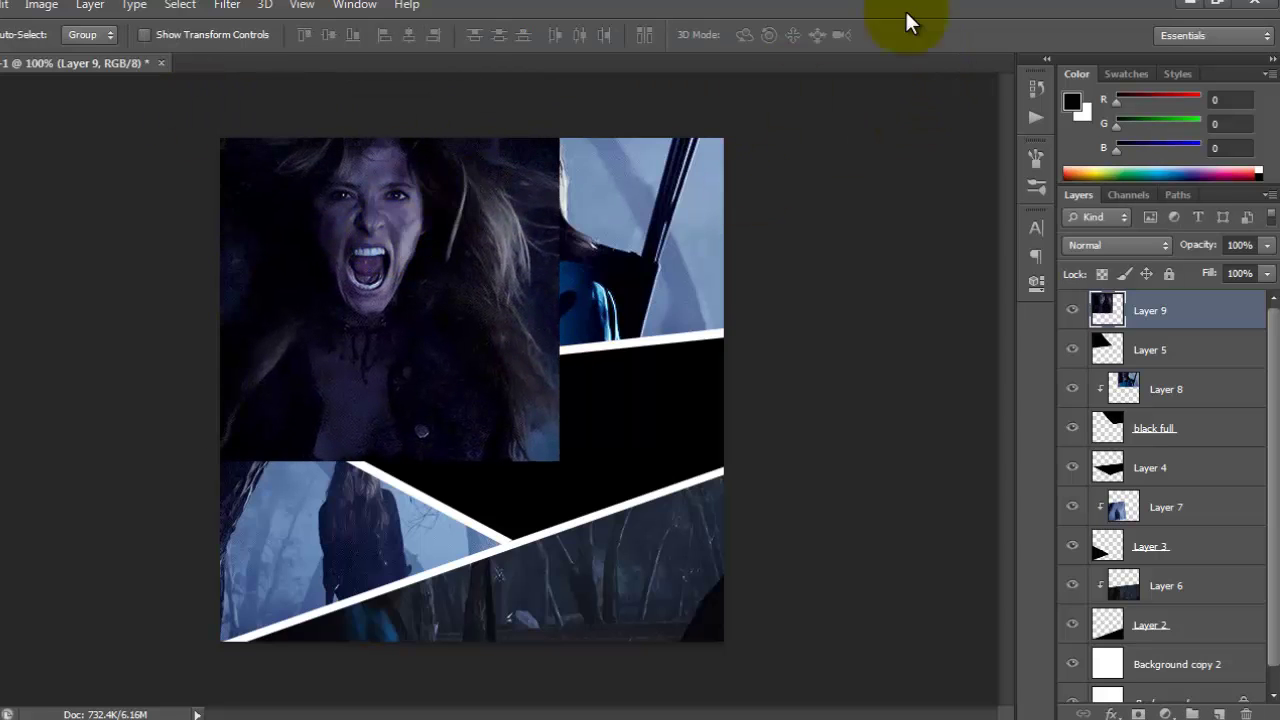
{"action": "left_click", "coordinate": [88, 5]}
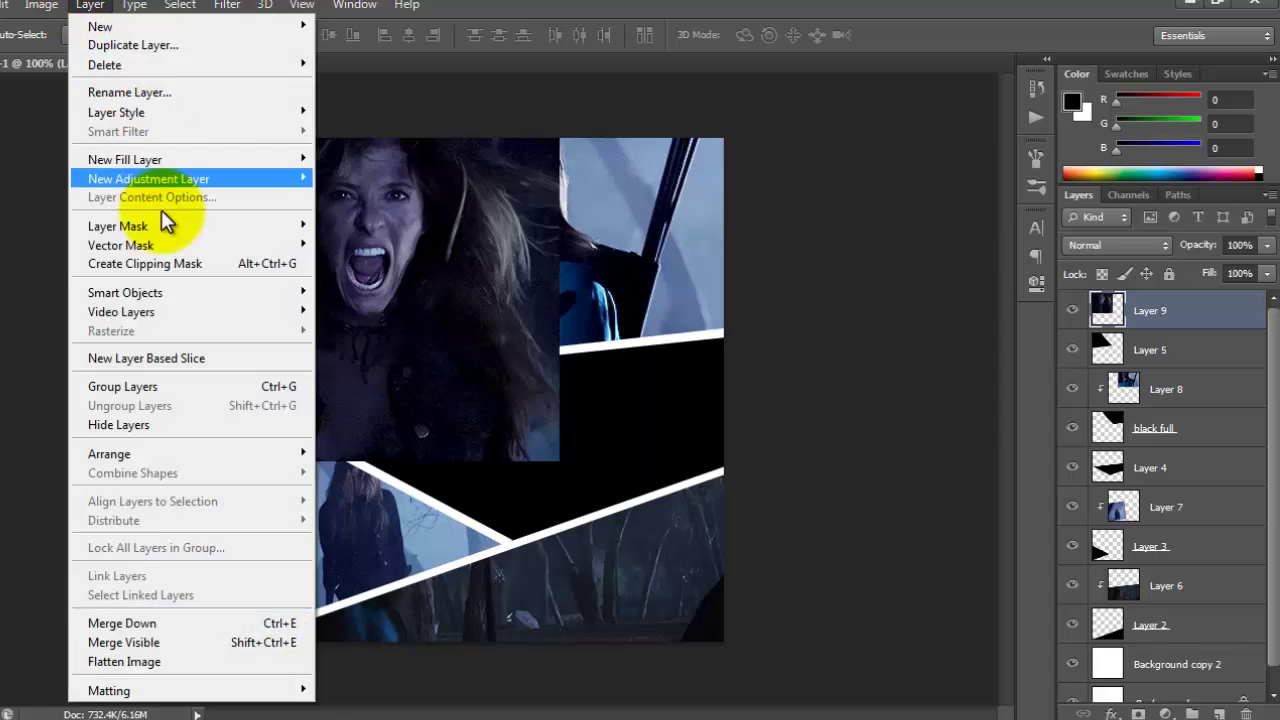
{"action": "left_click", "coordinate": [160, 264]}
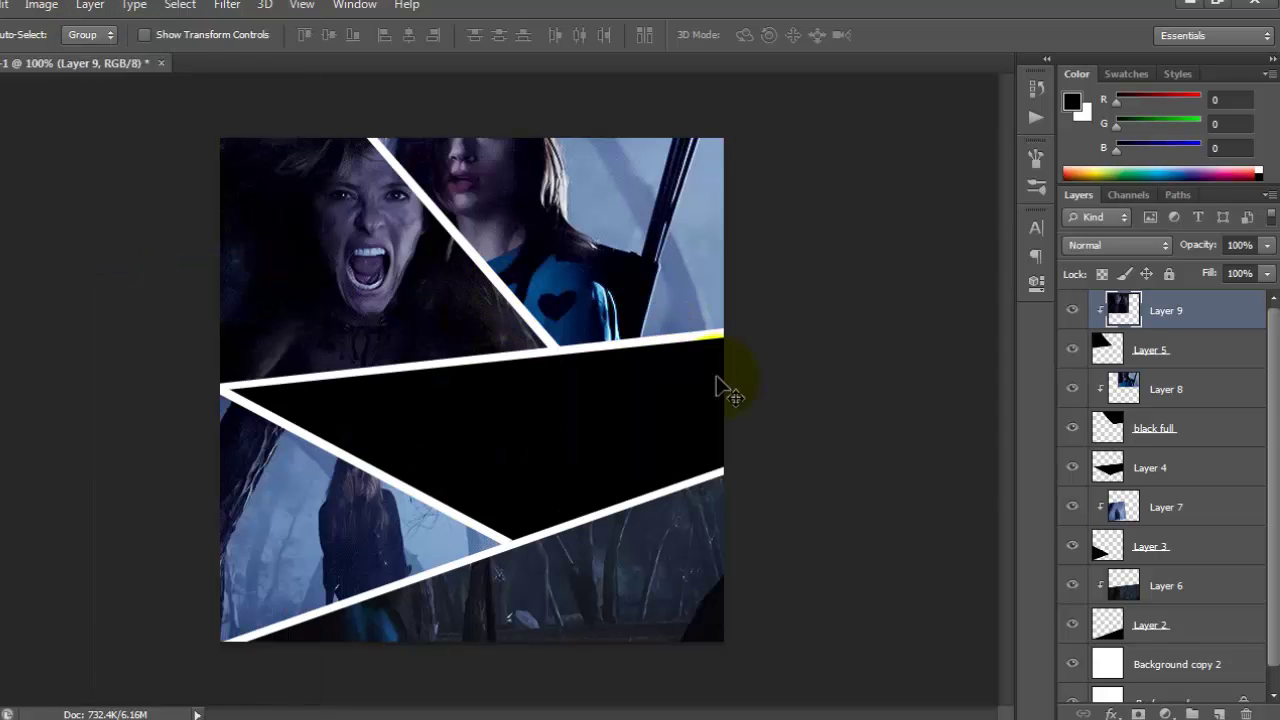
- Copy the photo from normal_teenwolf313_1421.jpg into the collage as a new layer
{"action": "mouse_move", "coordinate": [240, 714]}
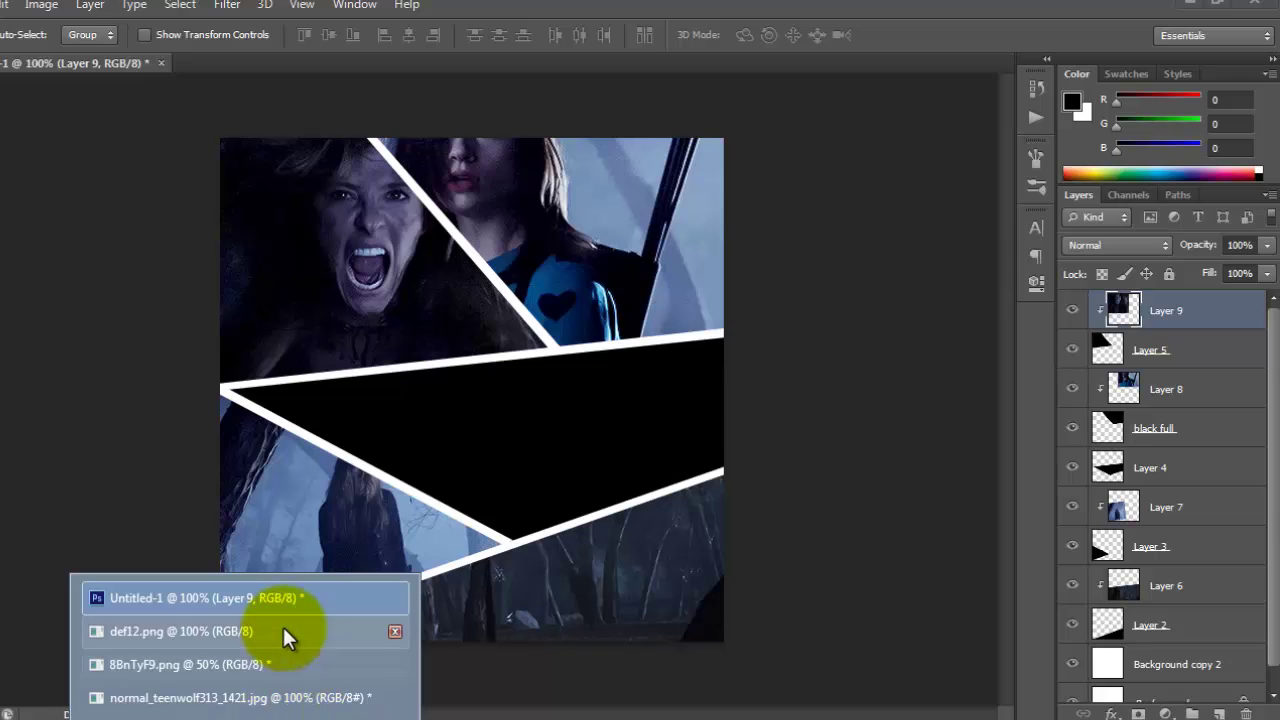
{"action": "left_click", "coordinate": [278, 697]}
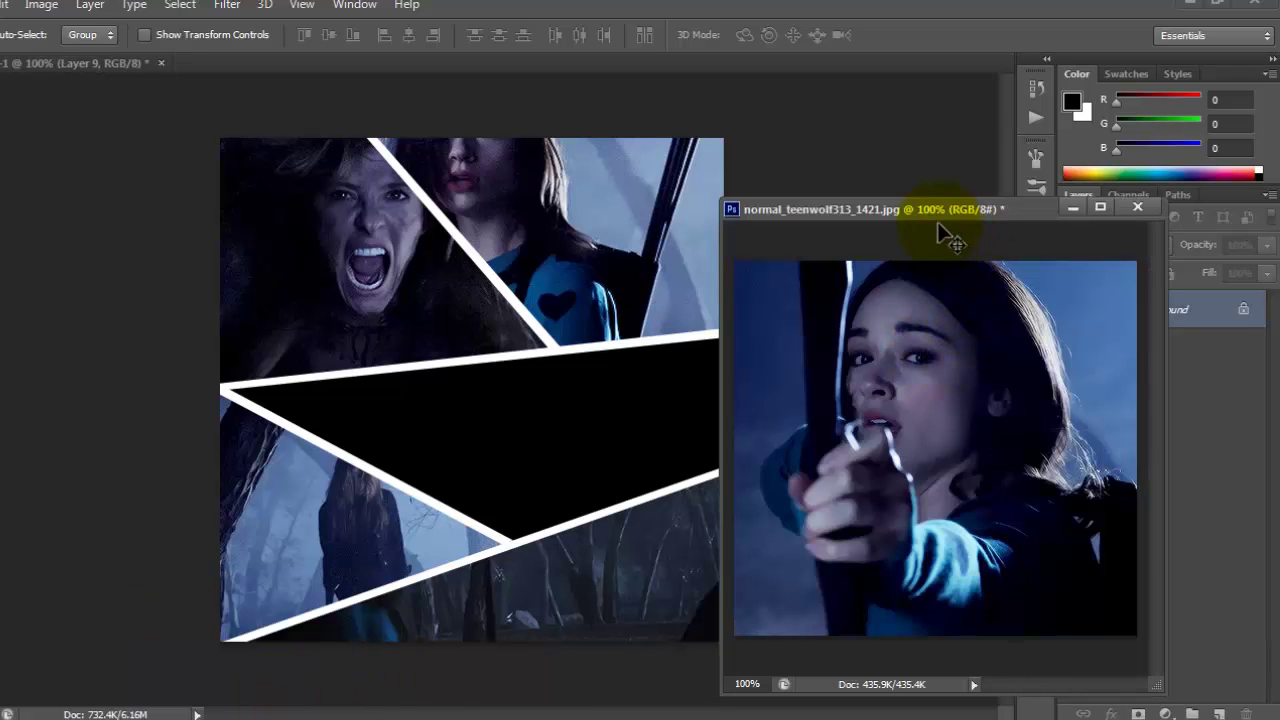
{"action": "left_click_drag", "start_coordinate": [914, 427], "coordinate": [576, 392]}
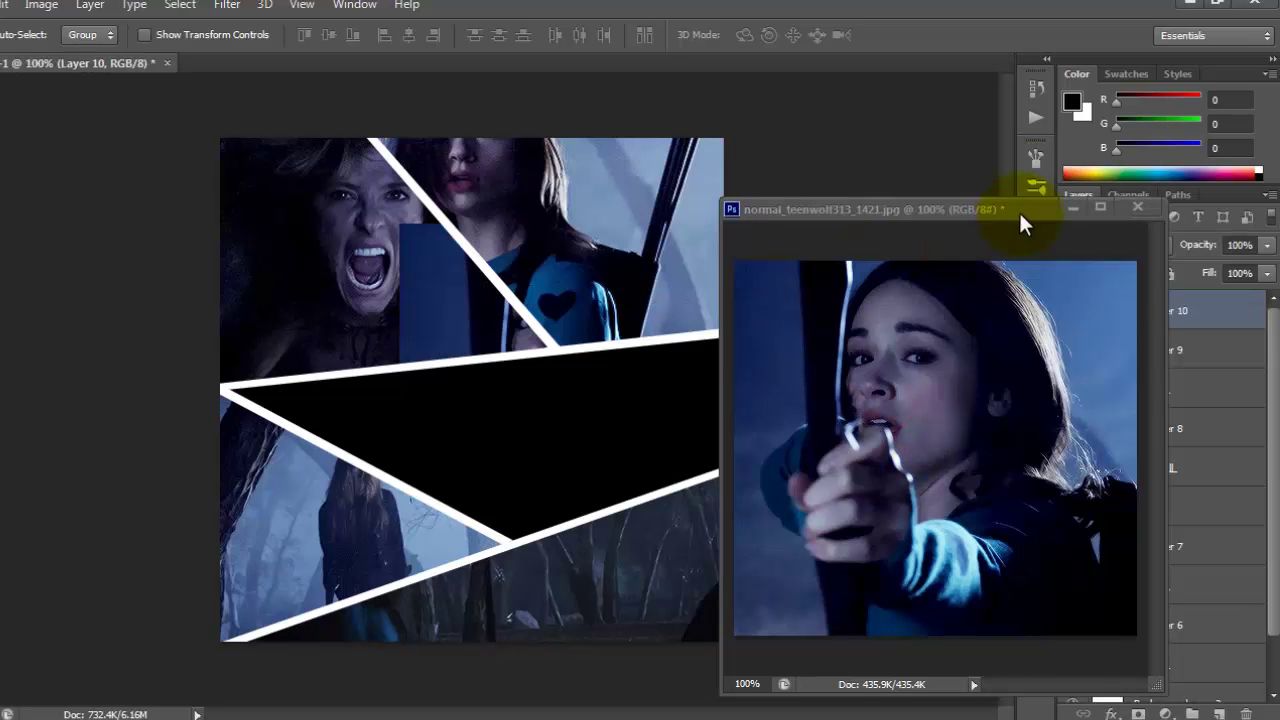
- Close normal_teenwolf313_1421.jpg without saving its changes and reorder Layer 10 to sit directly above Layer 4
{"action": "left_click", "coordinate": [1137, 208]}
{"action": "left_click", "coordinate": [623, 286]}
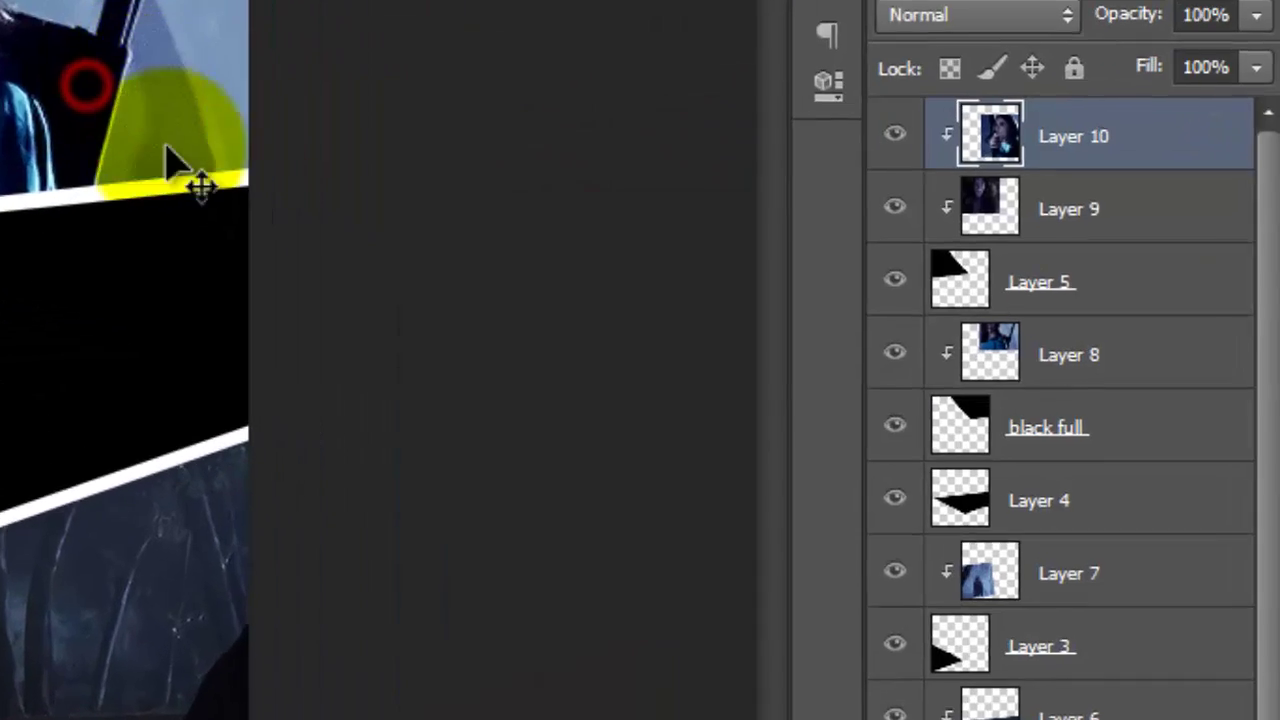
{"action": "left_click_drag", "start_coordinate": [1049, 51], "coordinate": [980, 471]}
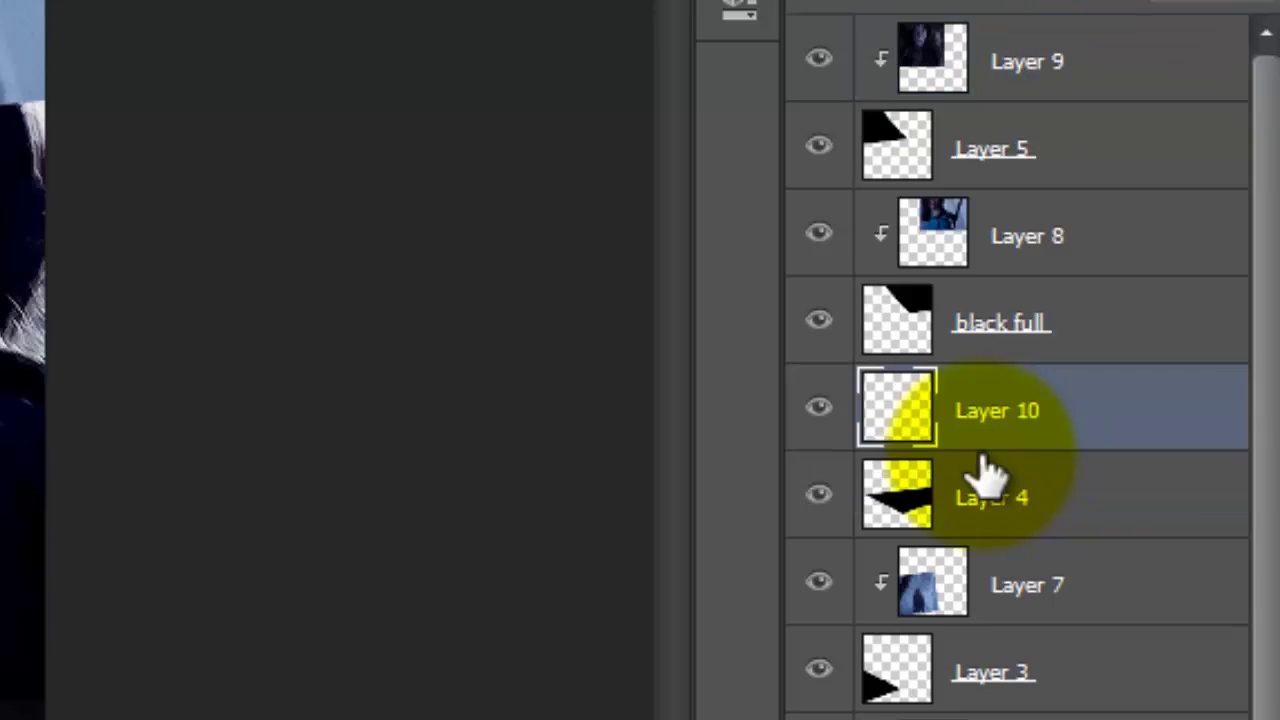
- Move the Layer 10 photo over the middle piece and enlarge it to span the full collage width
{"action": "left_click_drag", "start_coordinate": [150, 365], "coordinate": [349, 434]}
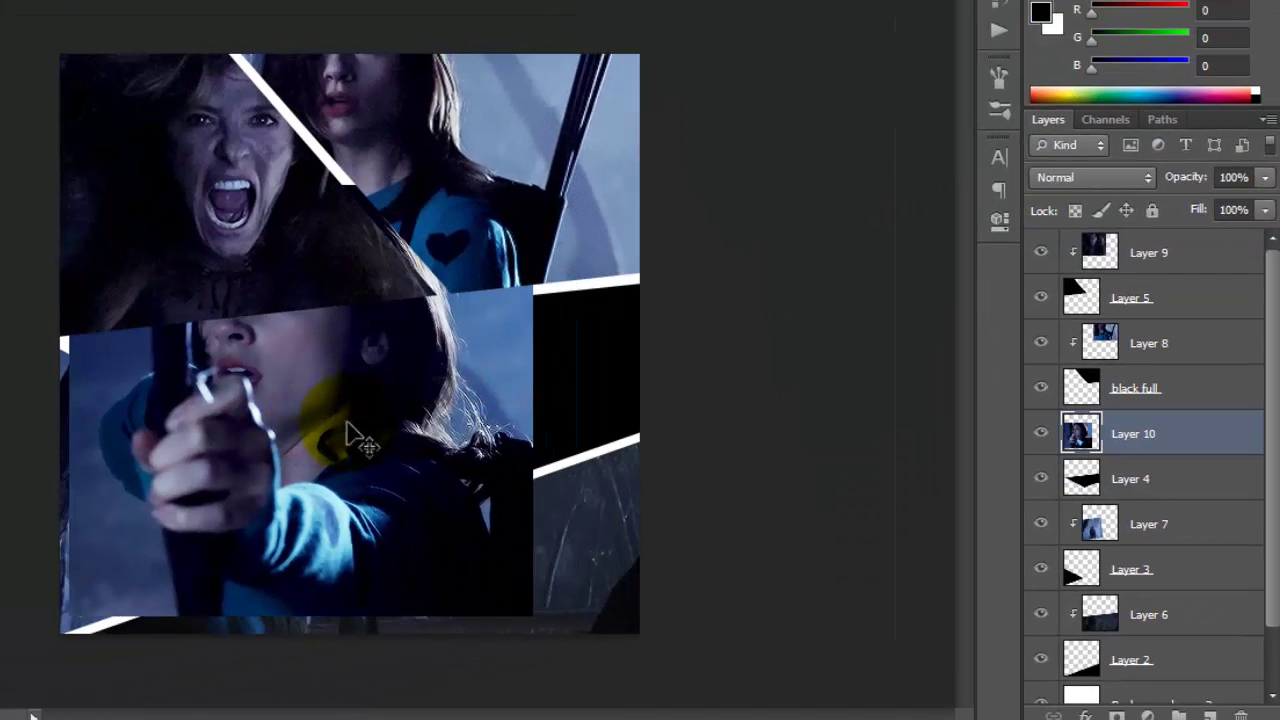
{"action": "key", "text": "ctrl+t"}
{"action": "left_click_drag", "start_coordinate": [538, 189], "coordinate": [726, 163]}
{"action": "left_click_drag", "start_coordinate": [535, 365], "coordinate": [520, 485]}
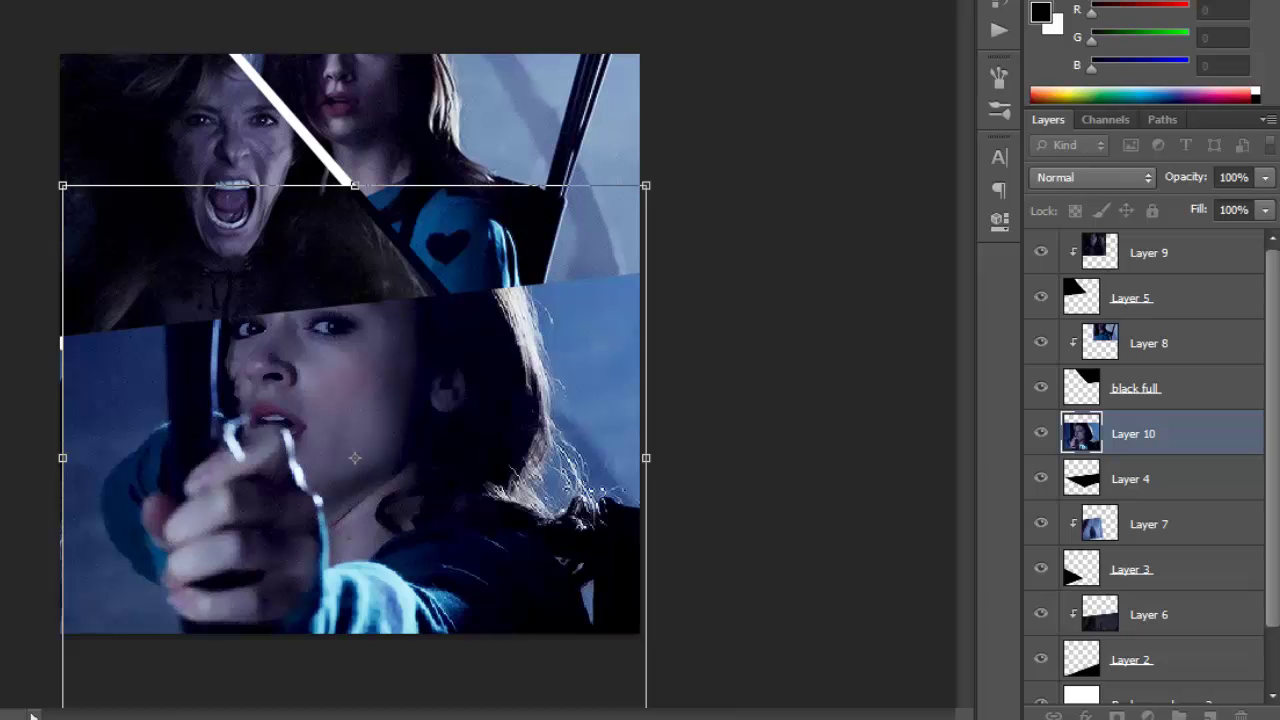
{"action": "key", "text": "Return"}
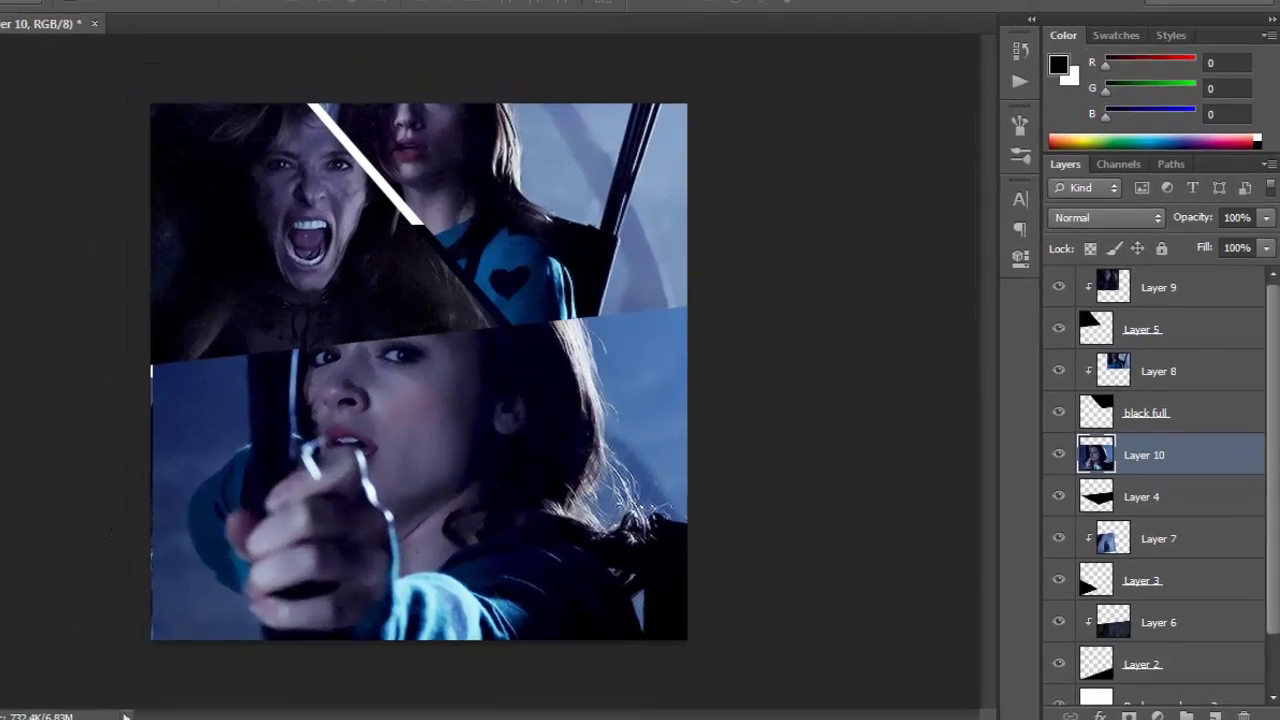
- Clip Layer 10 to Layer 4 with a clipping mask and shift the photo slightly down so the eyes show in the piece
{"action": "left_click", "coordinate": [60, 13]}
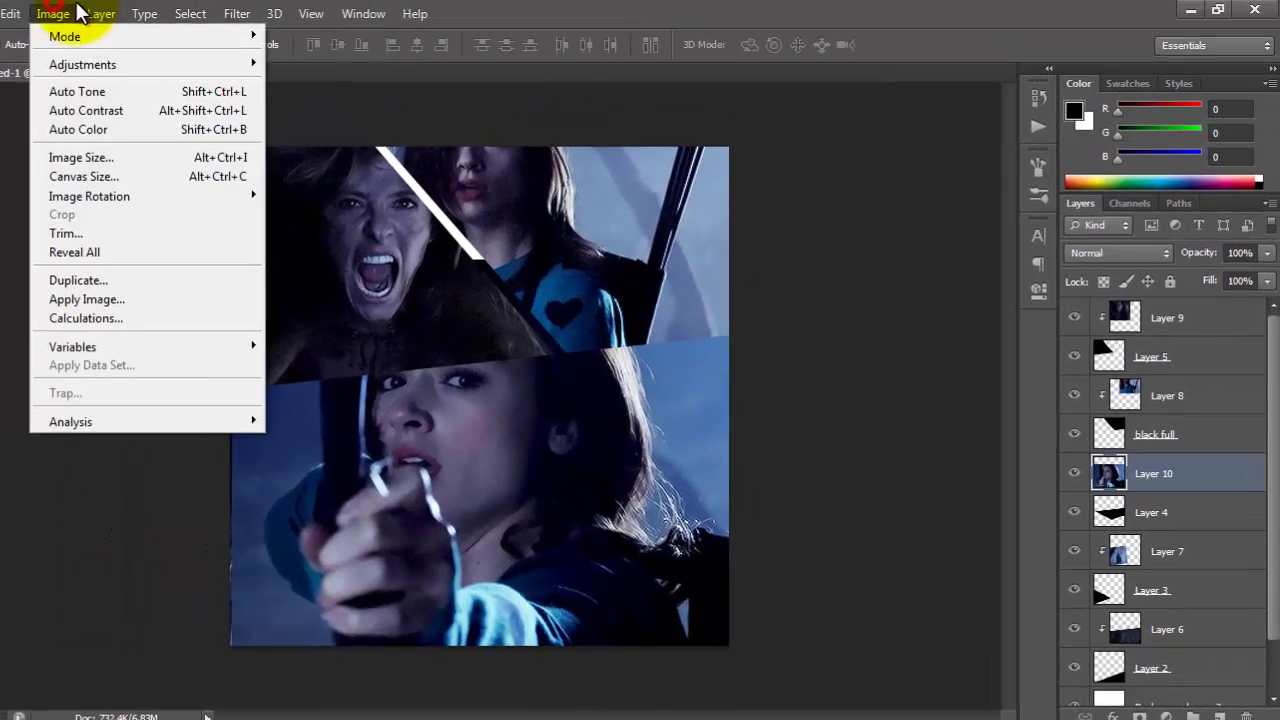
{"action": "mouse_move", "coordinate": [100, 13]}
{"action": "left_click", "coordinate": [234, 284]}
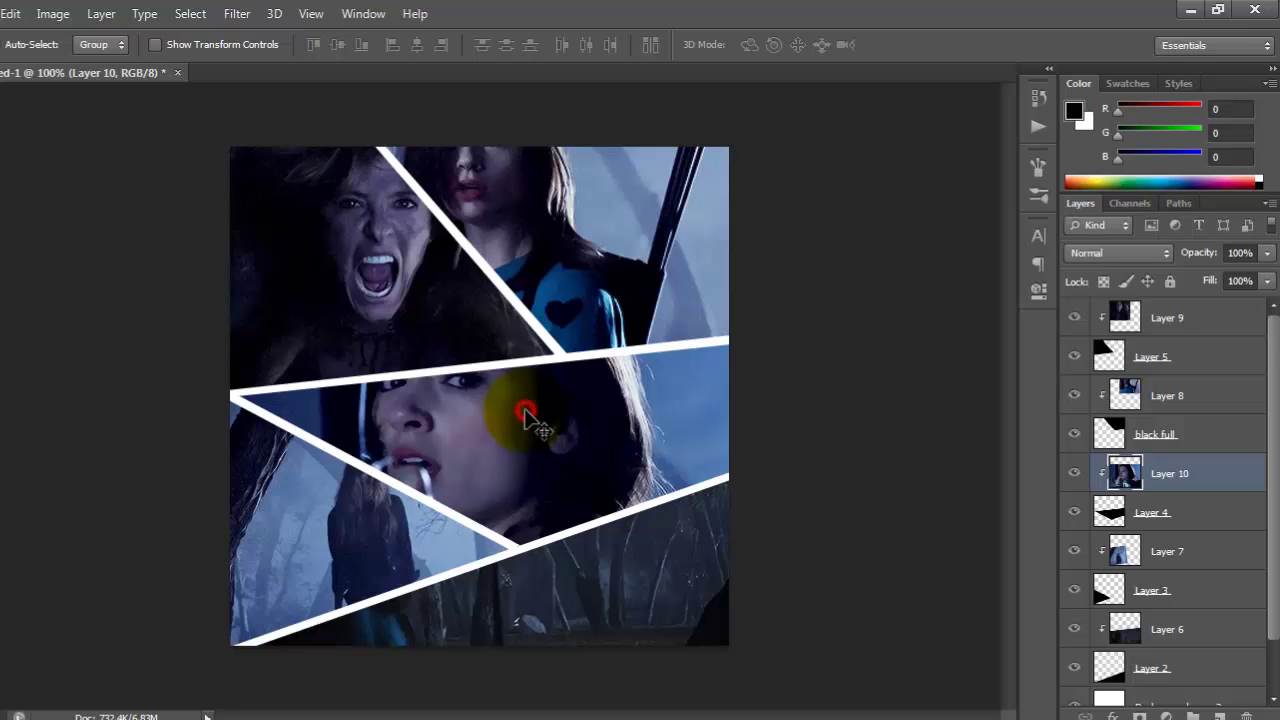
{"action": "mouse_move", "coordinate": [527, 415]}
{"action": "left_mouse_down"}
{"action": "mouse_move", "coordinate": [526, 352]}
{"action": "mouse_move", "coordinate": [526, 425]}
{"action": "left_mouse_up"}
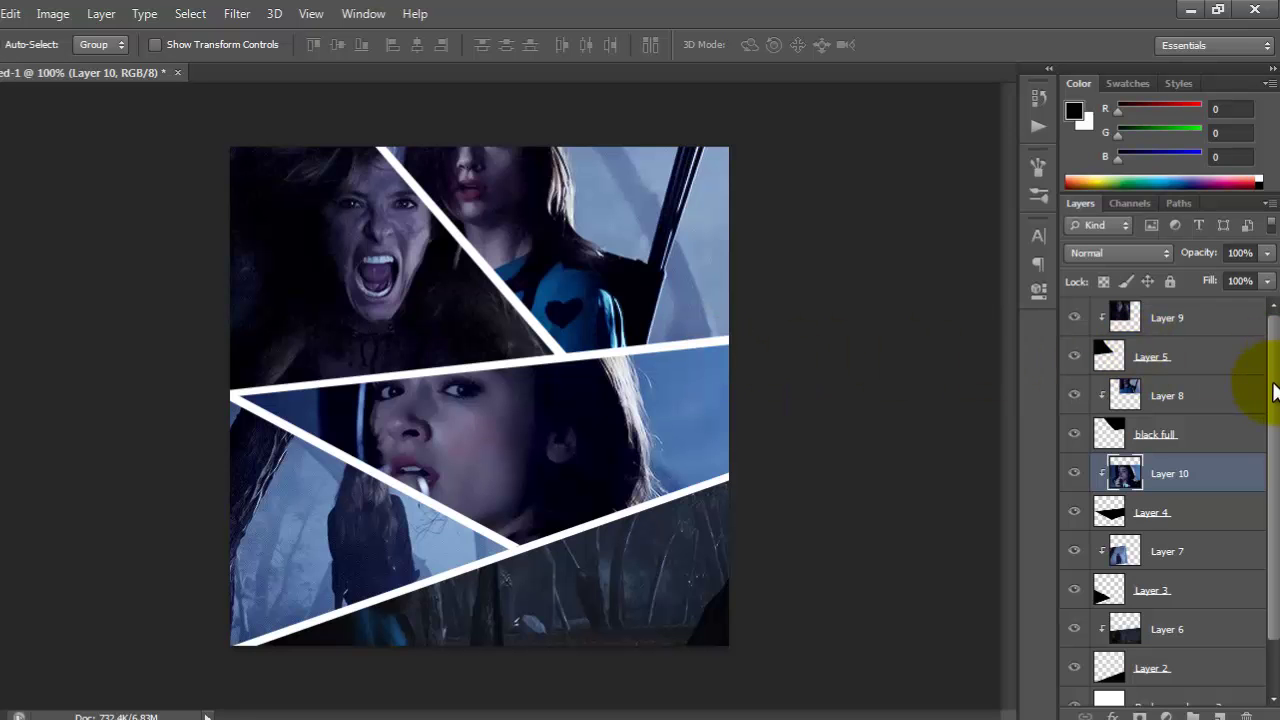
- Flatten the collage into a single Background layer
{"action": "scroll", "coordinate": [1275, 392], "scroll_direction": "down", "scroll_amount": 1}
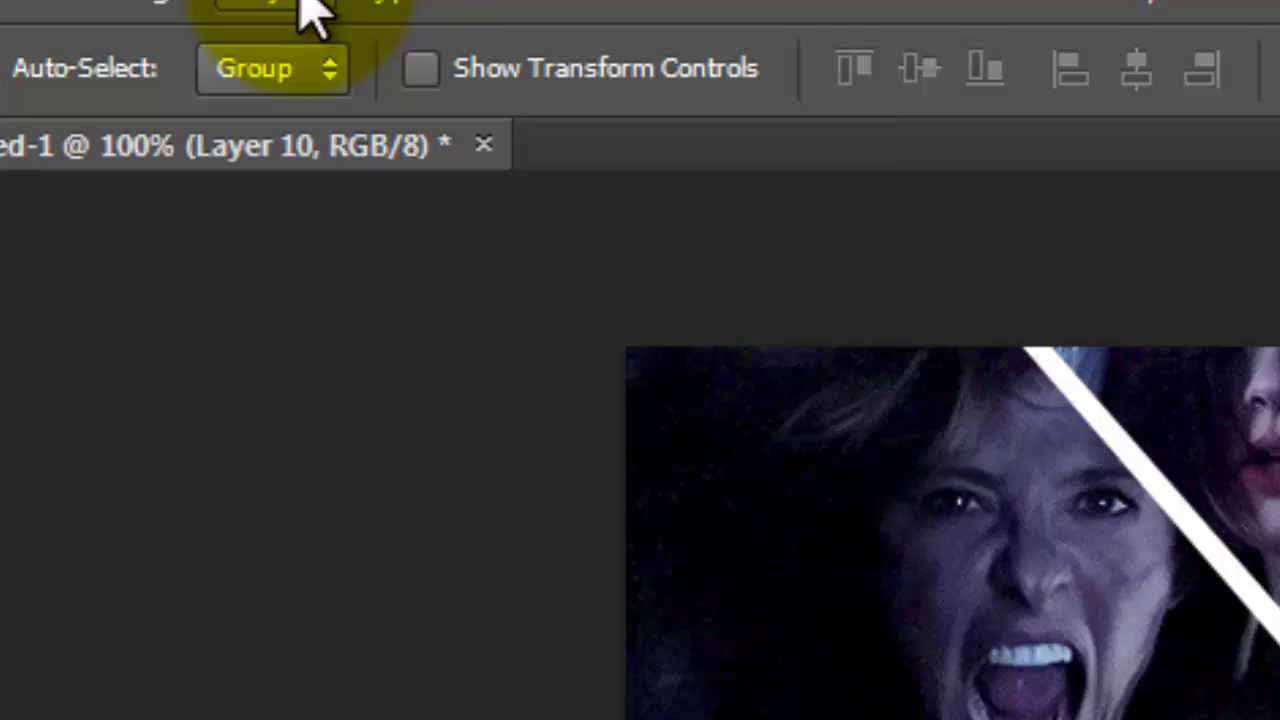
{"action": "left_click", "coordinate": [101, 13]}
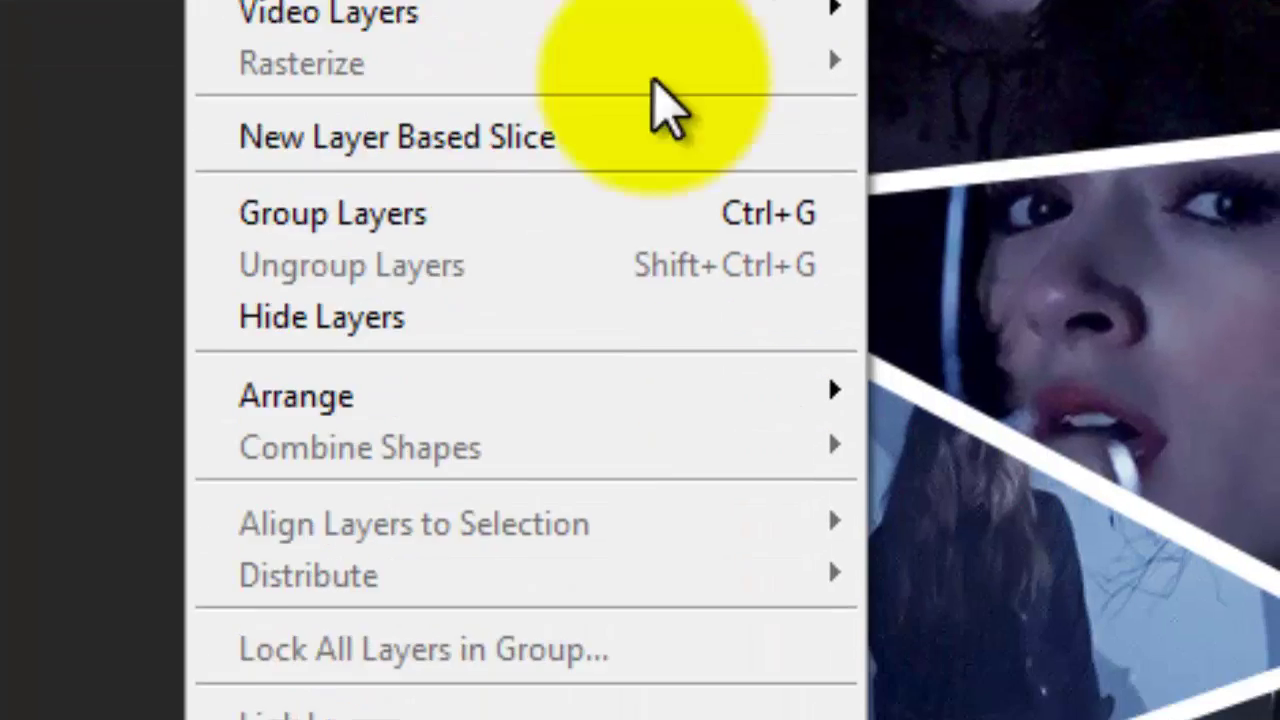
{"action": "left_click", "coordinate": [656, 578]}
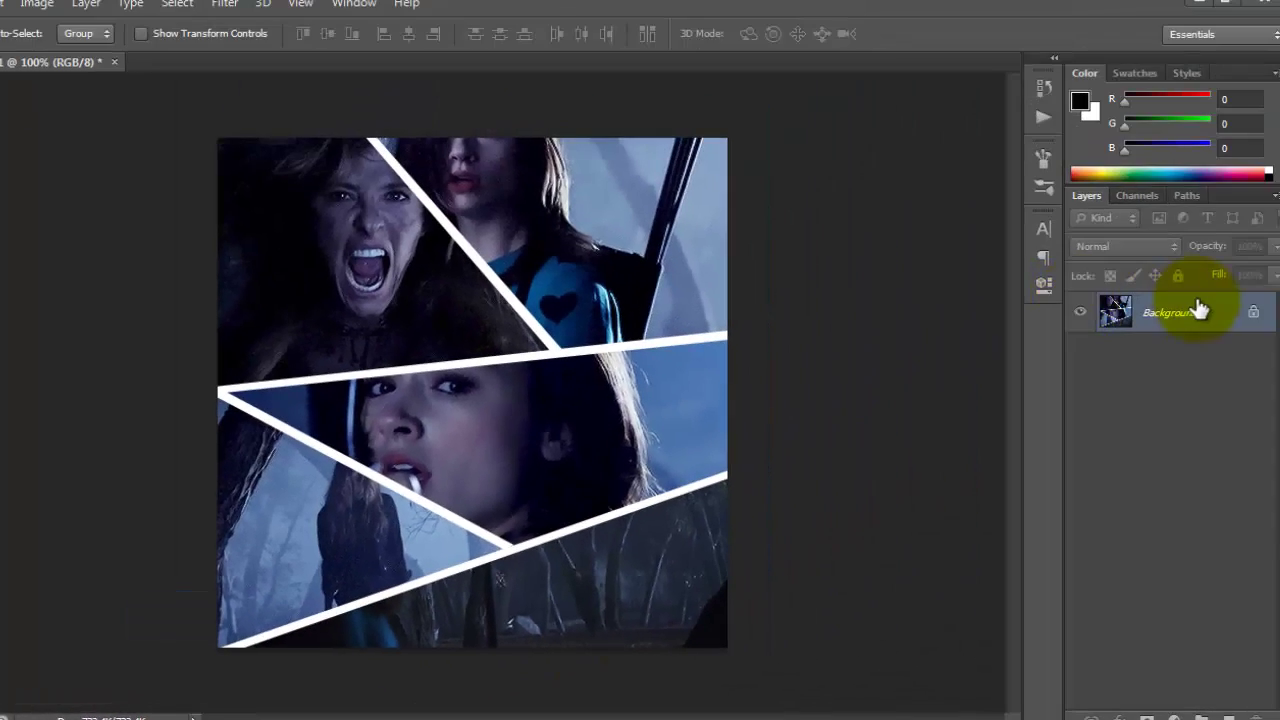
- Duplicate the flattened Background layer as Background copy
{"action": "right_click", "coordinate": [1196, 302]}
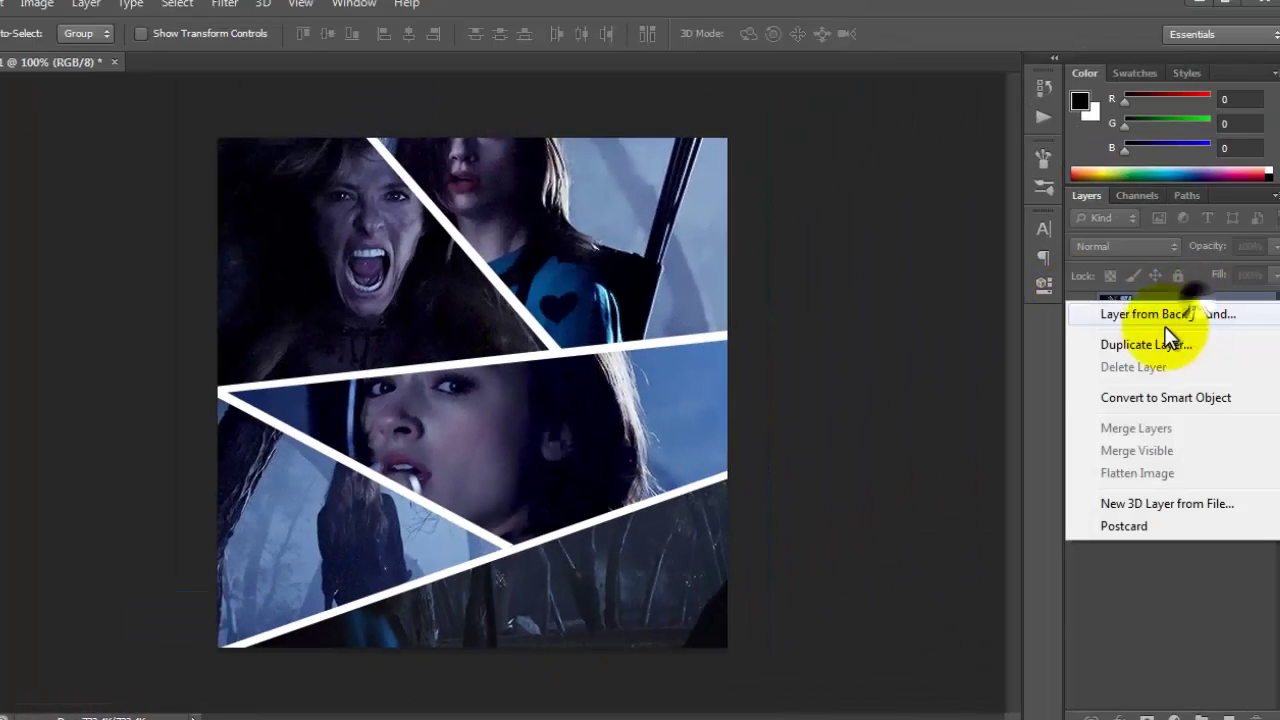
{"action": "left_click", "coordinate": [1136, 346]}
{"action": "left_click", "coordinate": [768, 216]}
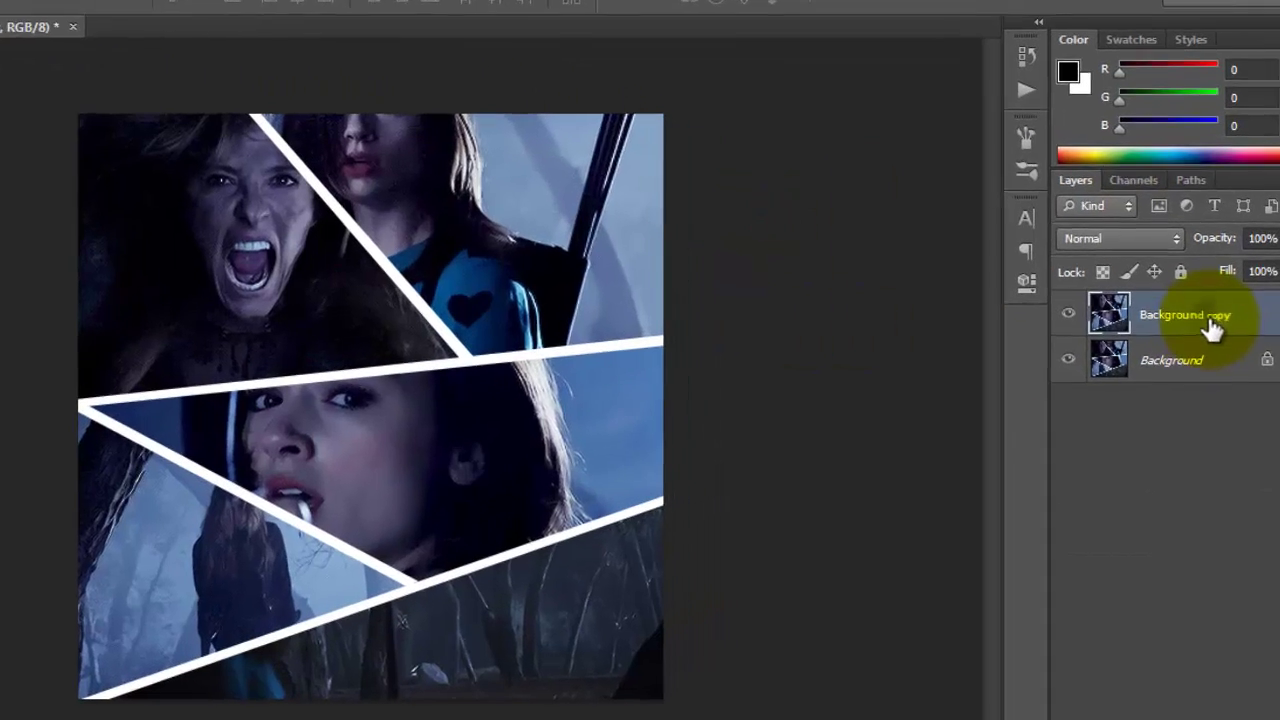
- Add a 3 px black inside Stroke layer style at 100% opacity to Background copy
{"action": "right_click", "coordinate": [1212, 328]}
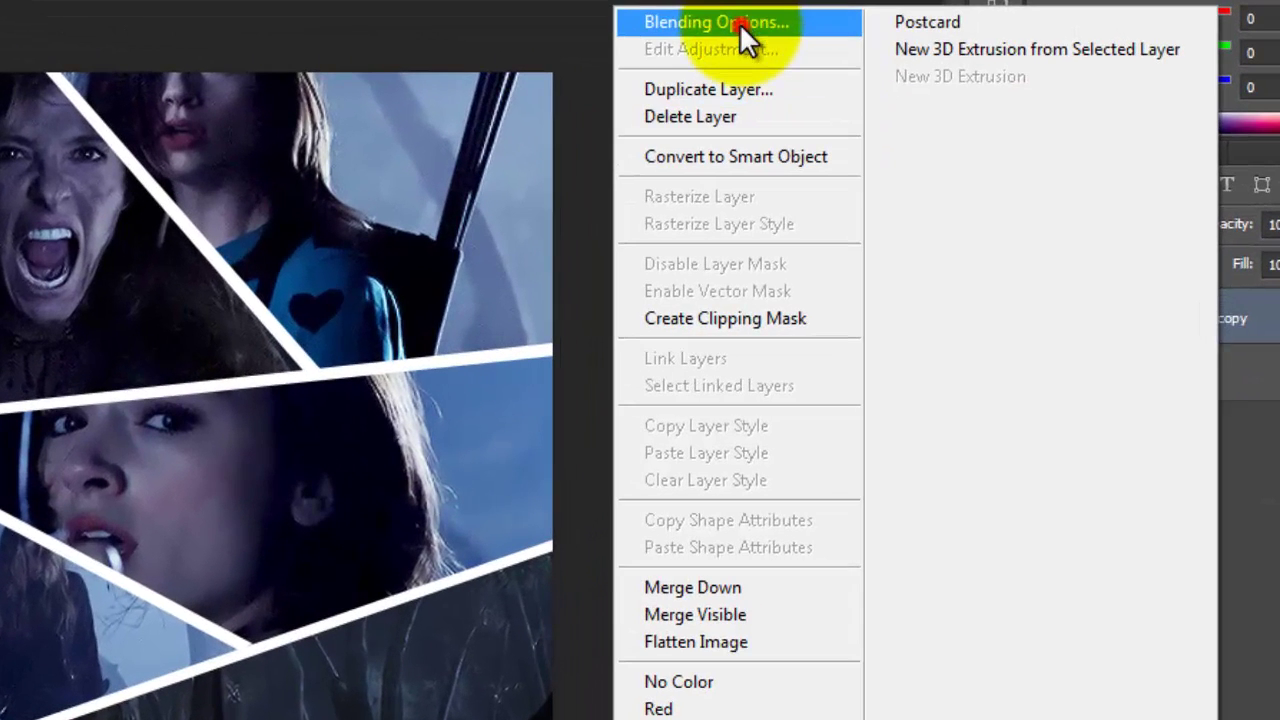
{"action": "left_click", "coordinate": [726, 28]}
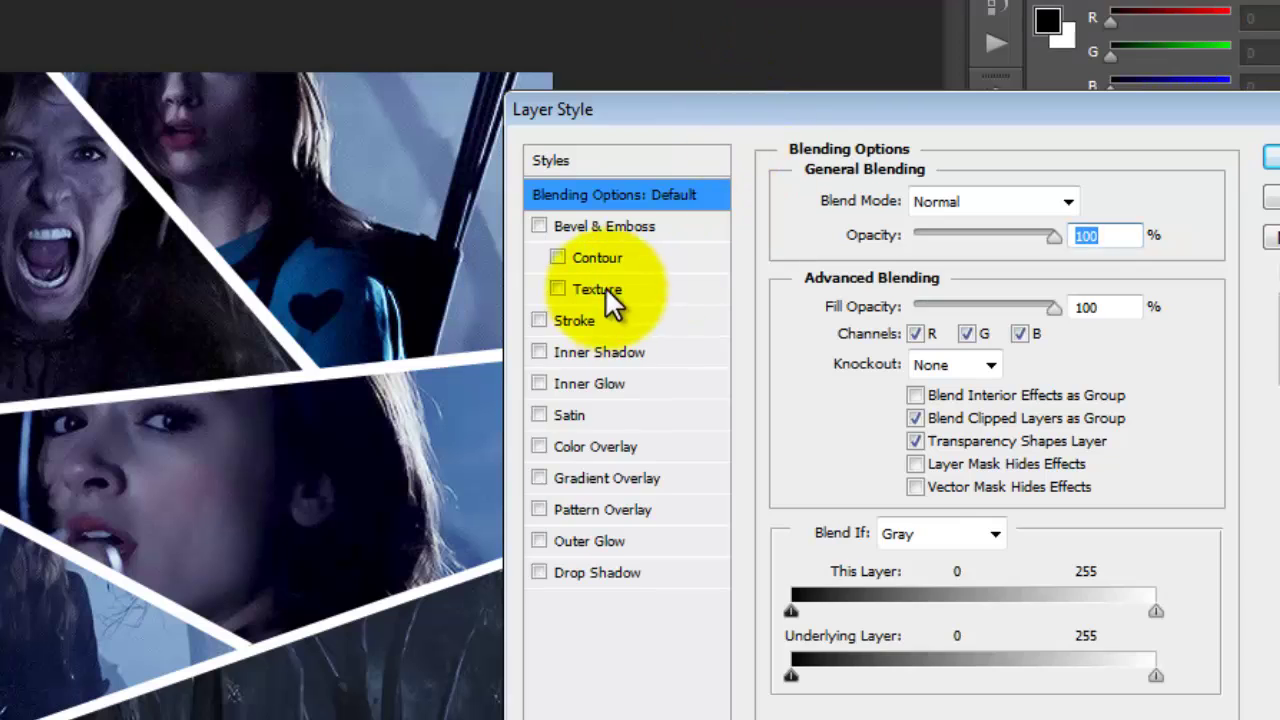
{"action": "left_click", "coordinate": [557, 318]}
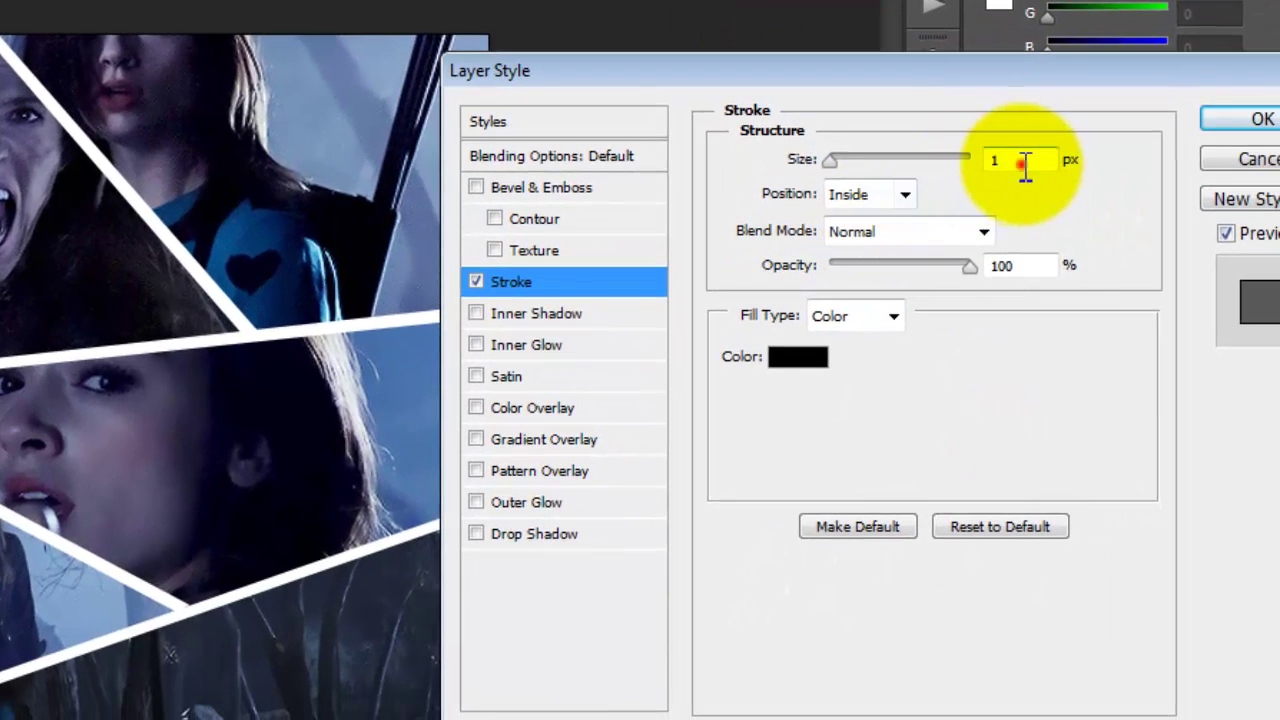
{"action": "double_click", "coordinate": [1056, 188]}
{"action": "type", "text": "2"}
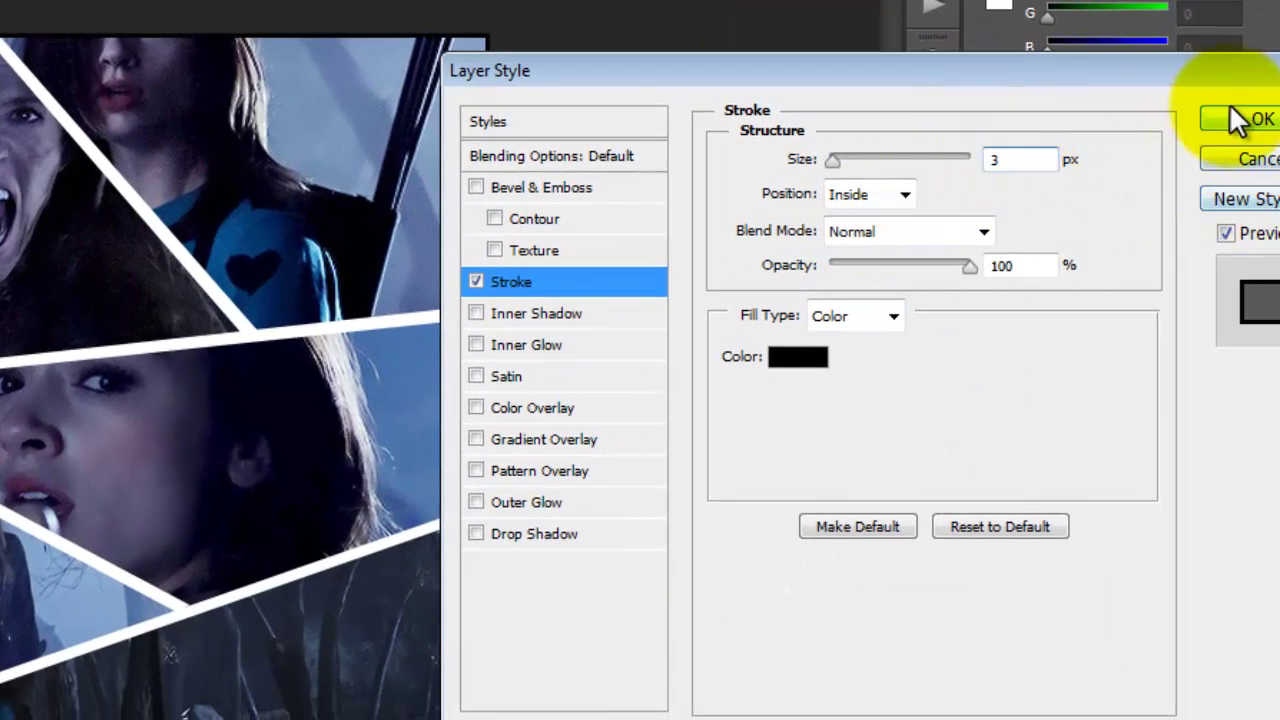
{"action": "left_click", "coordinate": [1255, 119]}
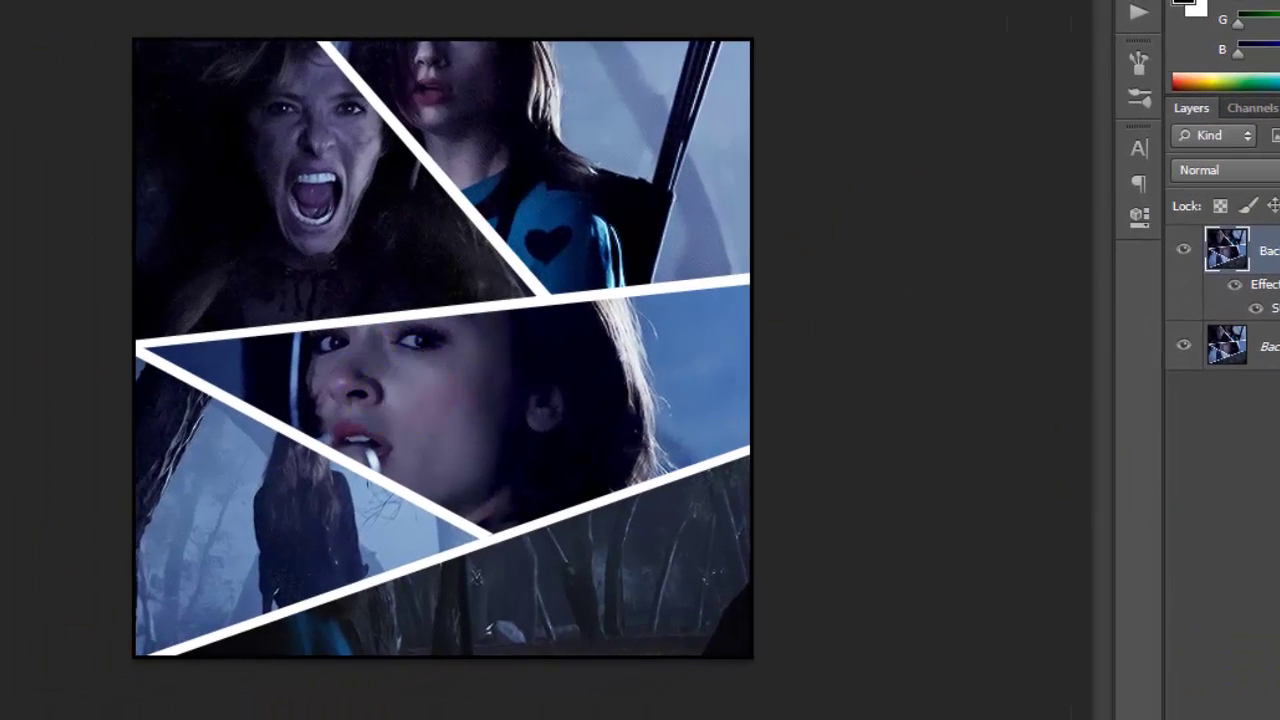
- Create a new layer above Background copy and marquee-select a rectangle about 4.0 by 2.4 in around the middle of the collage
{"action": "left_click", "coordinate": [1245, 705]}
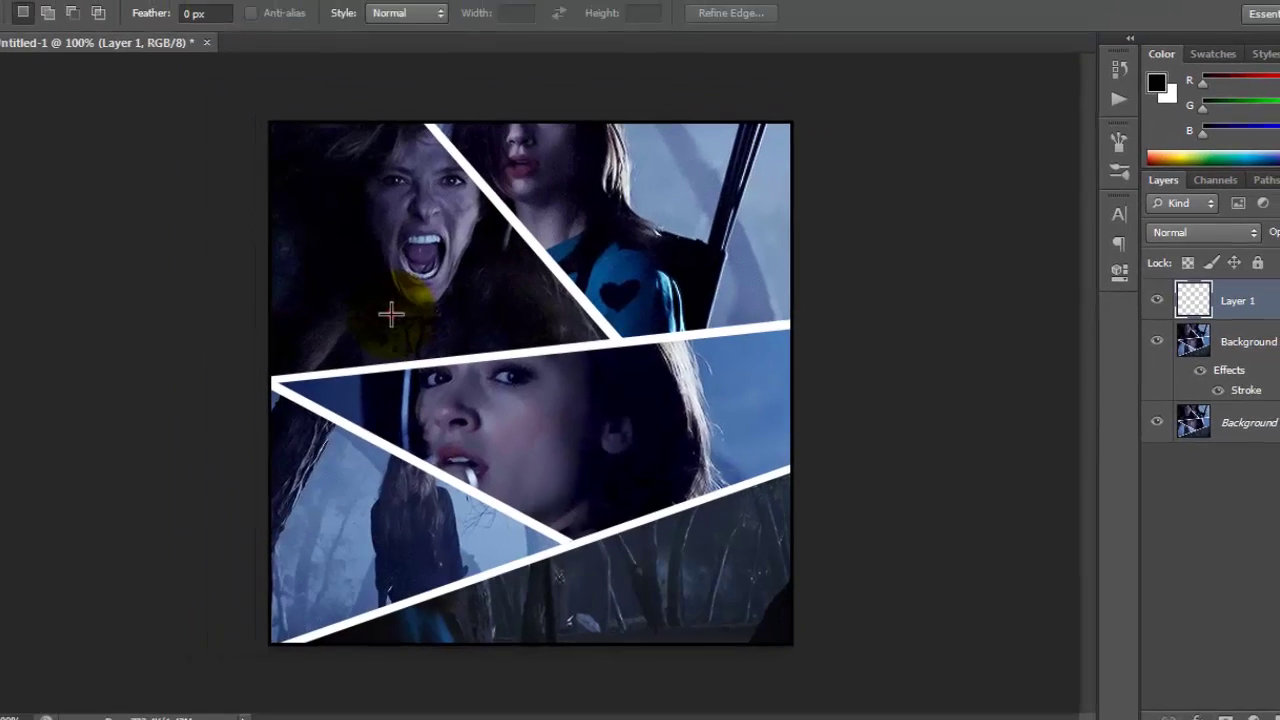
{"action": "left_click_drag", "start_coordinate": [316, 283], "coordinate": [618, 470]}
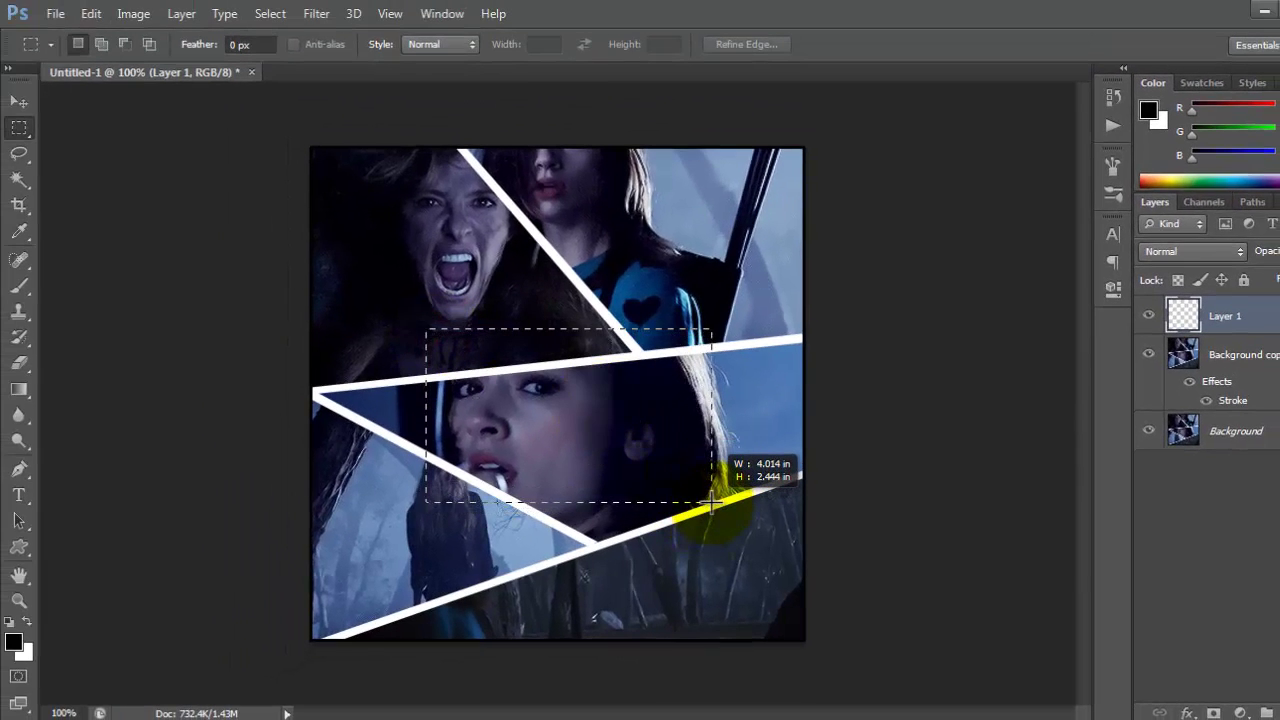
{"action": "left_click_drag", "start_coordinate": [711, 503], "coordinate": [711, 503]}
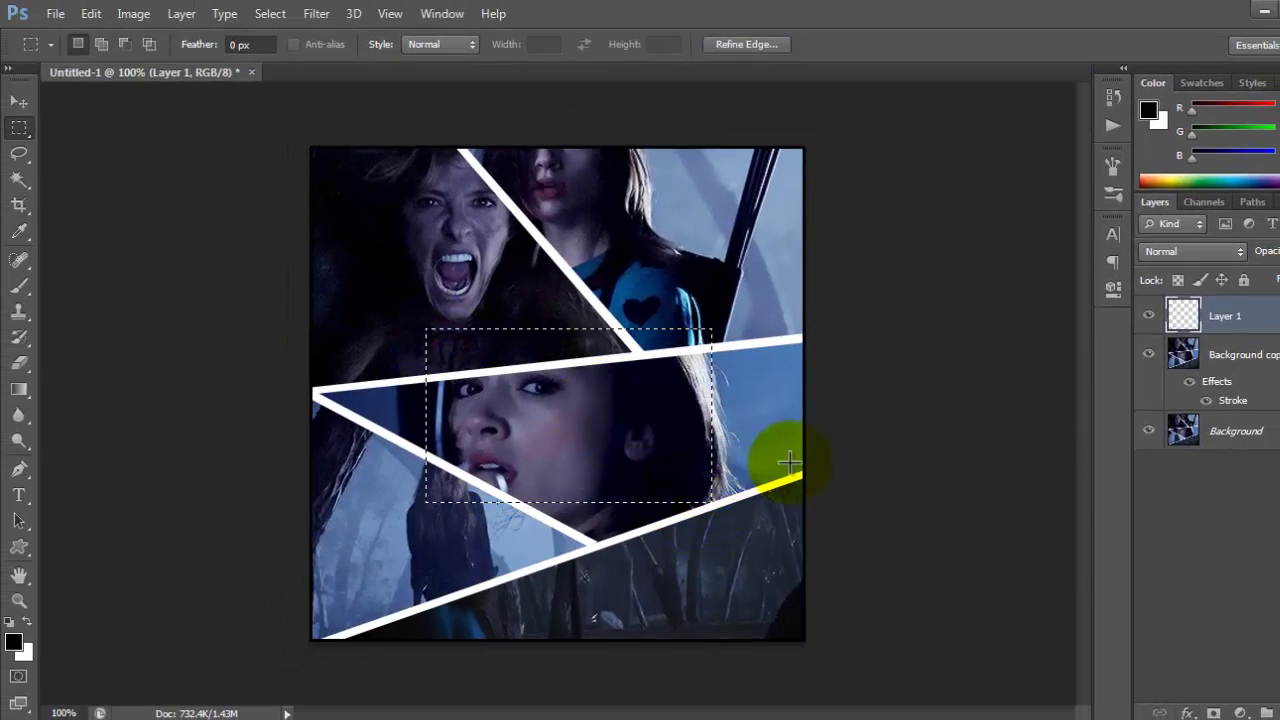
- Sample the slate blue 546794 from the collage as foreground colour, brush it across the whole rectangular selection, and deselect
{"action": "left_click", "coordinate": [102, 9]}
{"action": "left_click", "coordinate": [94, 11]}
{"action": "left_click", "coordinate": [14, 292]}
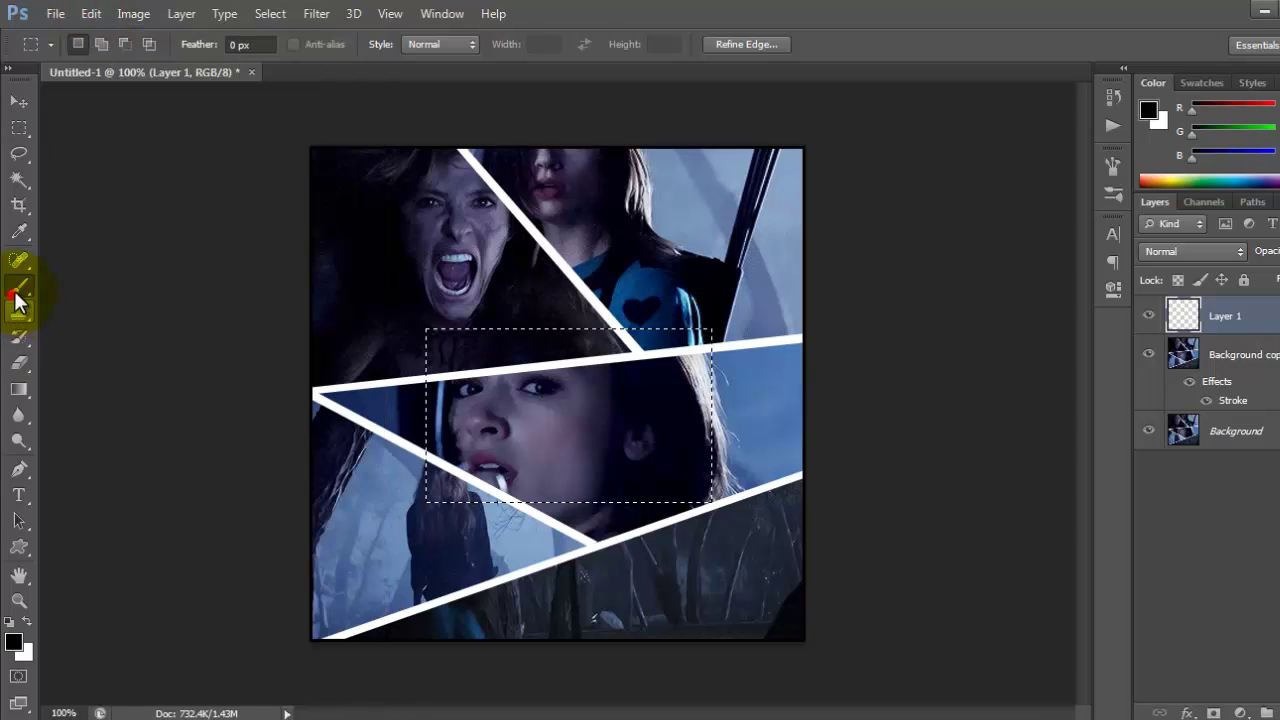
{"action": "left_click", "coordinate": [1148, 104]}
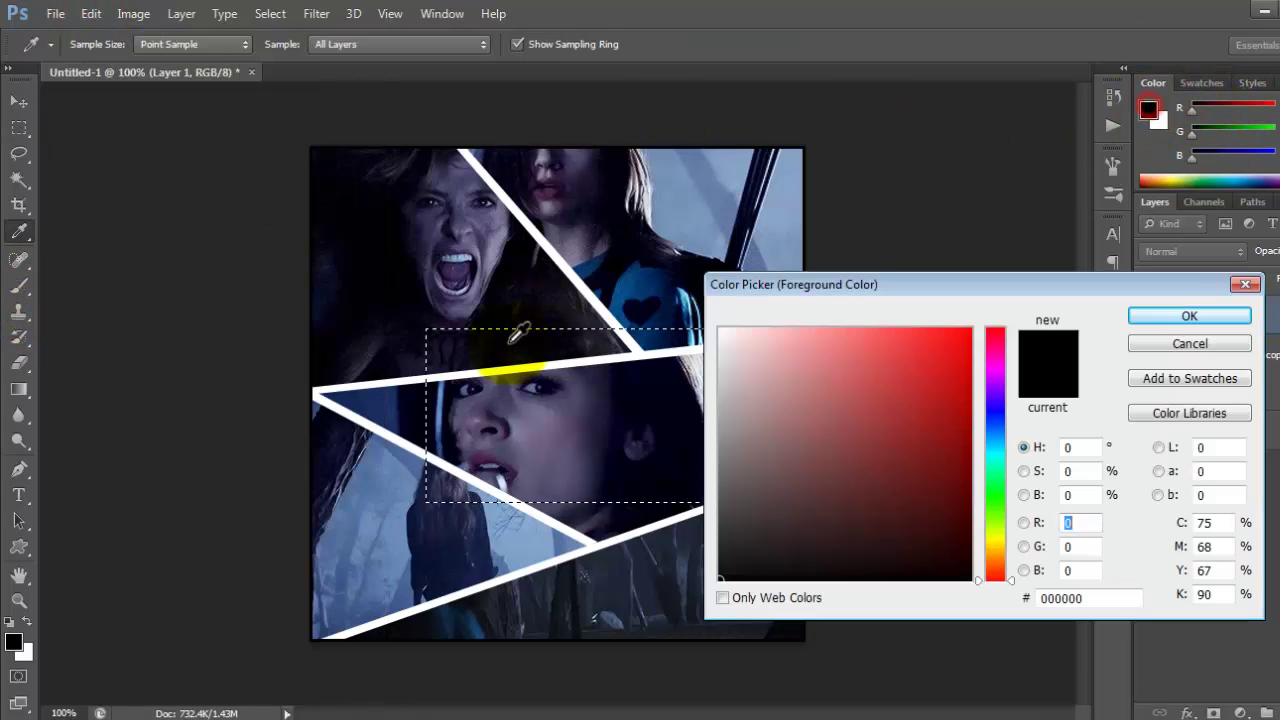
{"action": "left_click", "coordinate": [397, 445]}
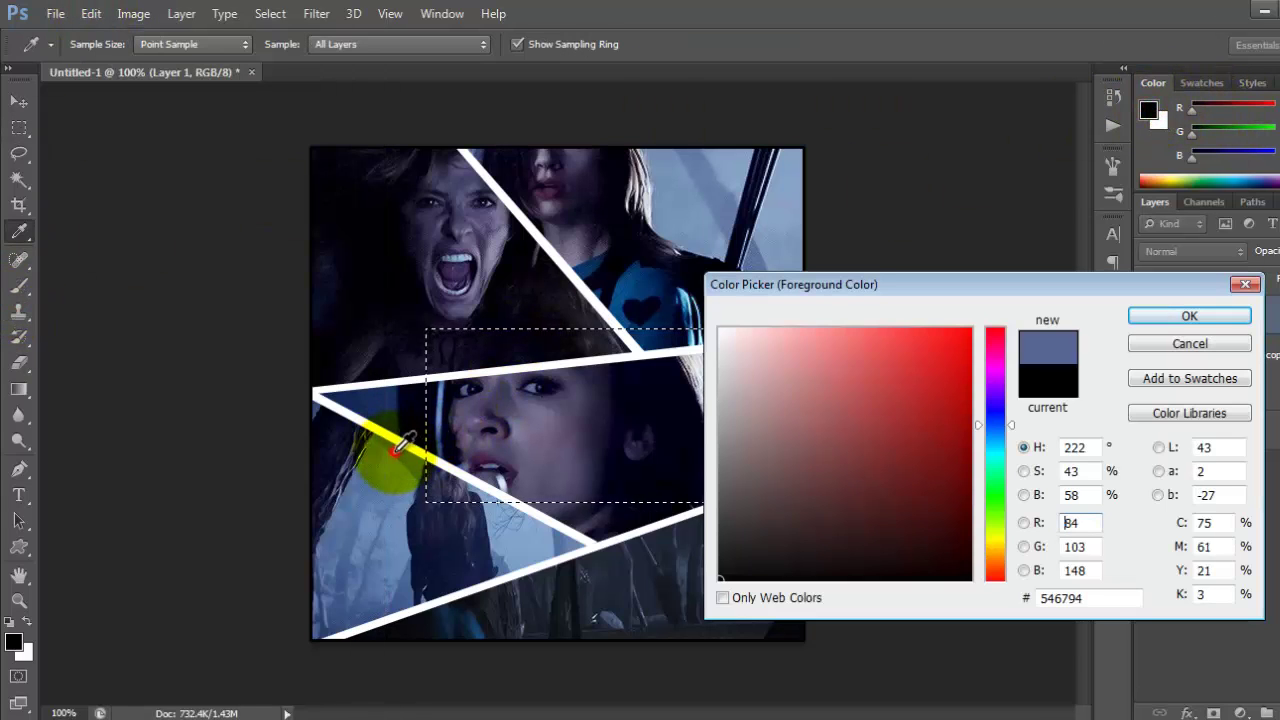
{"action": "left_click", "coordinate": [1160, 318]}
{"action": "mouse_move", "coordinate": [415, 349]}
{"action": "left_mouse_down"}
{"action": "mouse_move", "coordinate": [752, 346]}
{"action": "mouse_move", "coordinate": [312, 389]}
{"action": "mouse_move", "coordinate": [624, 485]}
{"action": "mouse_move", "coordinate": [422, 488]}
{"action": "left_mouse_up"}
{"action": "key", "text": "ctrl+d"}
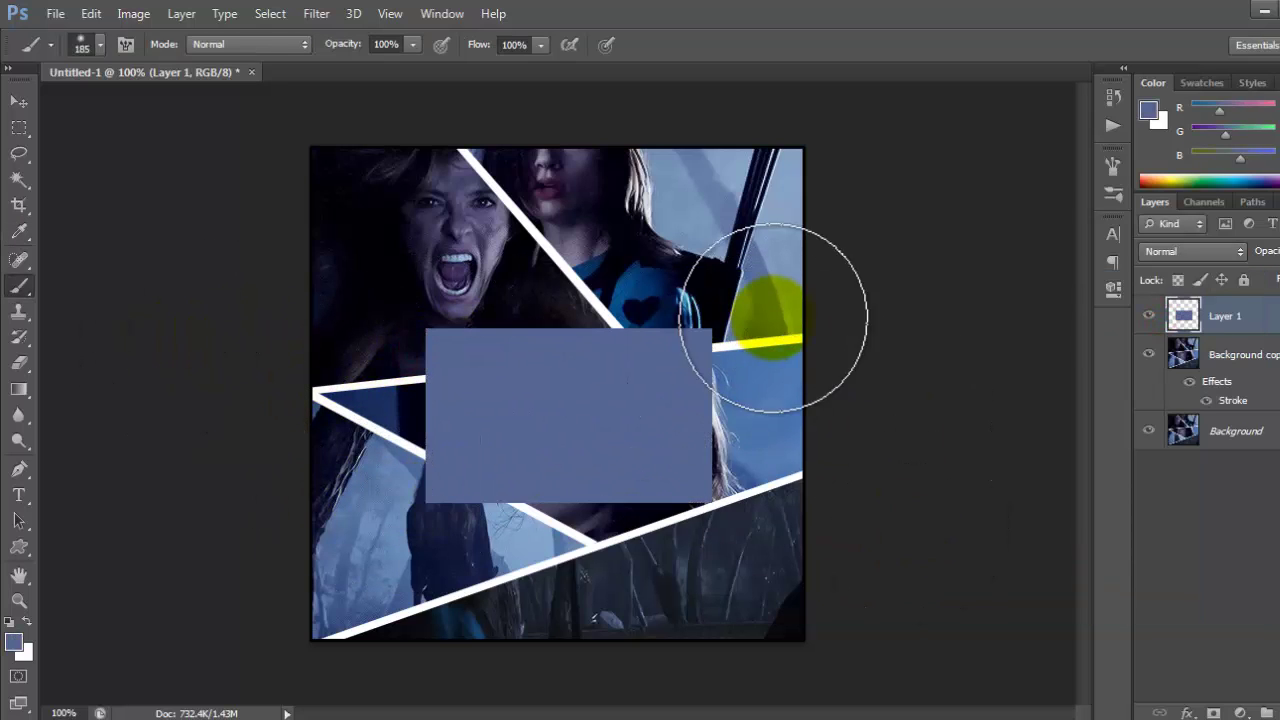
- Set Layer 1's blend mode to Lighten and its opacity to 45%
{"action": "left_click", "coordinate": [1241, 321]}
{"action": "left_click", "coordinate": [1198, 251]}
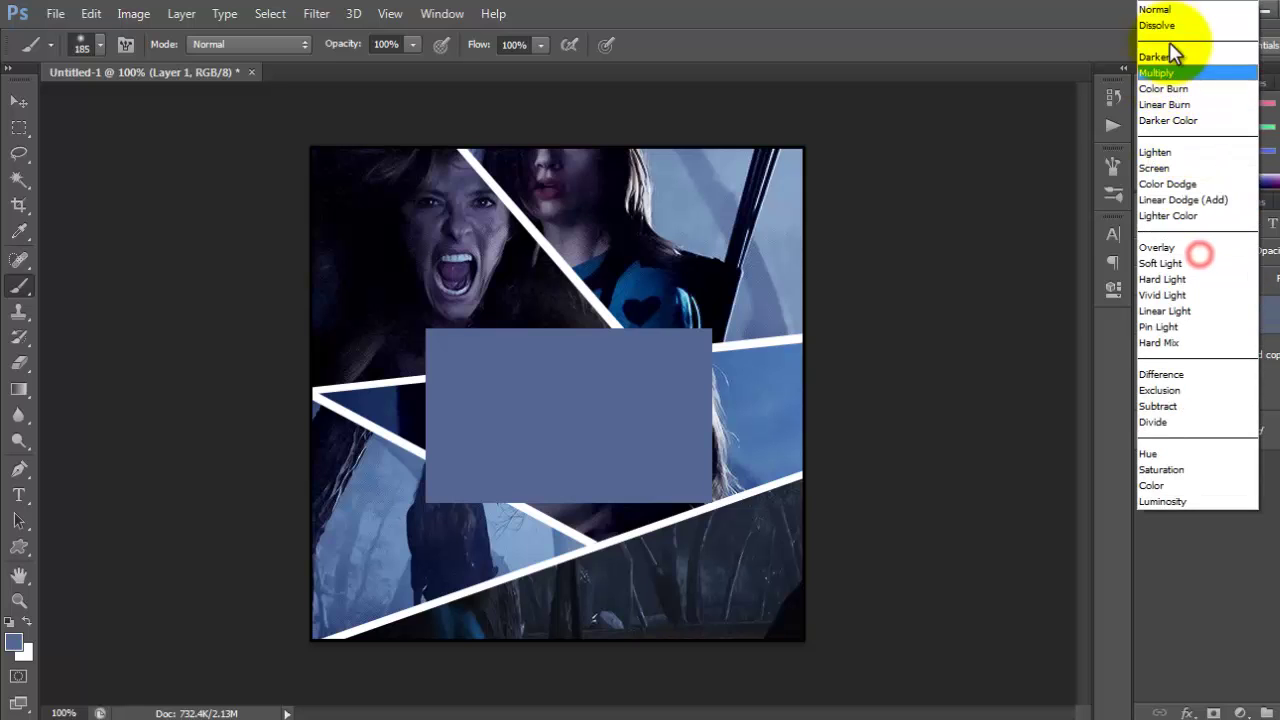
{"action": "left_click", "coordinate": [1180, 16]}
{"action": "scroll", "coordinate": [1211, 251], "scroll_direction": "down", "scroll_amount": 7}
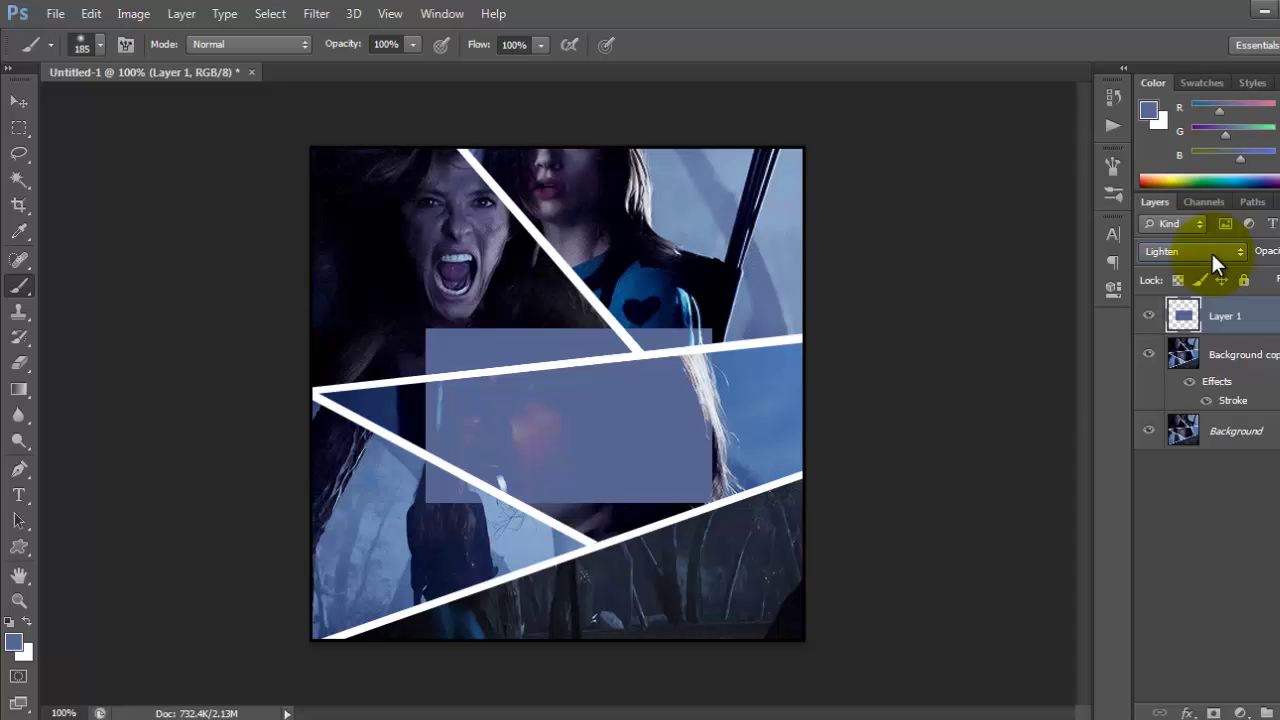
{"action": "left_click", "coordinate": [20, 102]}
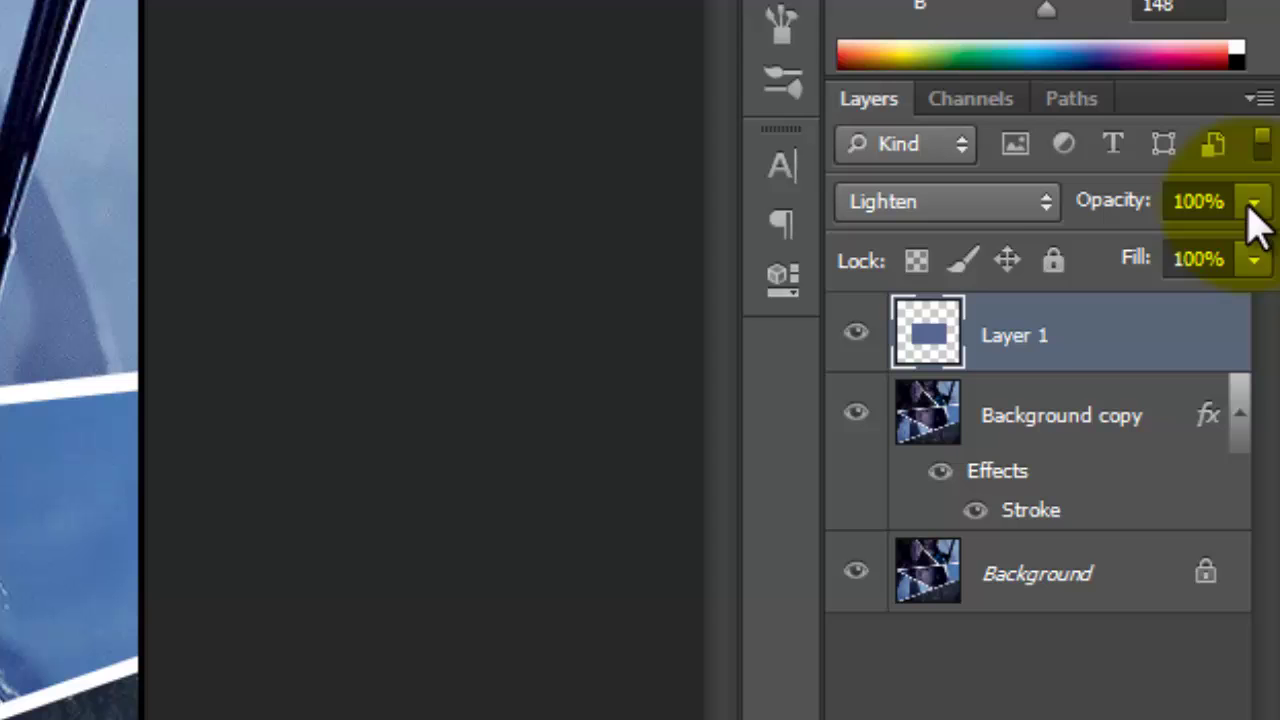
{"action": "left_click", "coordinate": [1253, 203]}
{"action": "left_click_drag", "start_coordinate": [1182, 244], "coordinate": [1138, 254]}
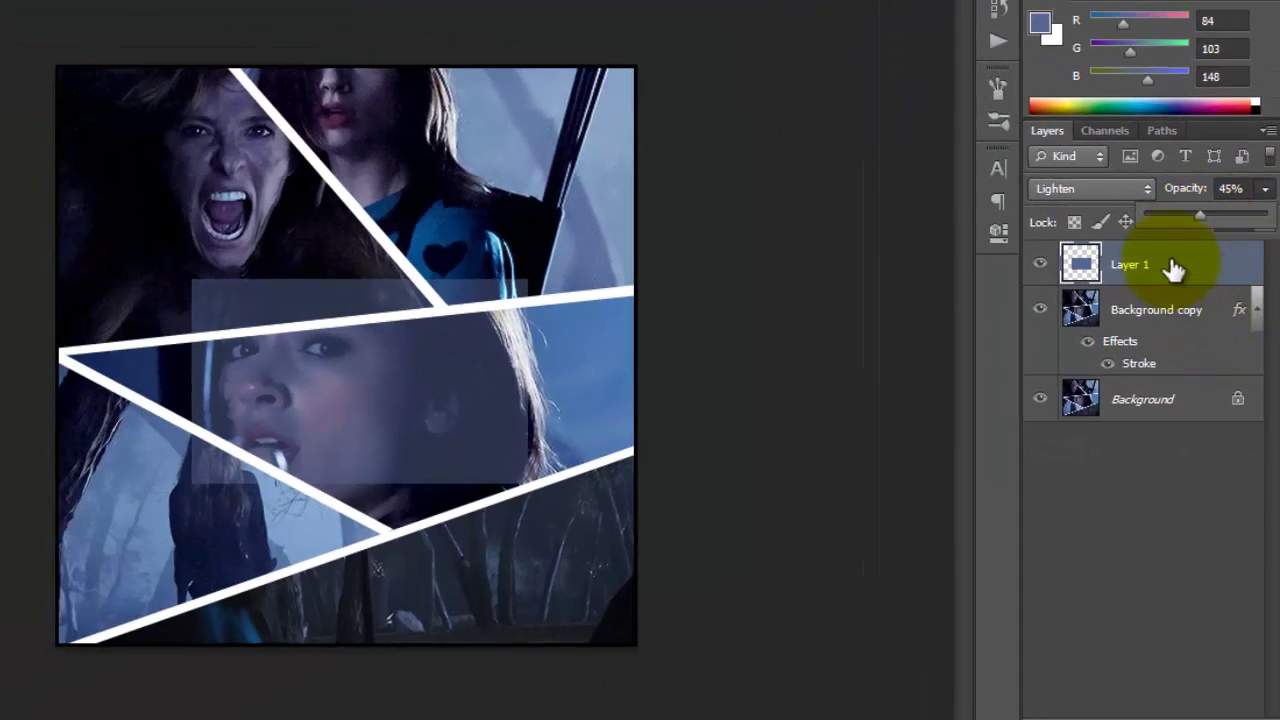
- Add a 1 px black Stroke layer style to Layer 1, positioned outside at 100% opacity
{"action": "right_click", "coordinate": [1160, 278]}
{"action": "left_click", "coordinate": [770, 23]}
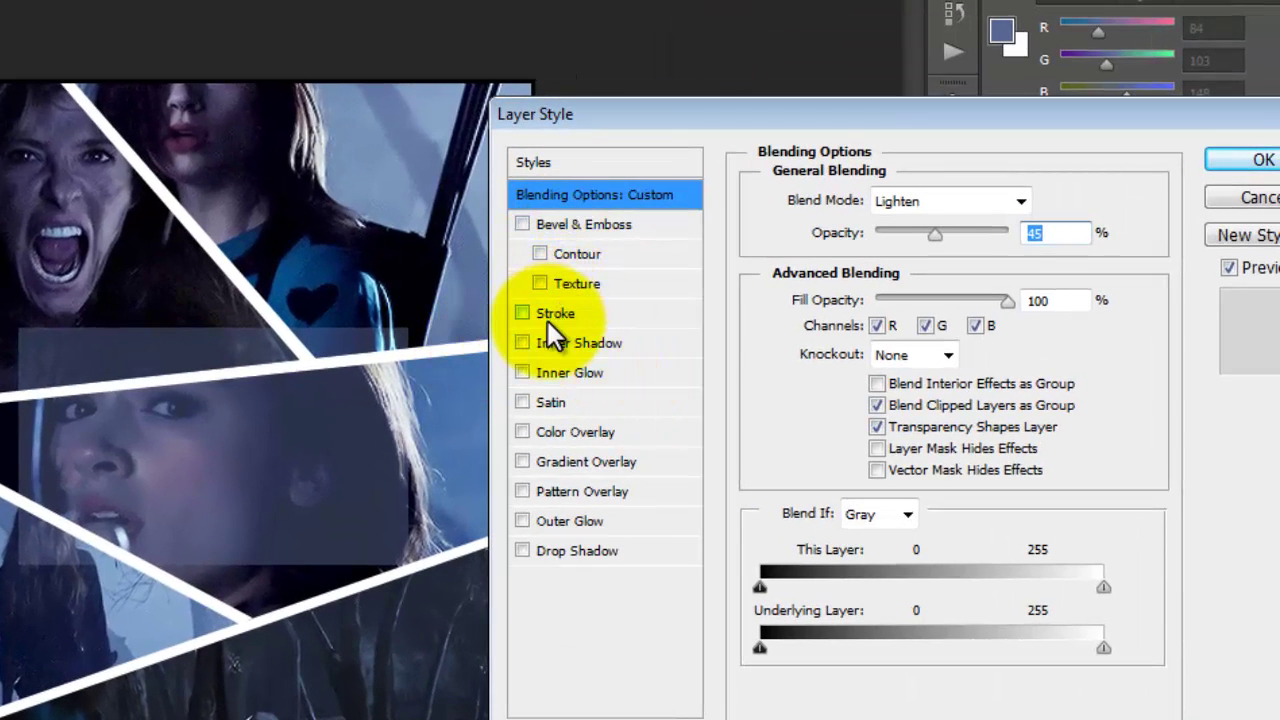
{"action": "left_click", "coordinate": [550, 313]}
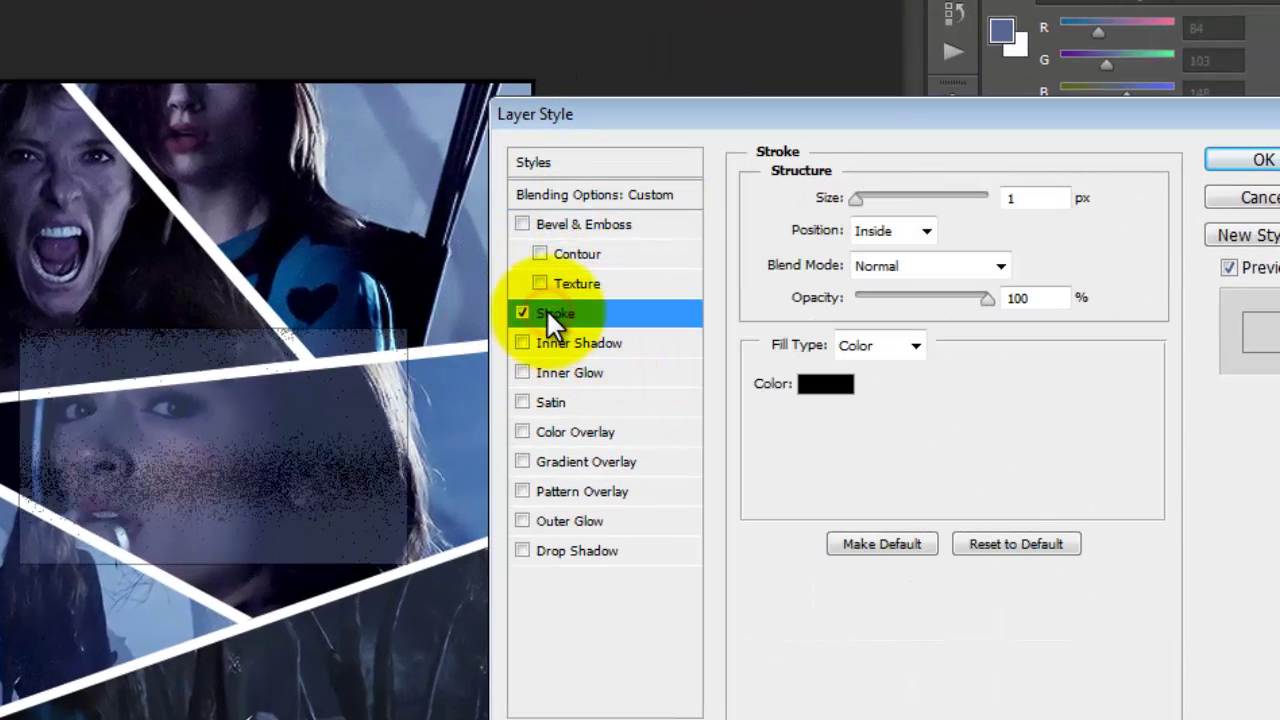
{"action": "left_click", "coordinate": [880, 232]}
{"action": "left_click", "coordinate": [882, 257]}
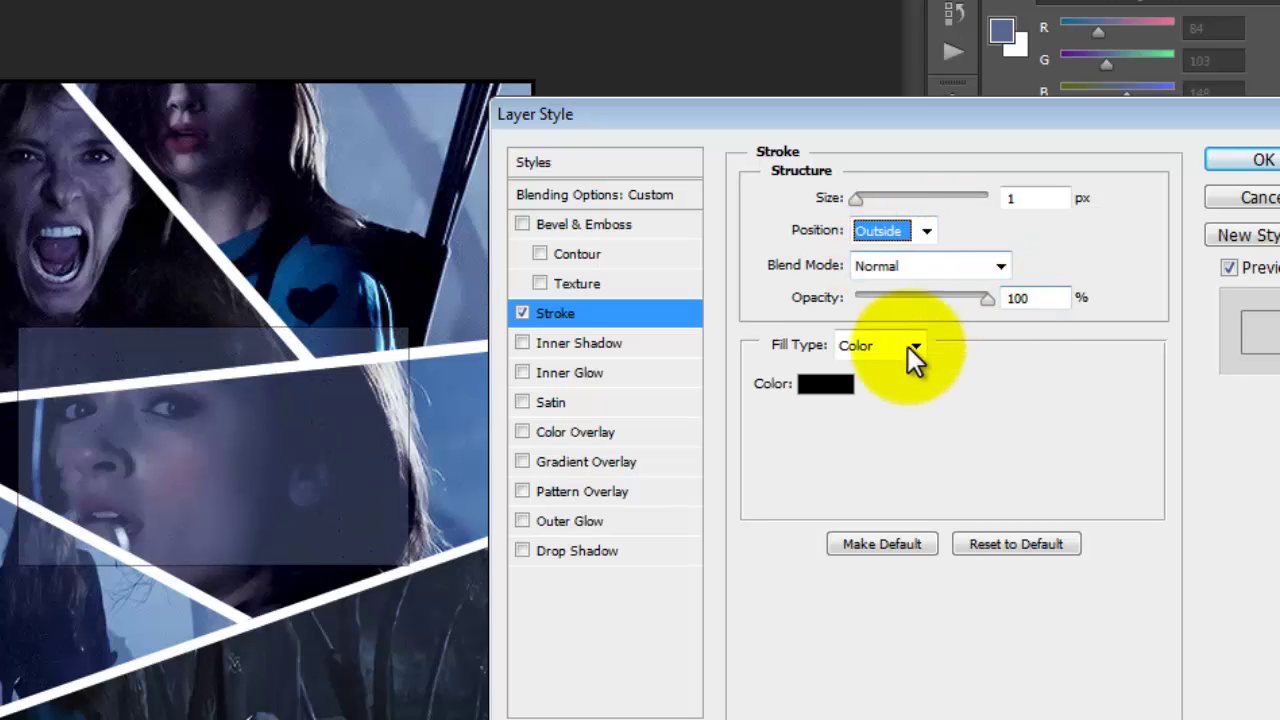
- Add a Drop Shadow with 75% Multiply, 5 px distance and 5 px size, plus Bevel & Emboss, to Layer 1 and apply the styles
{"action": "left_click", "coordinate": [553, 555]}
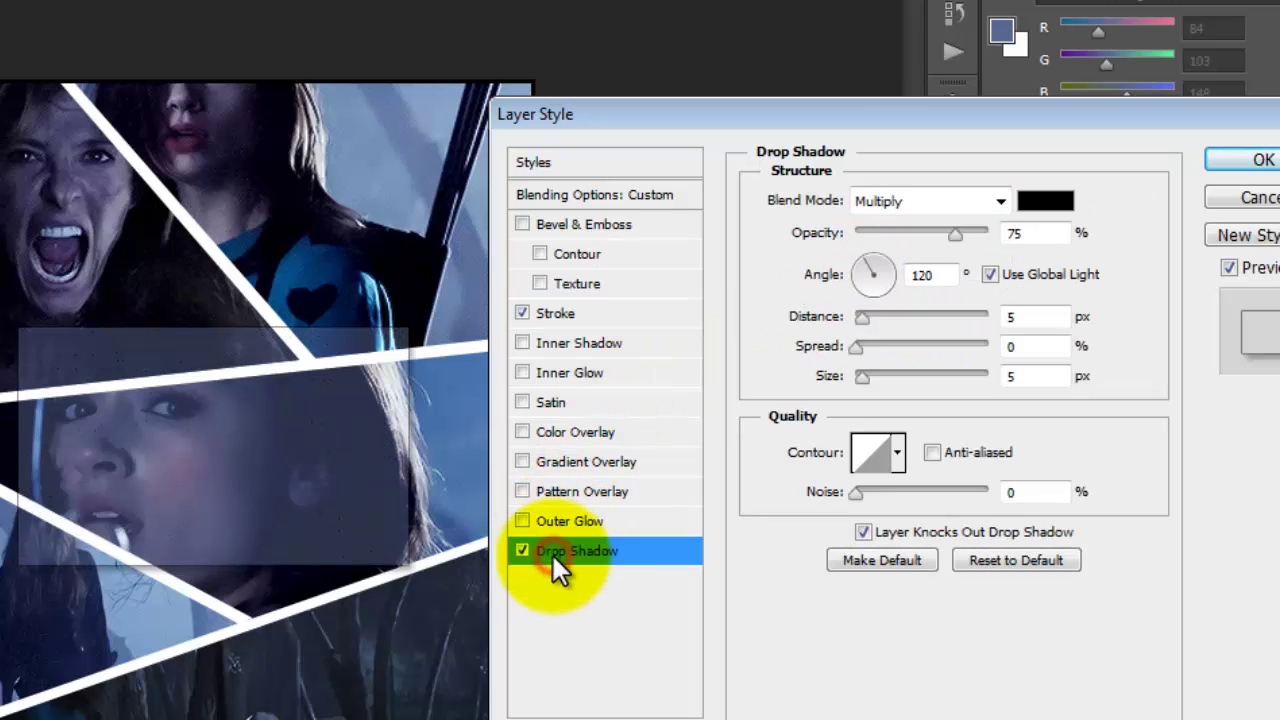
{"action": "left_click", "coordinate": [885, 557]}
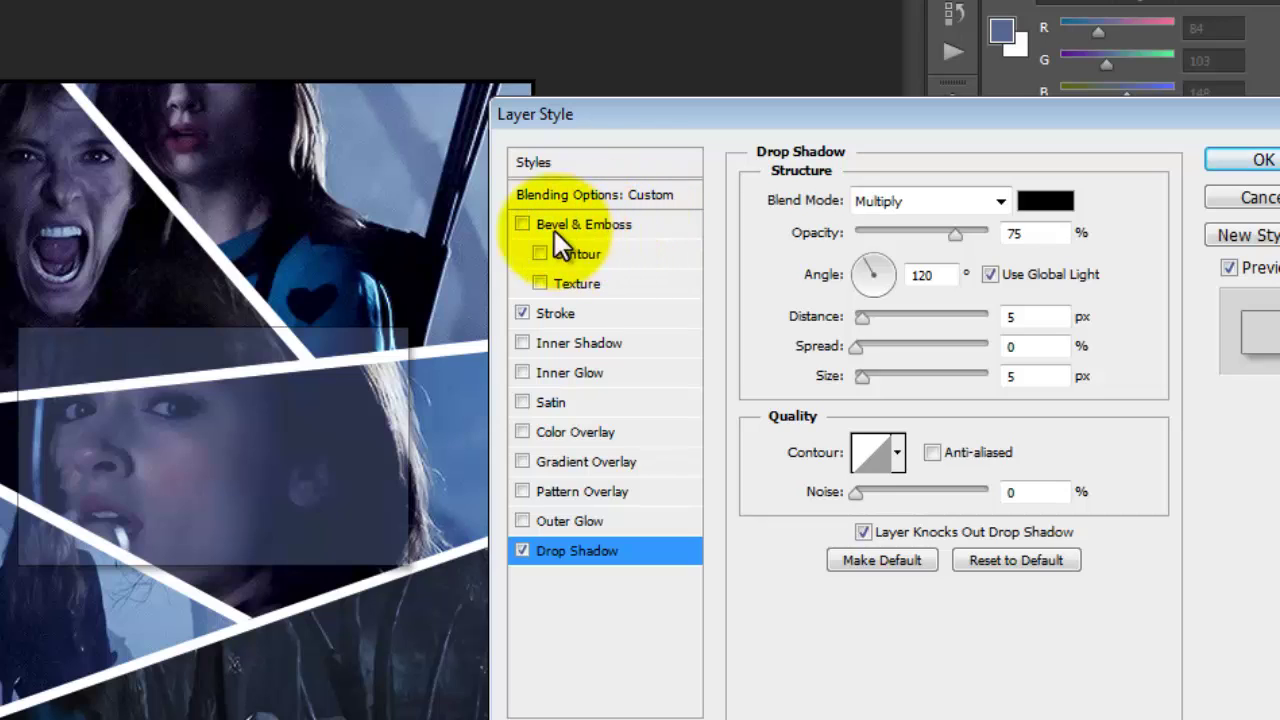
{"action": "left_click", "coordinate": [522, 224]}
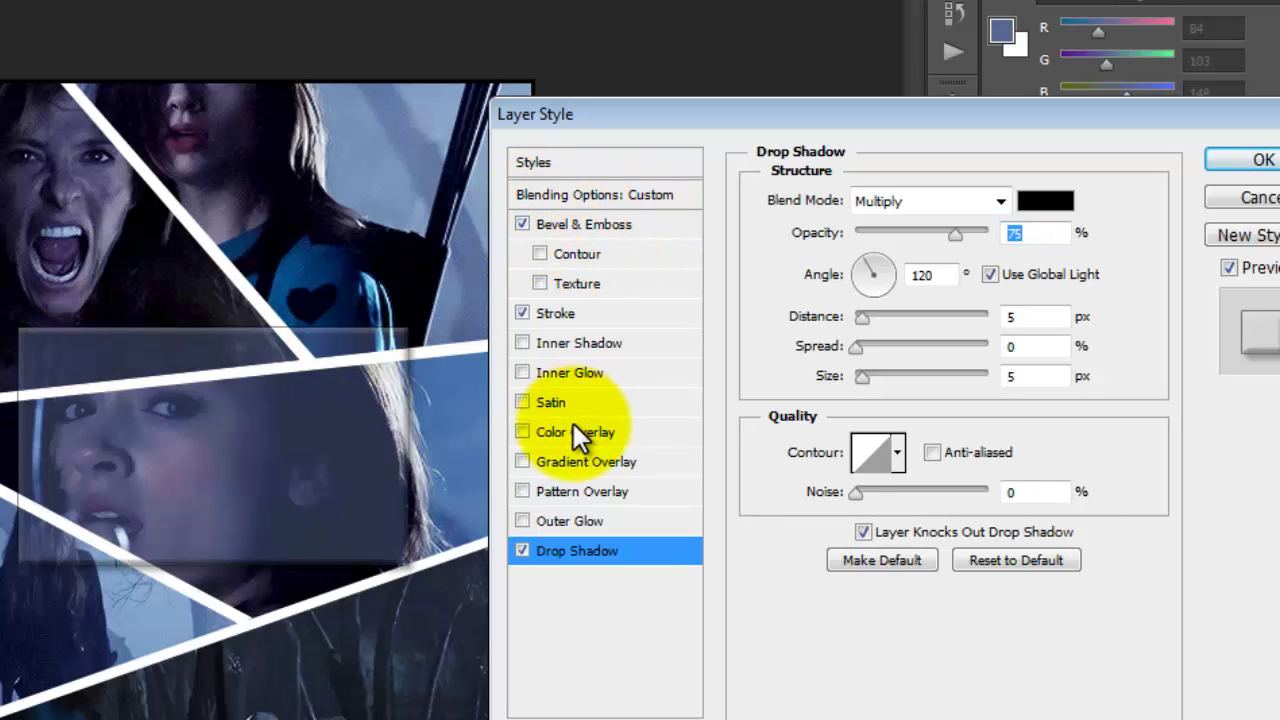
{"action": "left_click", "coordinate": [1262, 162]}
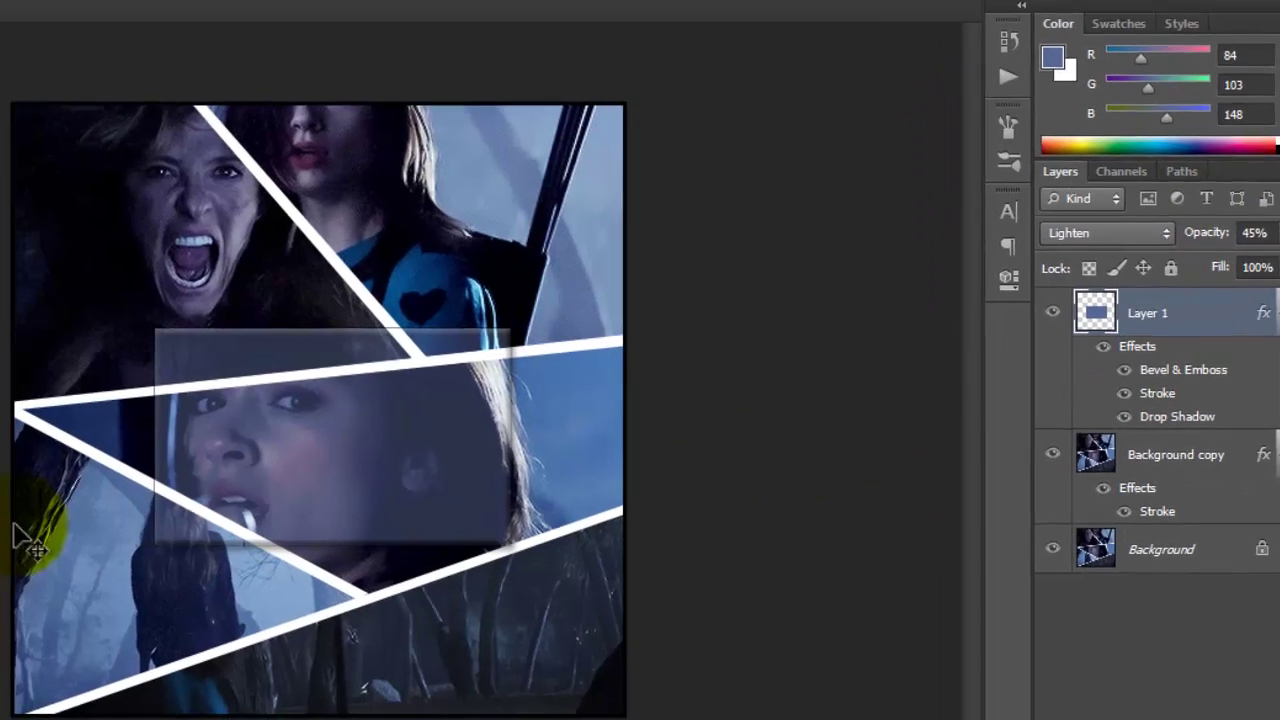